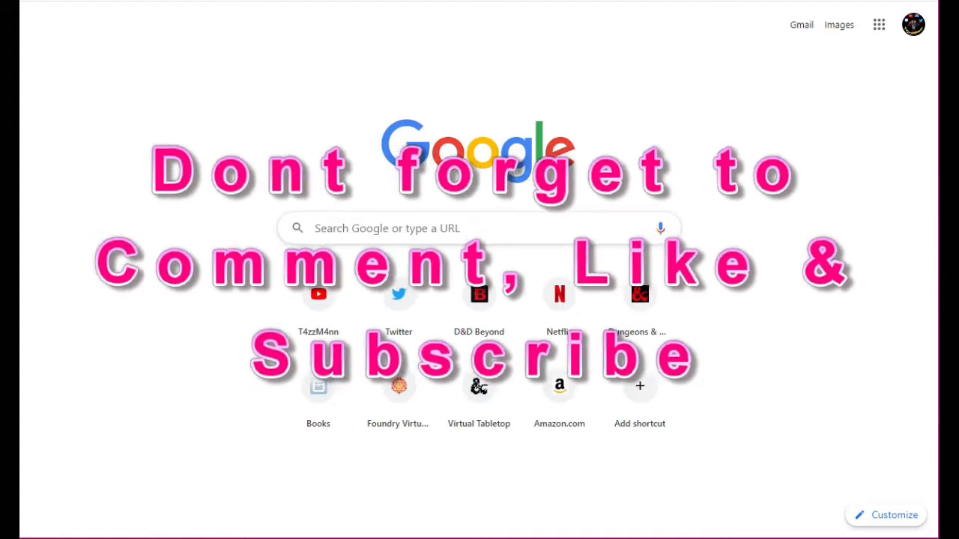
- Search the web for "map align utility"
click(374, 228)
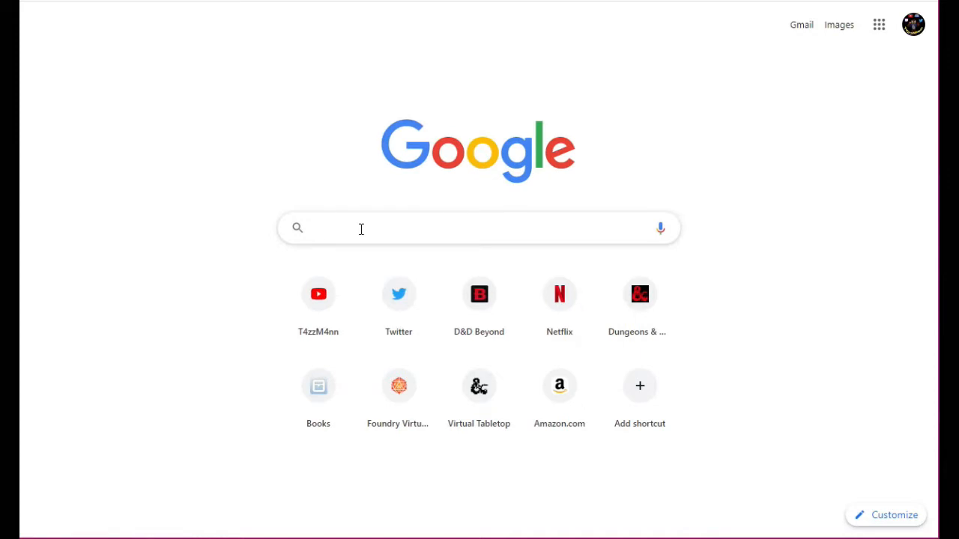
text(map al)
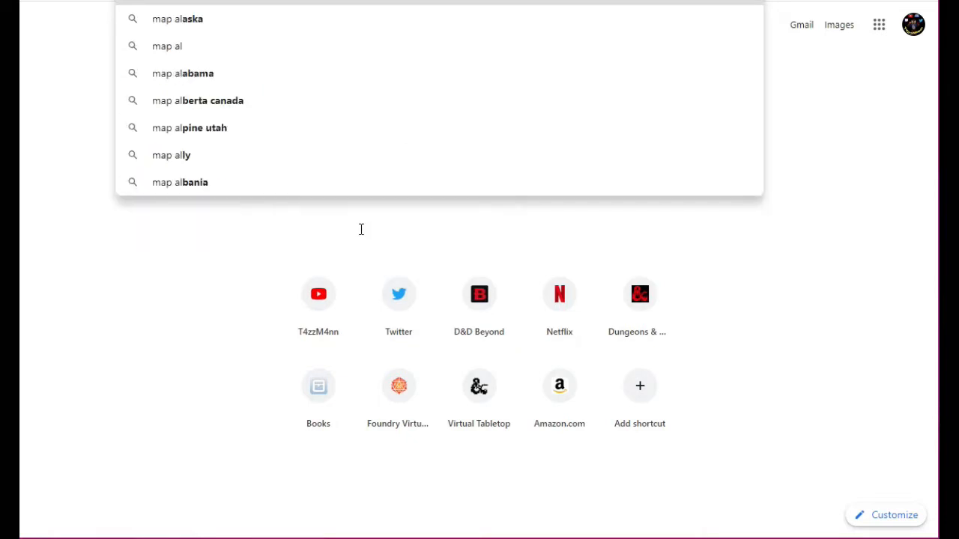
text(ign)
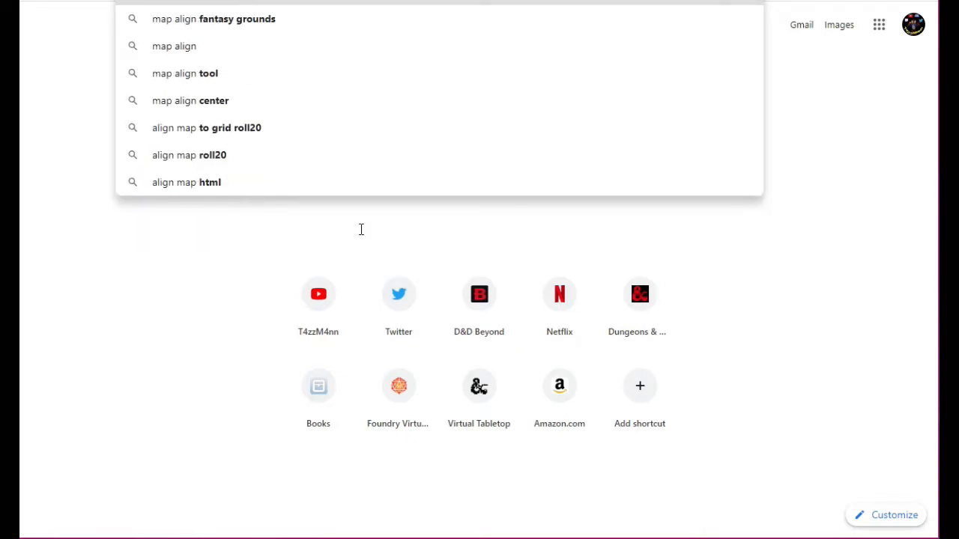
text( utility)
key(Return)
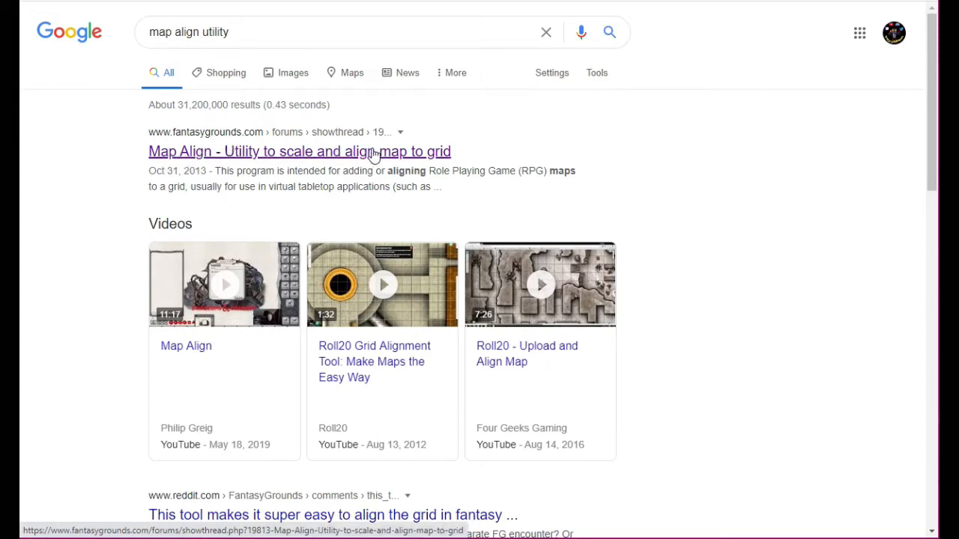
- Open the Fantasy Grounds forum thread on the Map Align utility and examine the first post's description and attached files
click(266, 157)
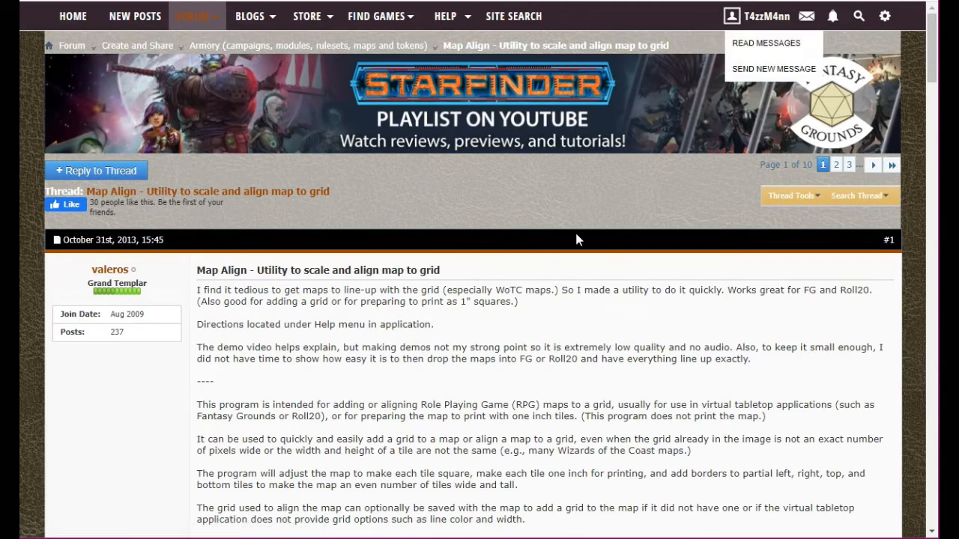
scroll(593, 247, down, 1)
scroll(652, 185, down, 3)
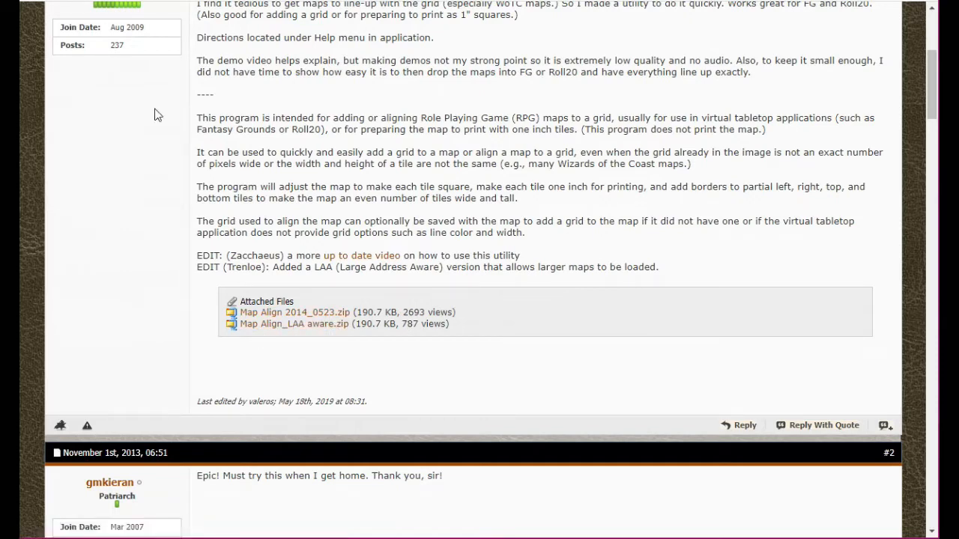
drag(339, 268, 436, 284)
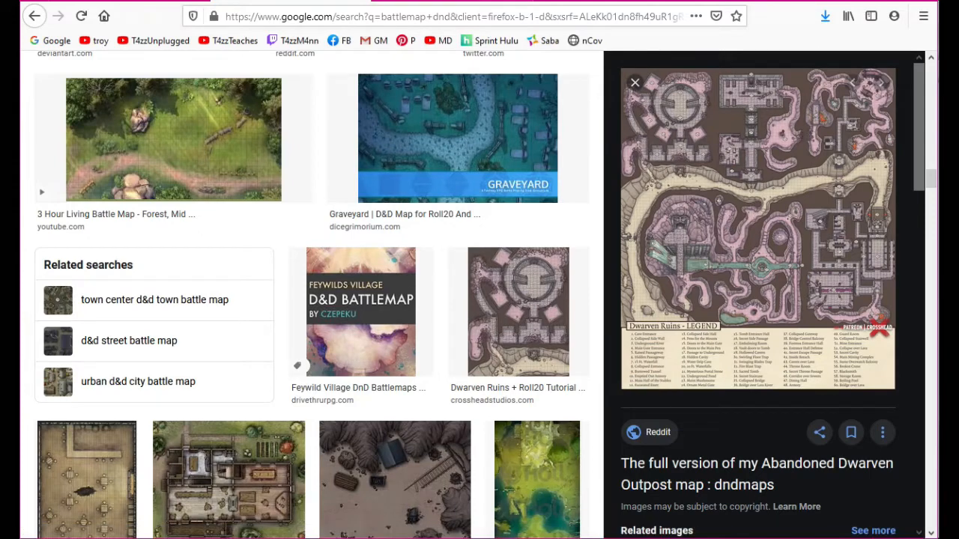
- Open the Reddit post for the full Abandoned Dwarven Outpost map and view its image at full size
click(725, 225)
scroll(447, 268, down, 4)
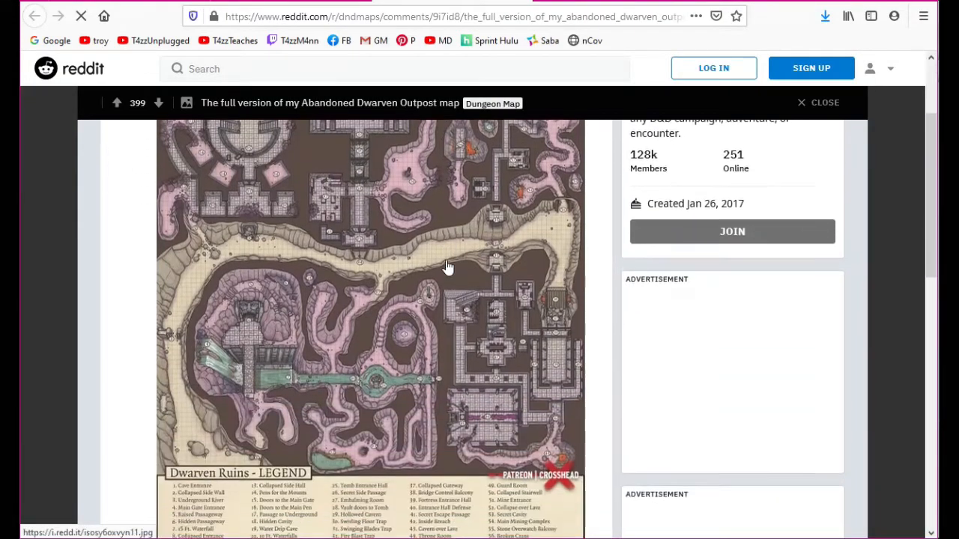
scroll(447, 267, up, 4)
scroll(448, 268, down, 2)
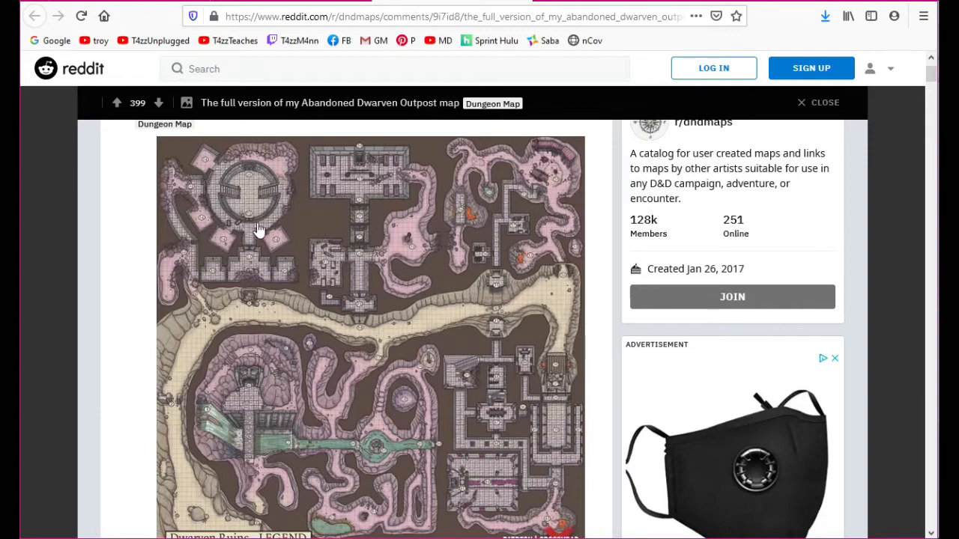
click(355, 325)
click(509, 236)
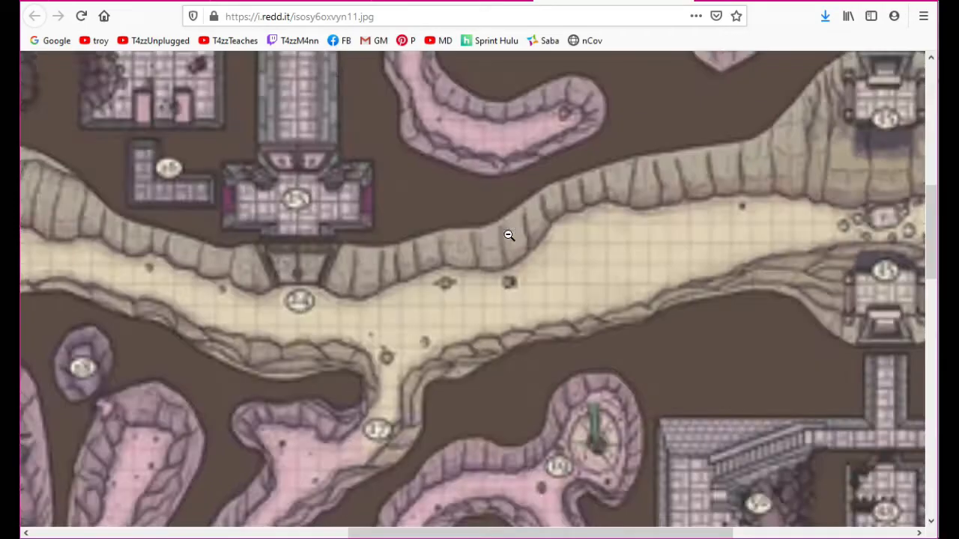
- Save the full-size dungeon map image to the Desktop as vtt_map.jpg, replacing the existing file
scroll(502, 255, down, 15)
scroll(489, 304, up, 12)
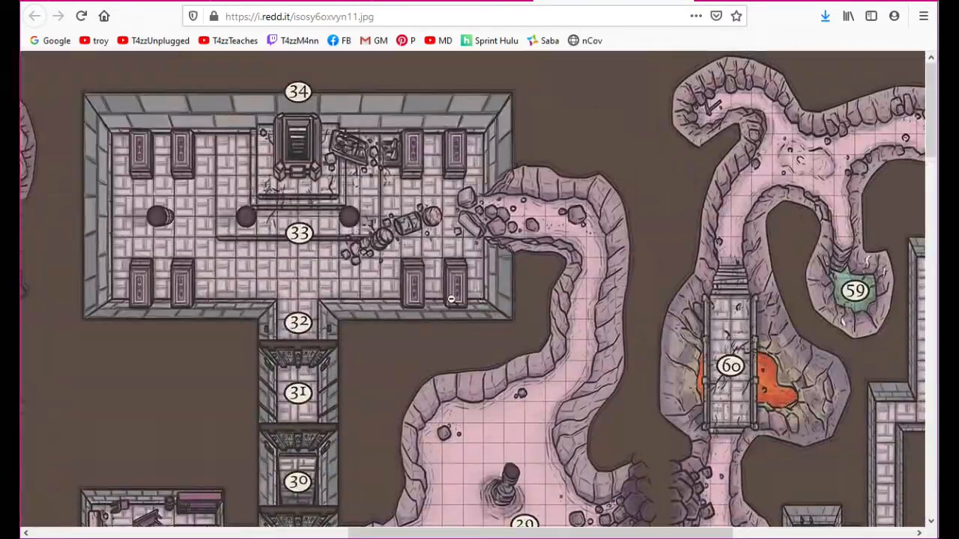
right_click(450, 246)
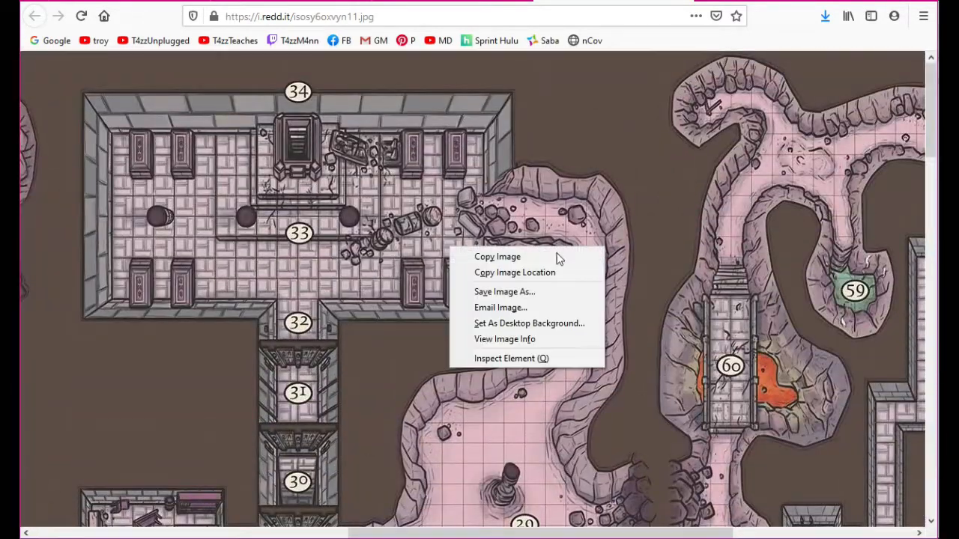
click(501, 293)
scroll(289, 247, down, 4)
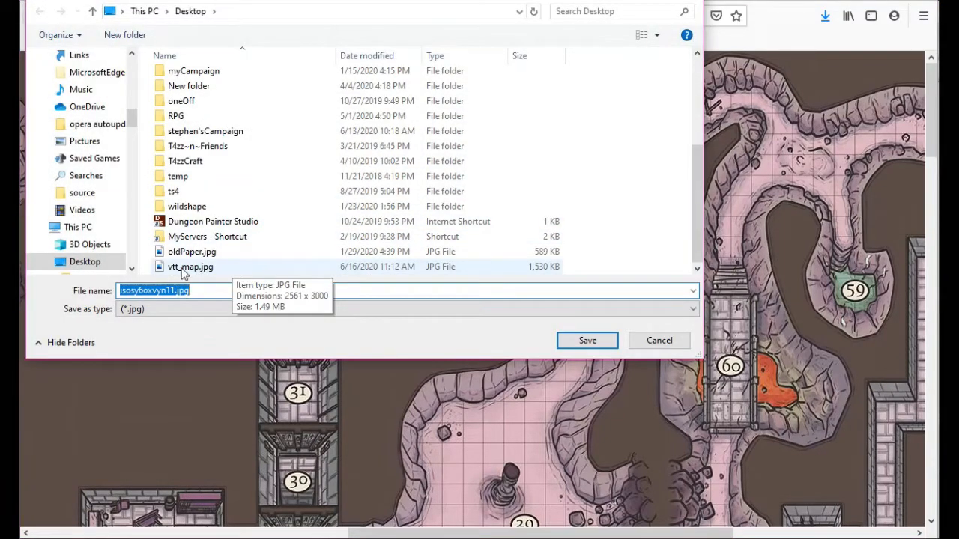
click(184, 268)
click(600, 340)
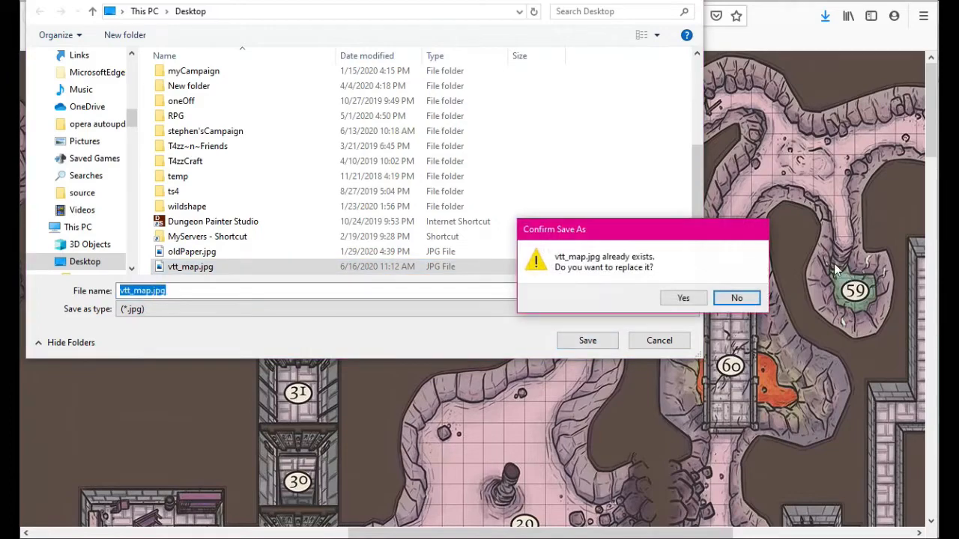
click(684, 298)
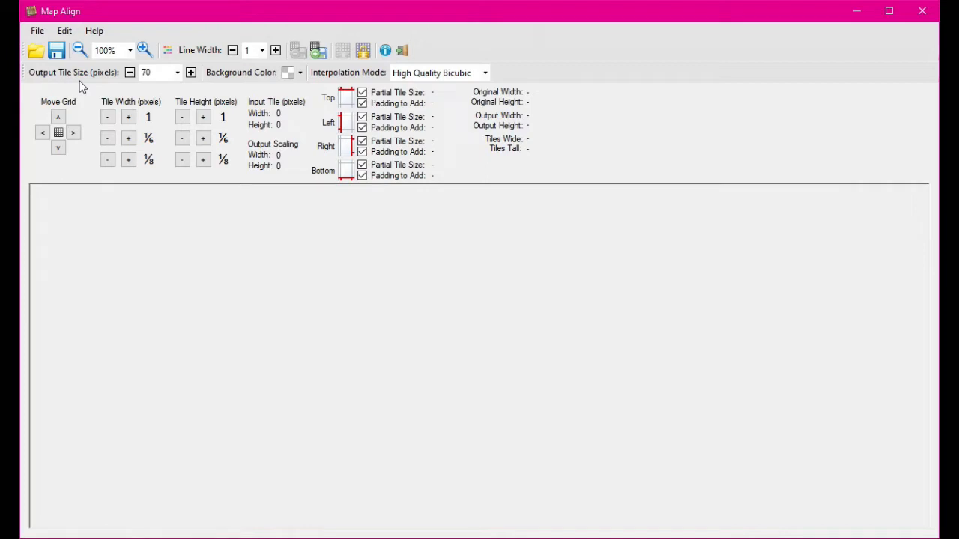
- In Map Align, set the output tile size to 50 pixels and open vtt_map.jpg from the Desktop
click(177, 73)
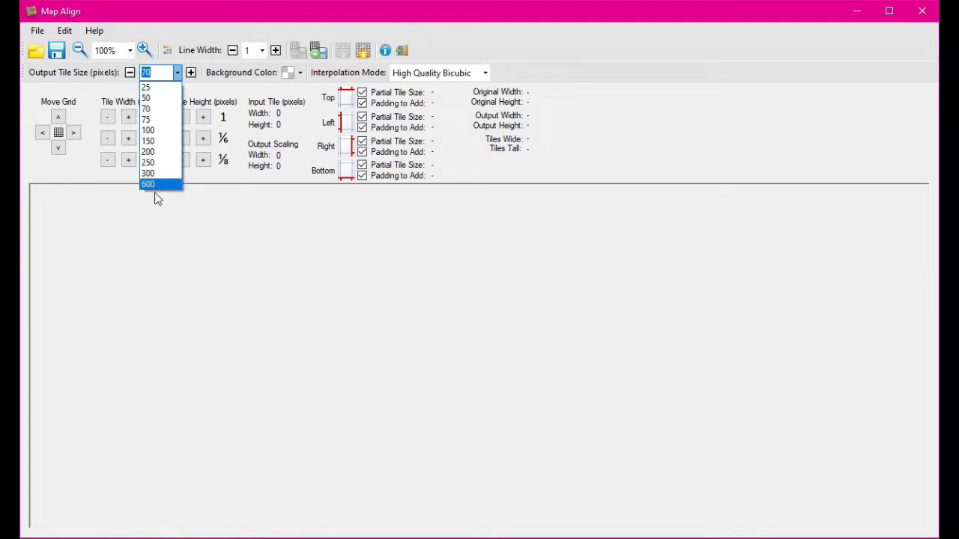
click(169, 98)
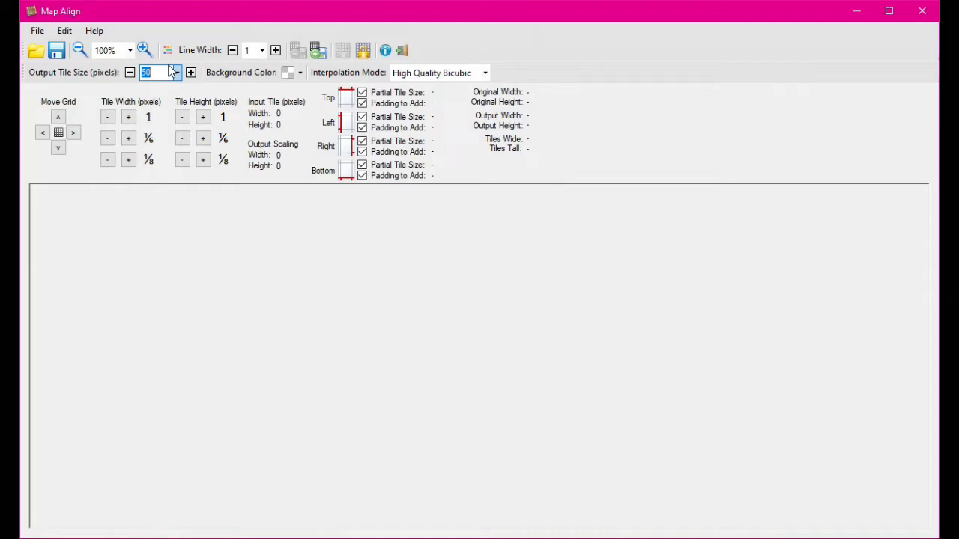
click(39, 51)
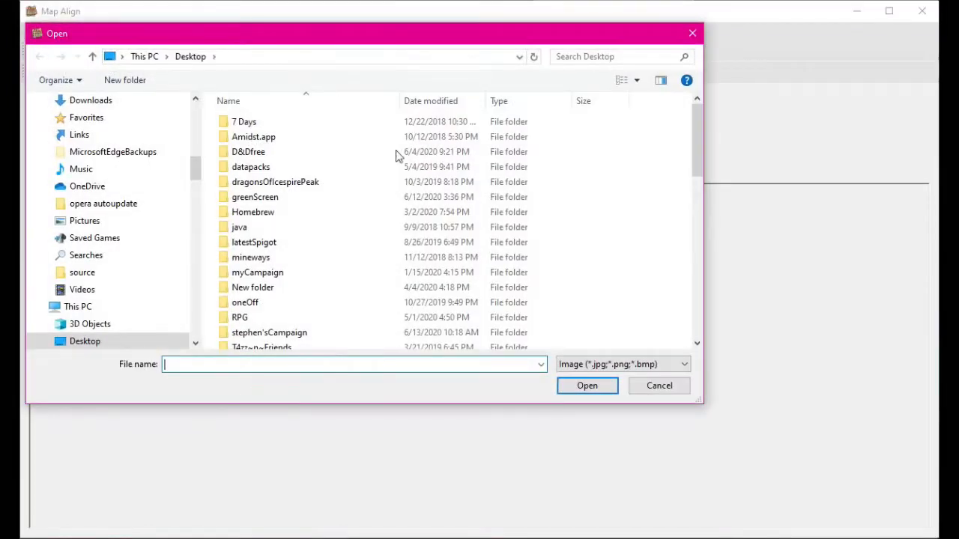
scroll(367, 213, down, 5)
scroll(365, 213, down, 2)
click(264, 326)
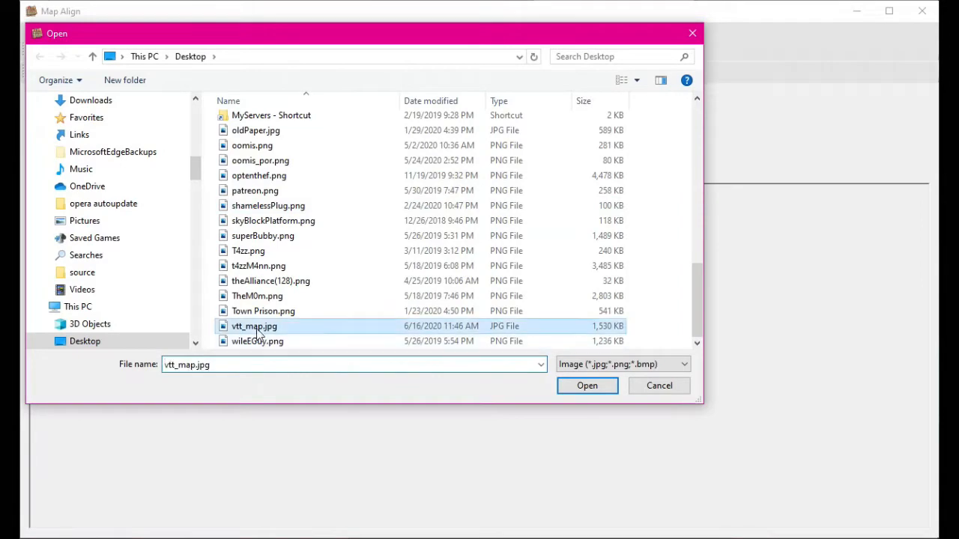
click(584, 388)
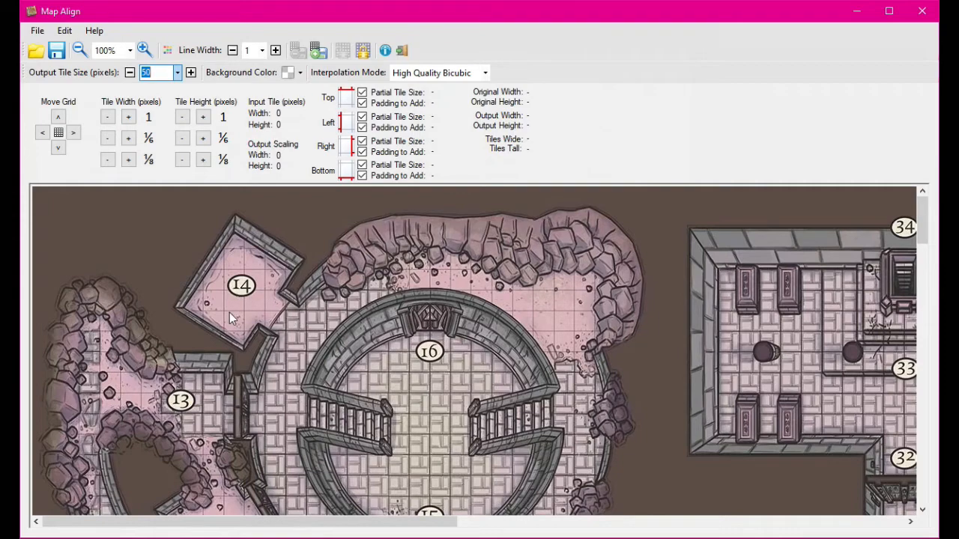
- Mark one printed grid square in room 14 as the reference tile, about 30 × 30 pixels, at 400% zoom
scroll(228, 320, up, 1)
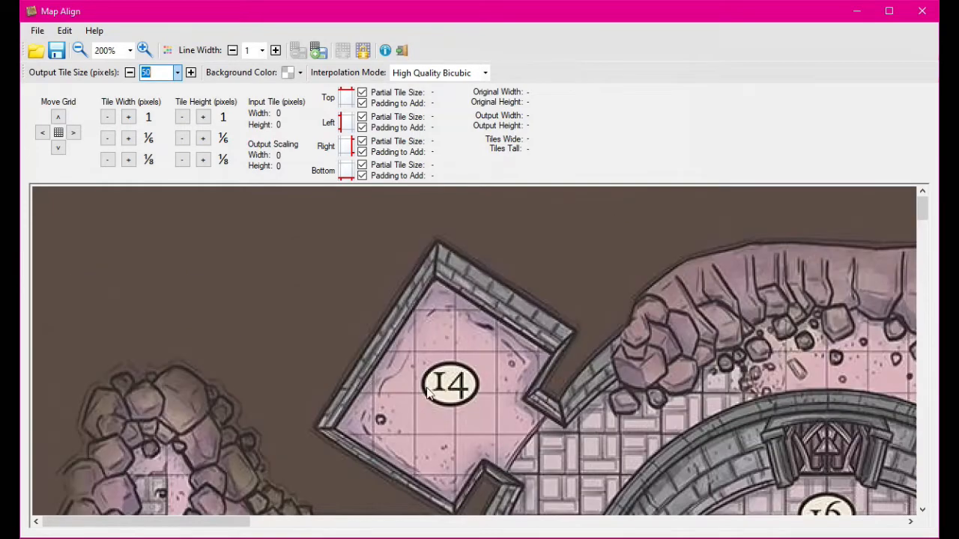
scroll(537, 393, up, 1)
drag(922, 202, 923, 217)
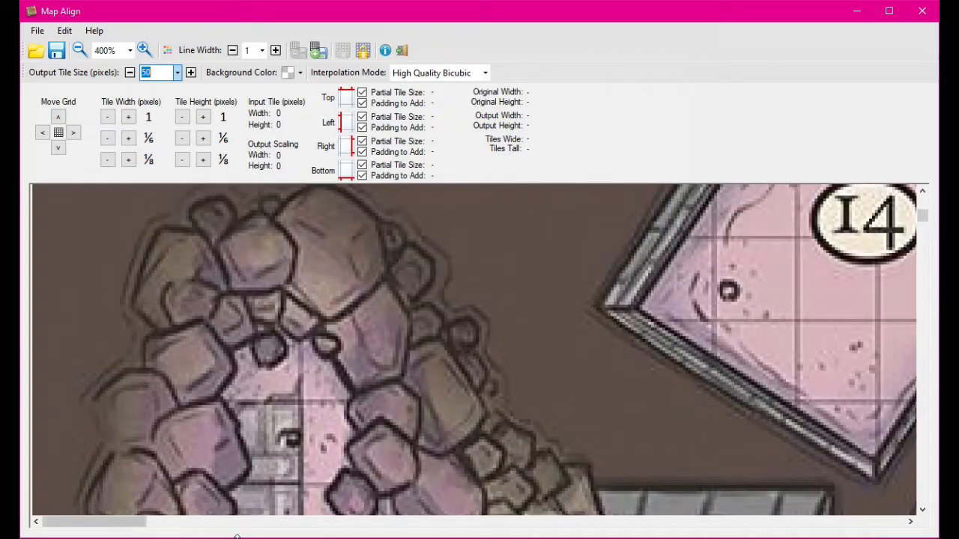
drag(129, 530, 176, 530)
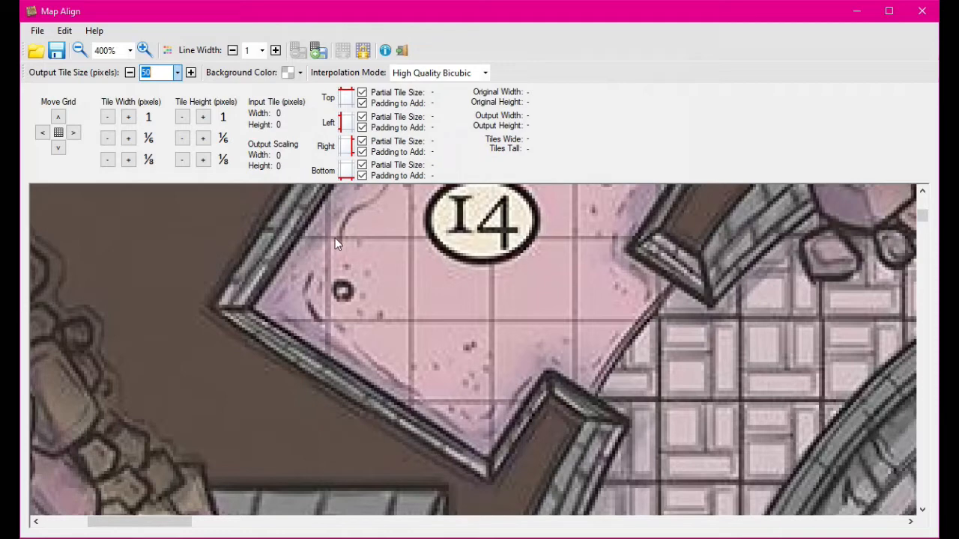
drag(327, 238, 410, 325)
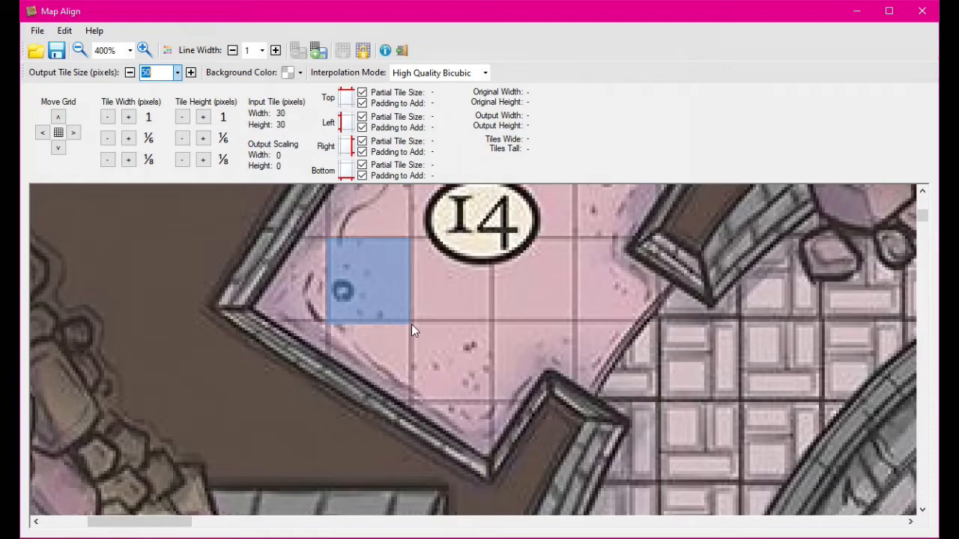
drag(411, 324, 411, 324)
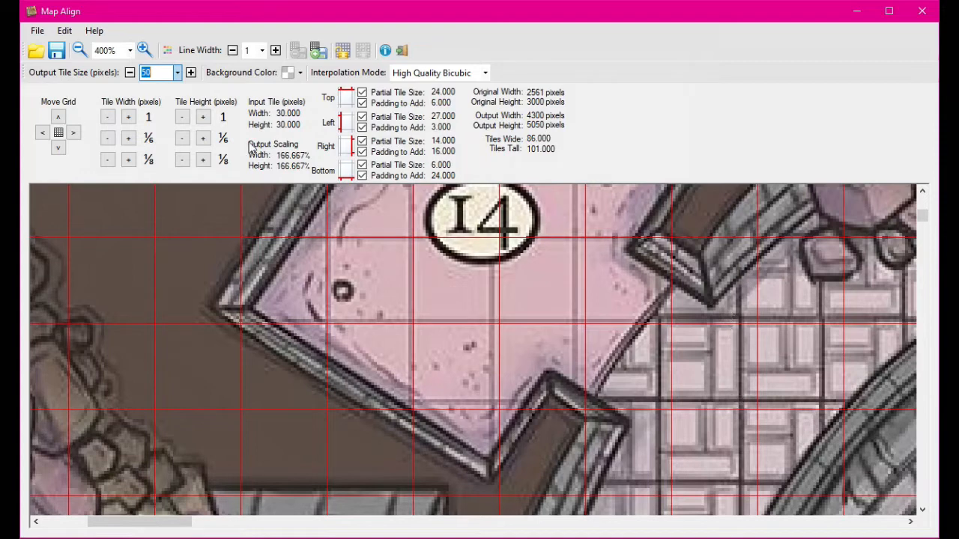
- Reduce the input tile width to 28.833 pixels, using whole-pixel and 1/6-pixel adjustments
click(110, 119)
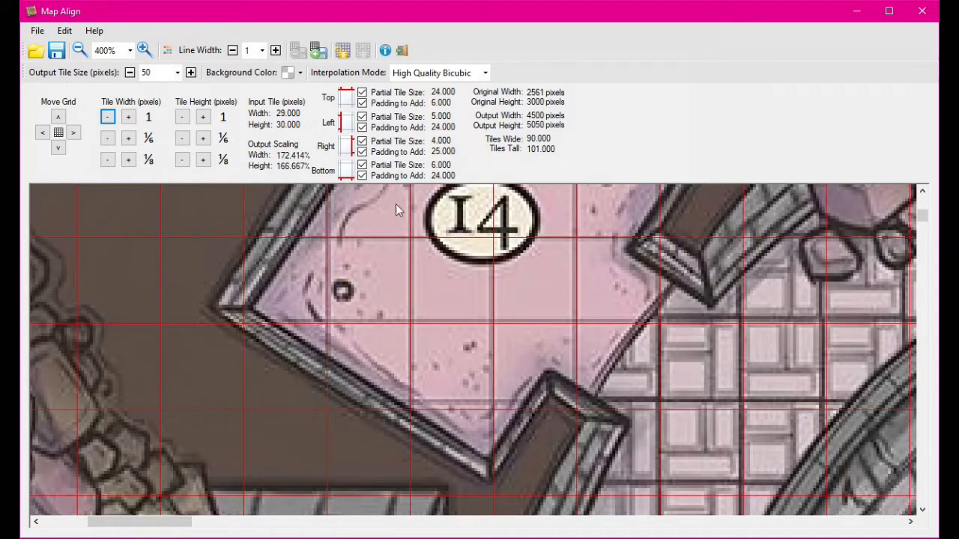
click(129, 120)
click(109, 141)
click(110, 141)
click(110, 141)
click(110, 141)
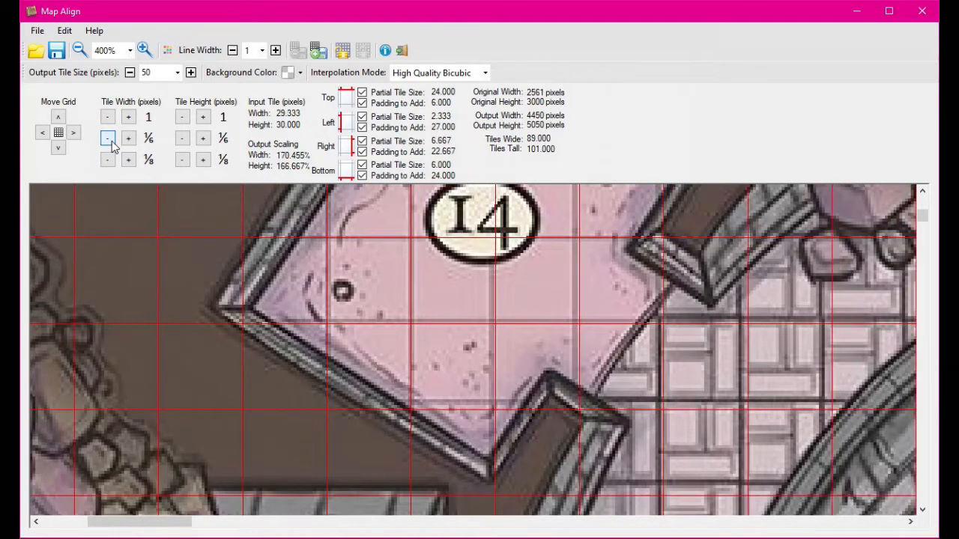
click(109, 141)
click(109, 141)
click(110, 141)
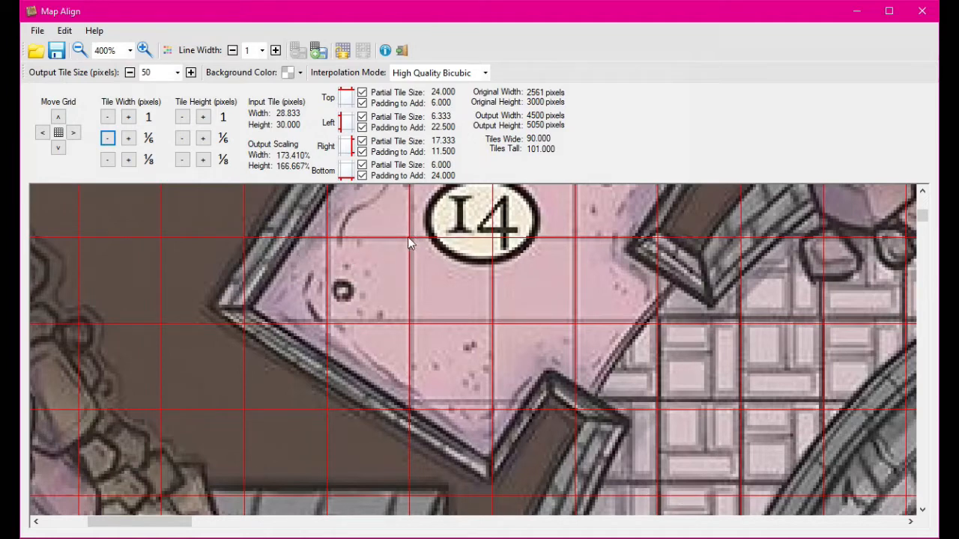
- Increase the input tile width to 29.625 pixels with five 1/8-pixel adjustments and one 1/6-pixel adjustment
click(128, 162)
click(129, 164)
click(129, 165)
click(129, 163)
click(128, 163)
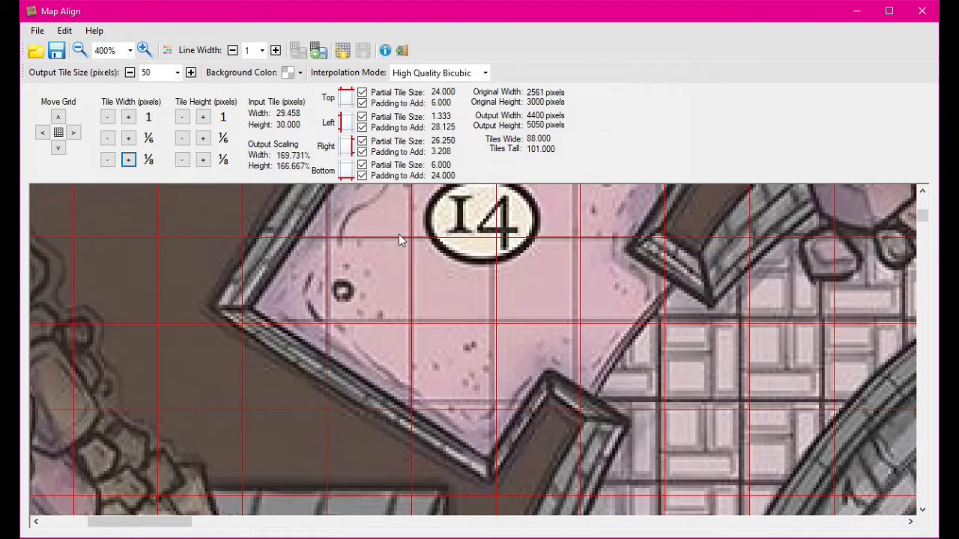
click(129, 139)
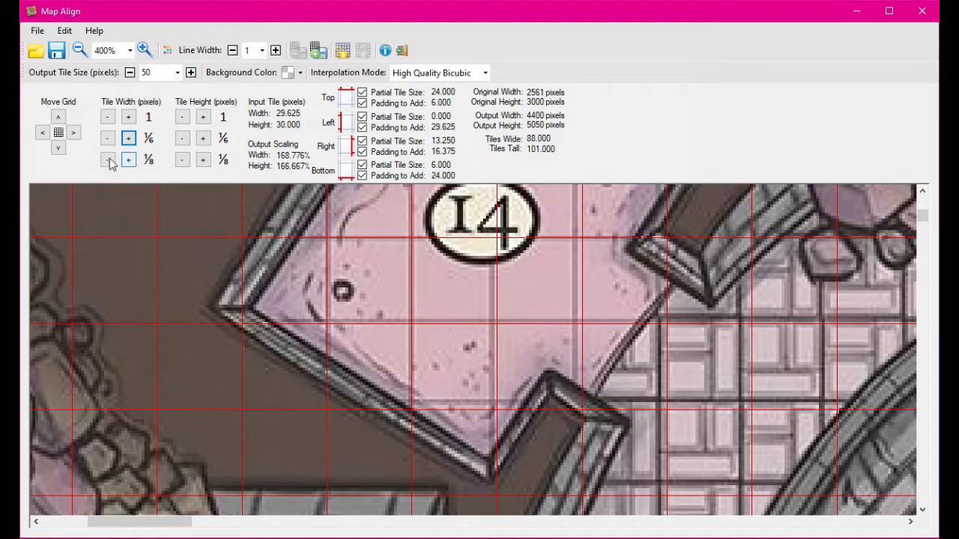
- Reduce the input tile width to 28.875 pixels in 1/8-pixel adjustments to match the printed squares around room 14
click(108, 160)
click(109, 160)
click(109, 161)
click(109, 161)
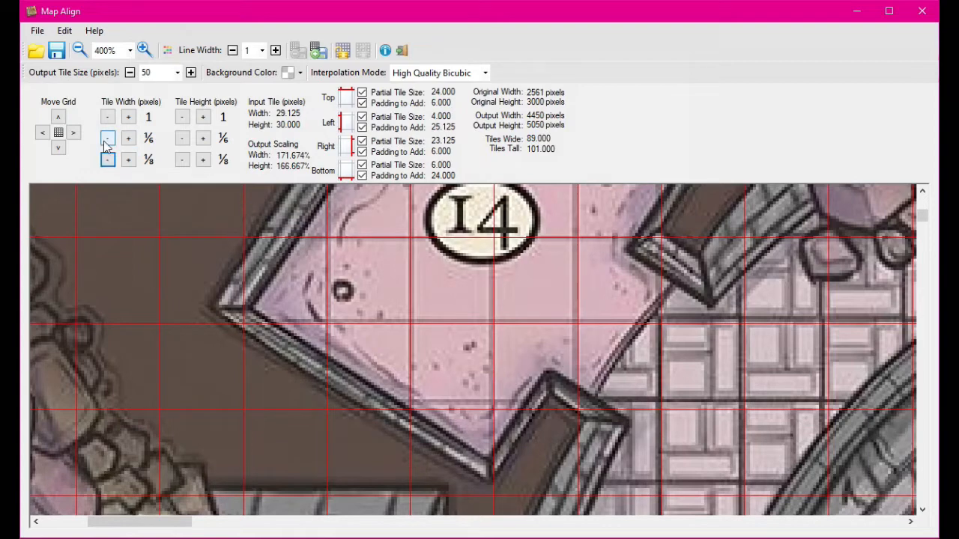
click(109, 160)
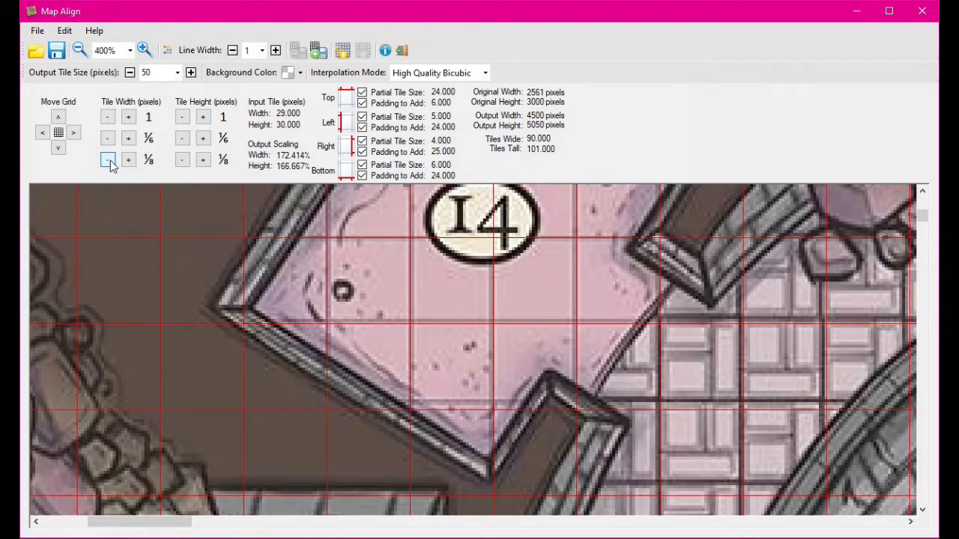
click(109, 160)
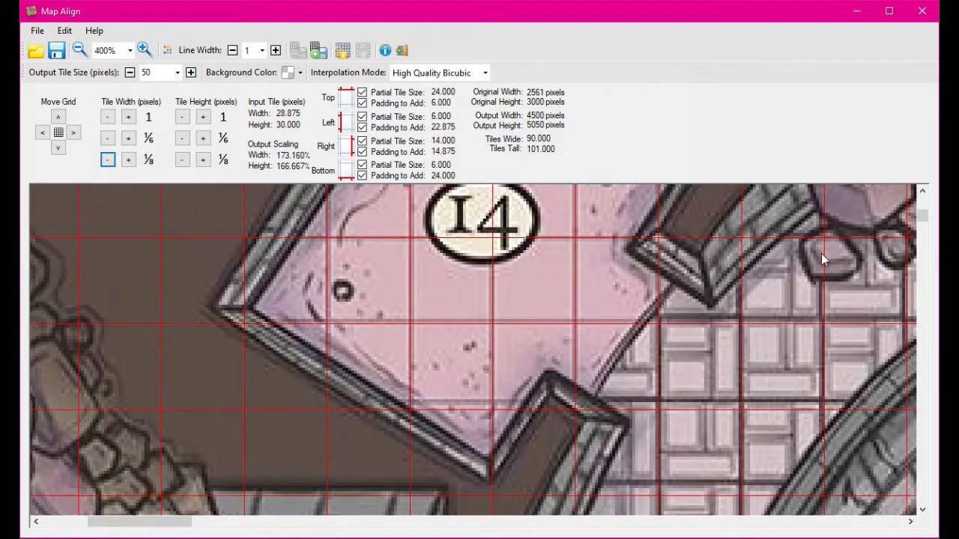
- Adjust the input tile width to 28.750 pixels in 1/6- and 1/8-pixel increments to match the printed squares farther east
drag(178, 522, 402, 510)
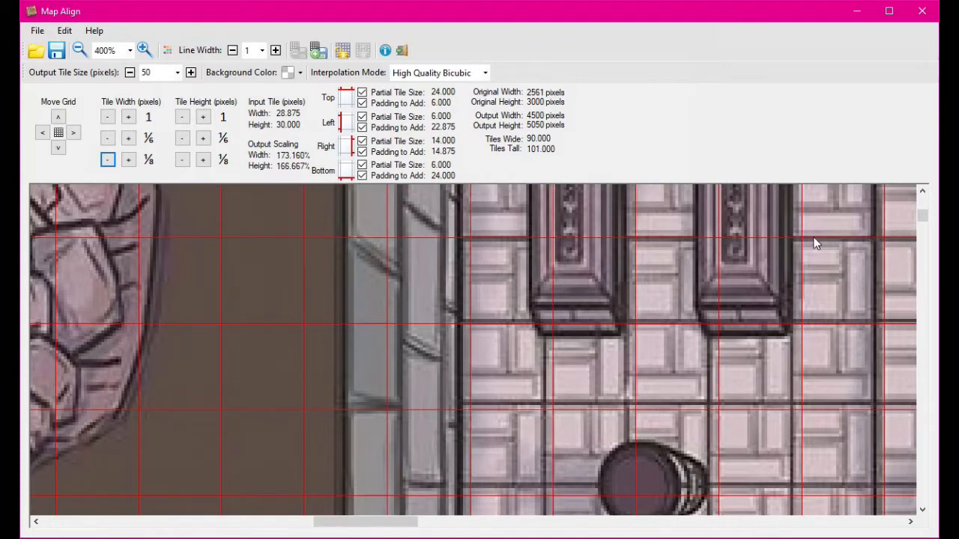
click(108, 144)
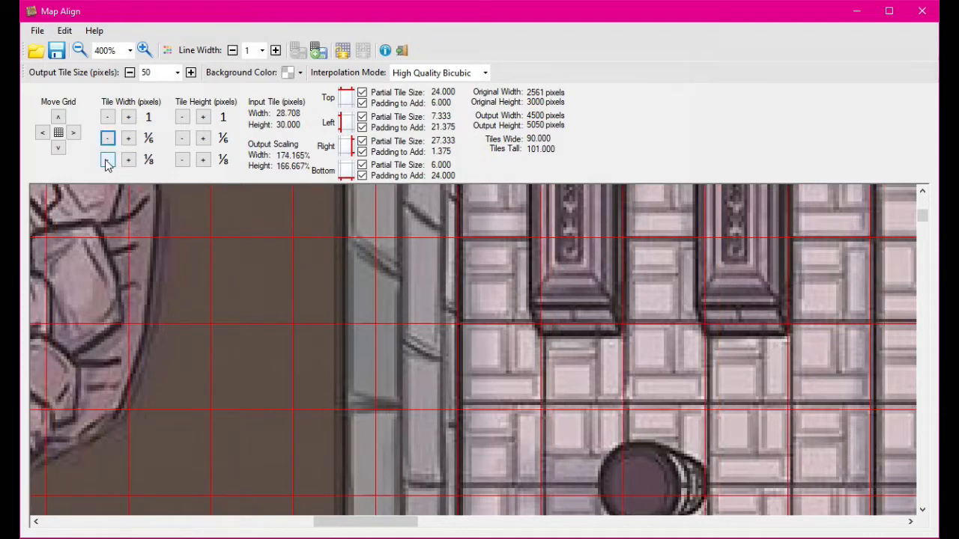
click(132, 166)
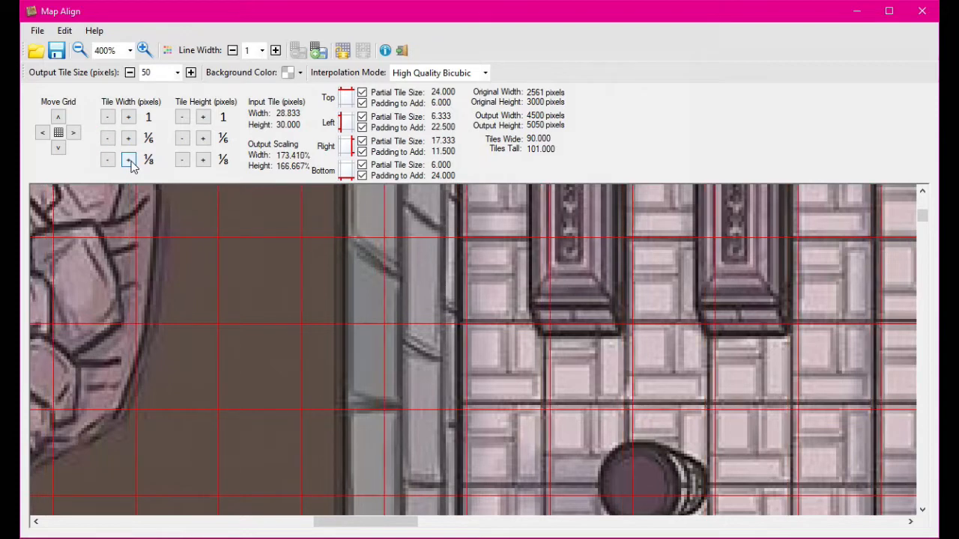
click(111, 162)
click(128, 138)
click(110, 162)
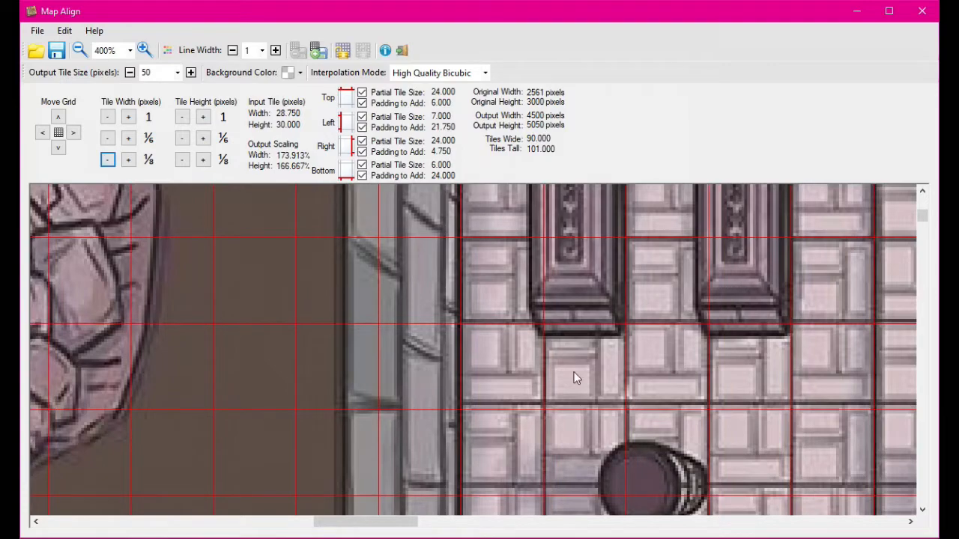
- Check the vertical grid lines against the printed squares across the eastern part of the map and back to room 14
drag(357, 523, 652, 476)
scroll(660, 469, right, 10)
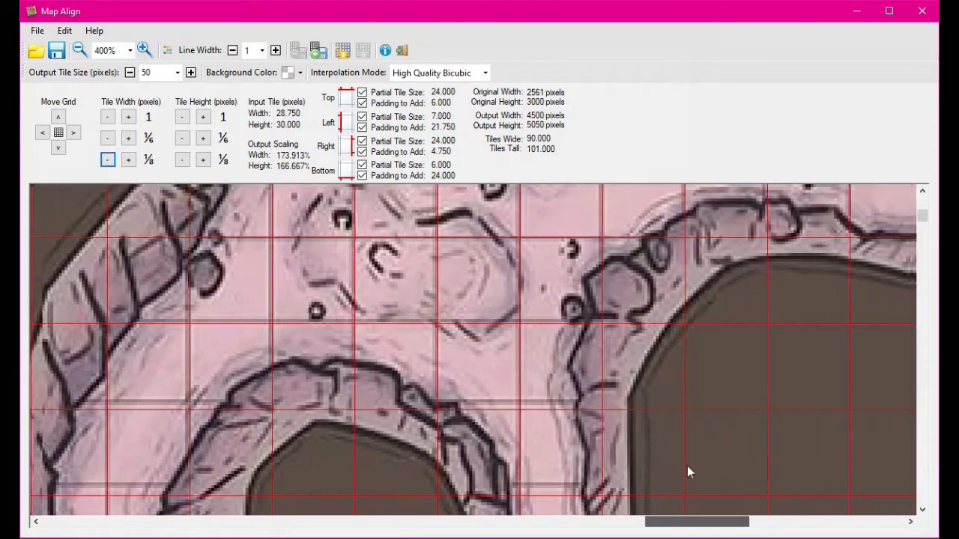
scroll(775, 468, right, 7)
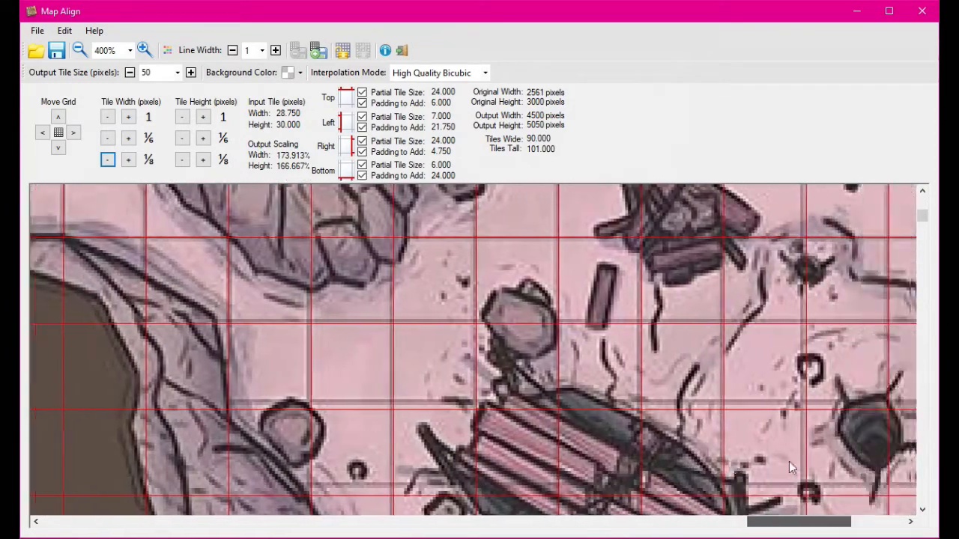
scroll(815, 459, left, 4)
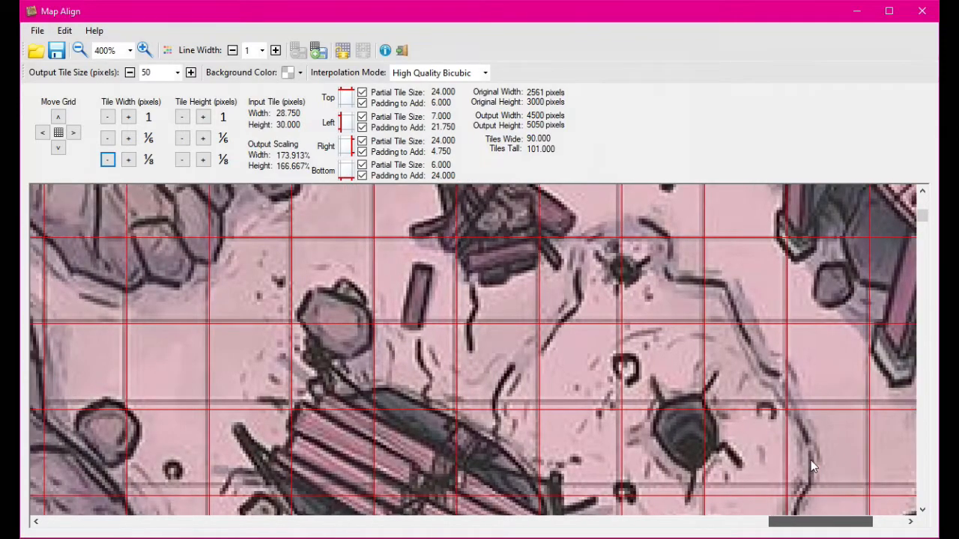
scroll(811, 460, left, 20)
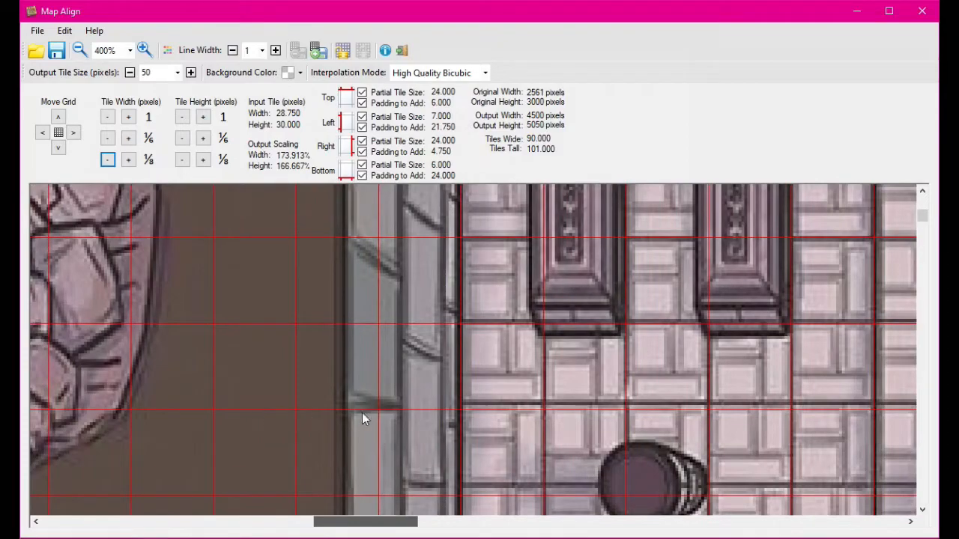
drag(358, 522, 142, 518)
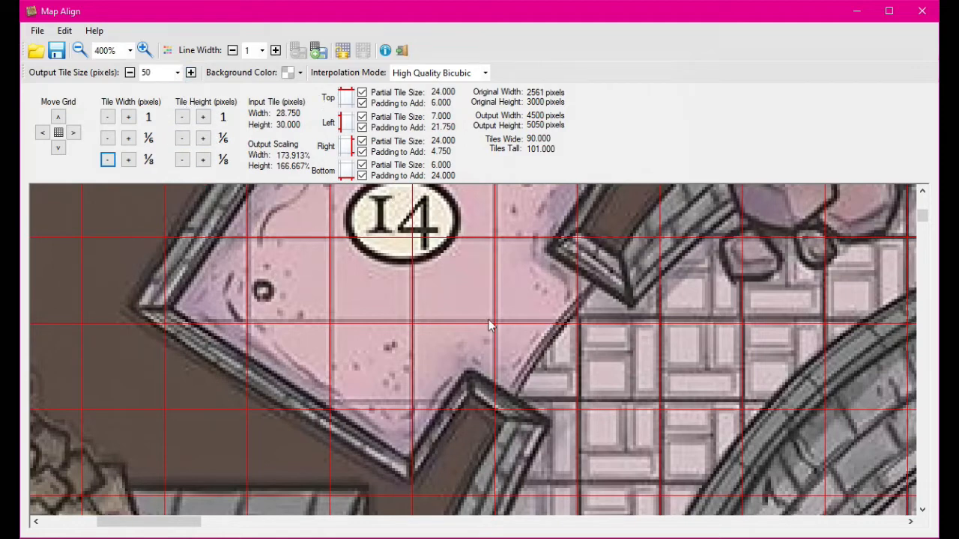
- Reduce the input tile height to 29.125 pixels with seven 1/8-pixel adjustments to match the printed squares around room 14
click(182, 160)
click(182, 159)
click(182, 160)
click(182, 160)
click(182, 159)
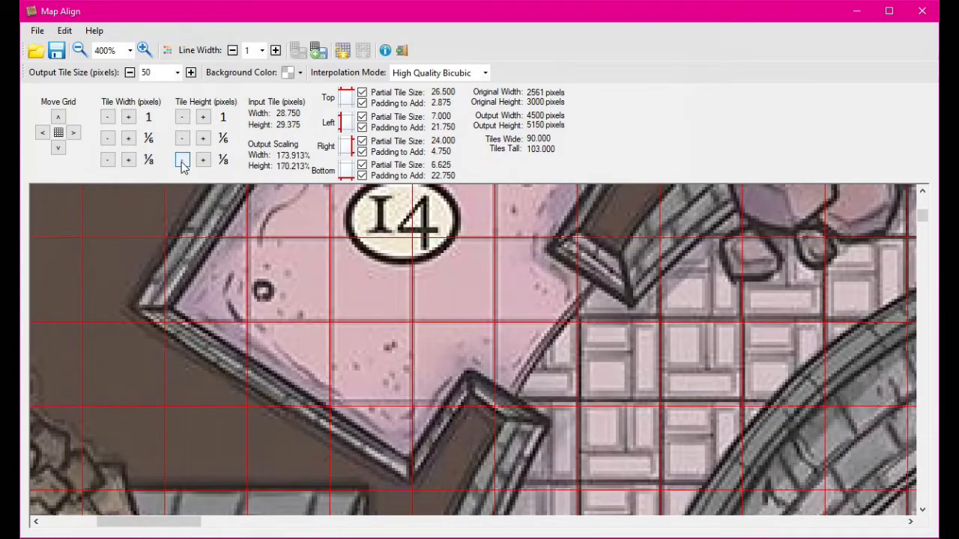
click(182, 160)
click(182, 160)
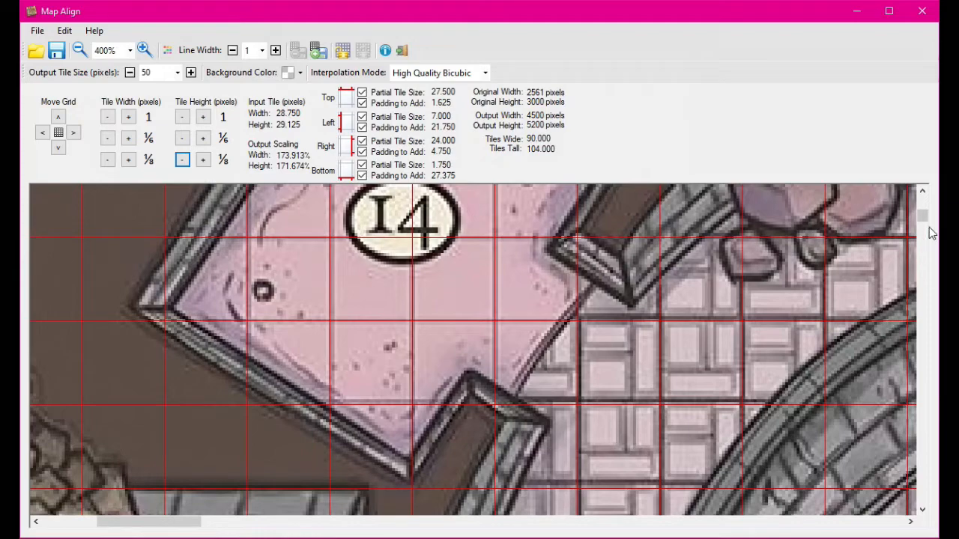
- Reduce the input tile height to 28.583 pixels, using 1/6- and 1/8-pixel adjustments, to match the floor squares farther down the map
drag(922, 214, 929, 245)
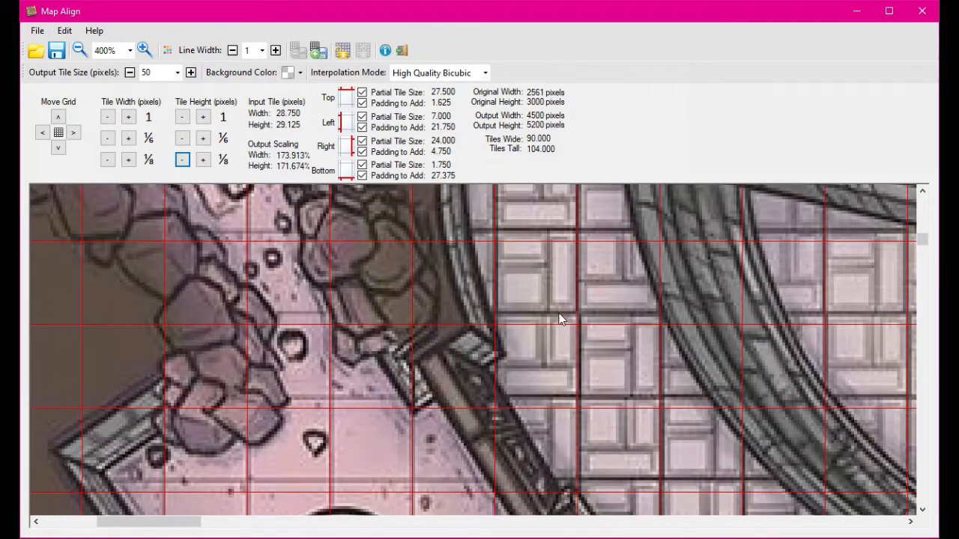
click(183, 140)
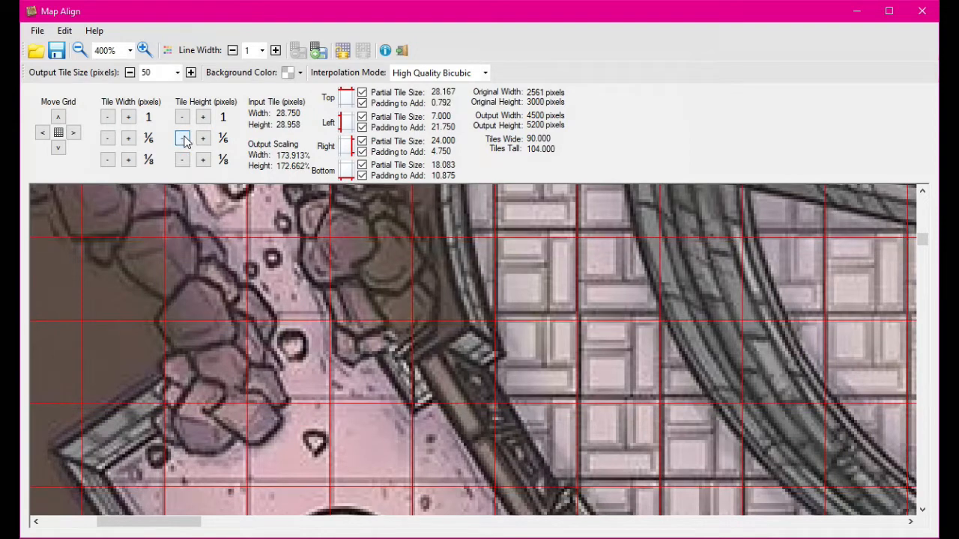
click(183, 139)
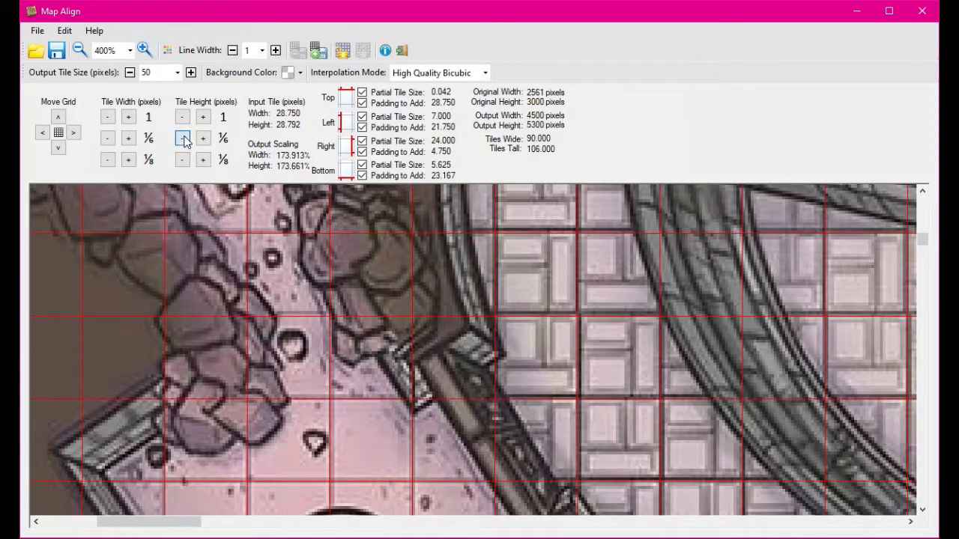
click(184, 139)
click(203, 161)
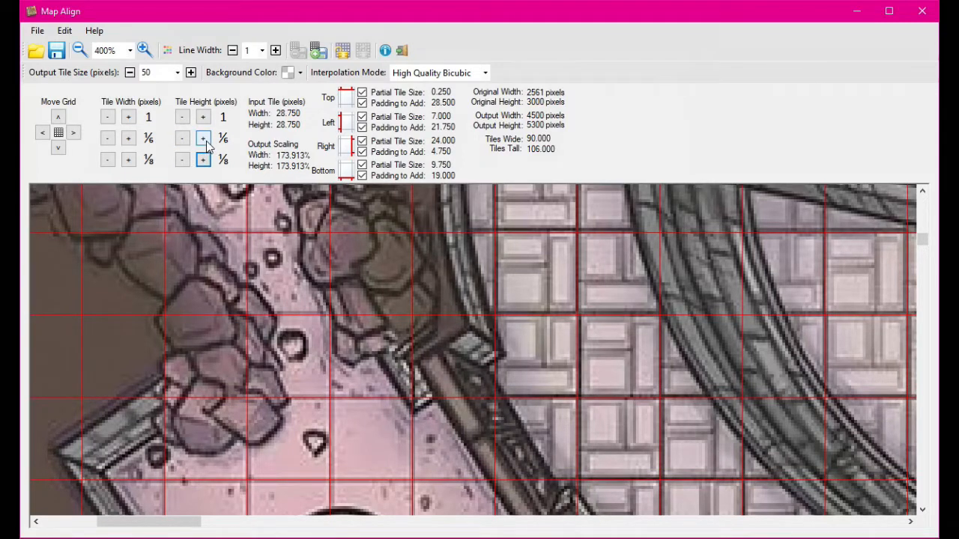
click(184, 144)
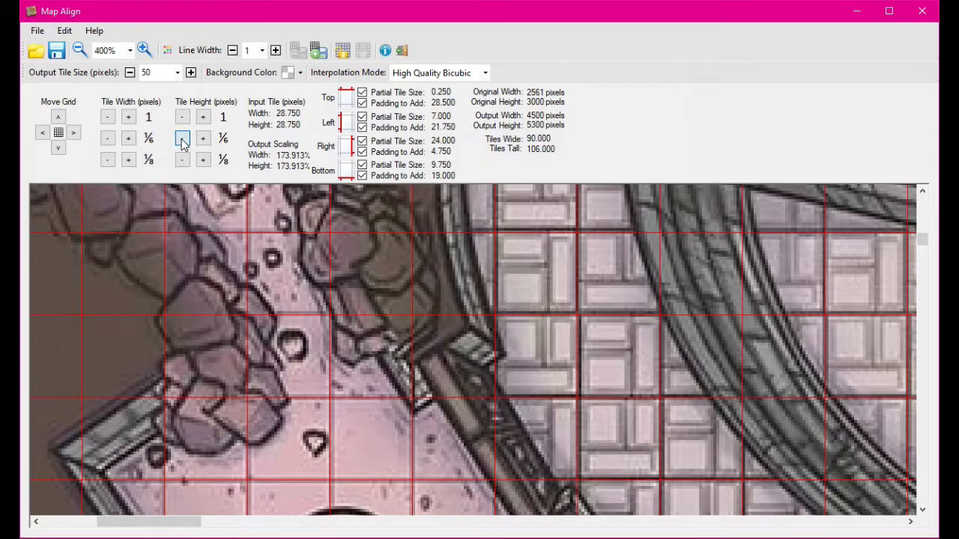
- Try an input tile width of 28.583 pixels by combining 1/8- and 1/6-pixel adjustments
click(132, 164)
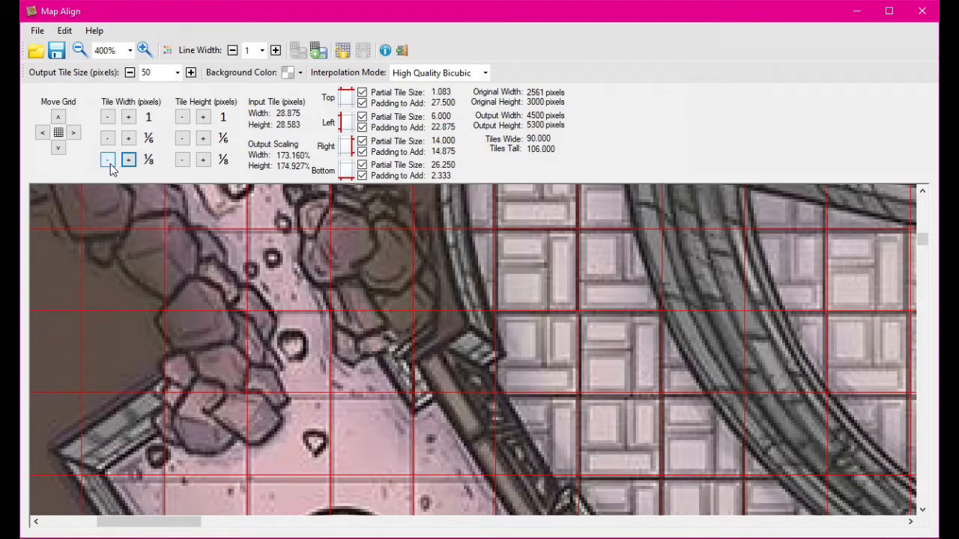
click(107, 139)
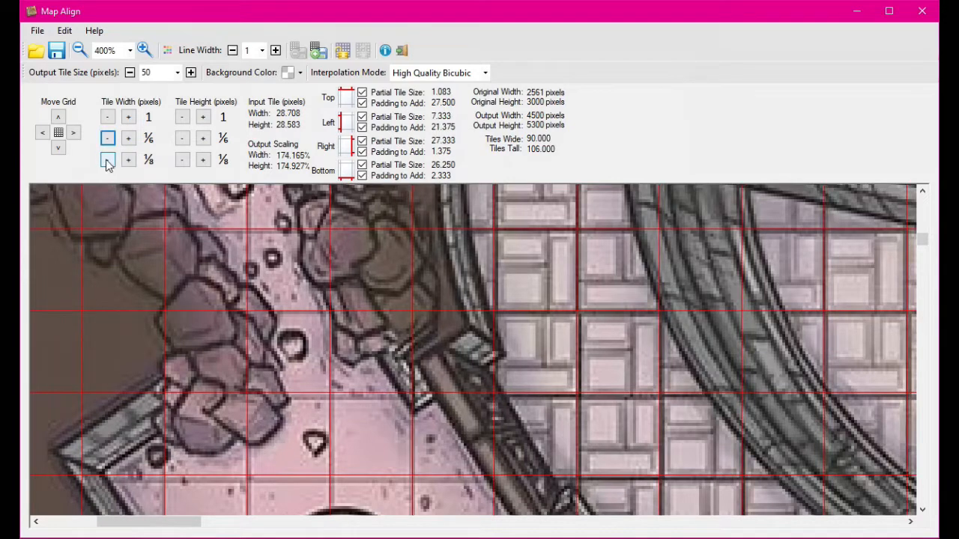
click(107, 162)
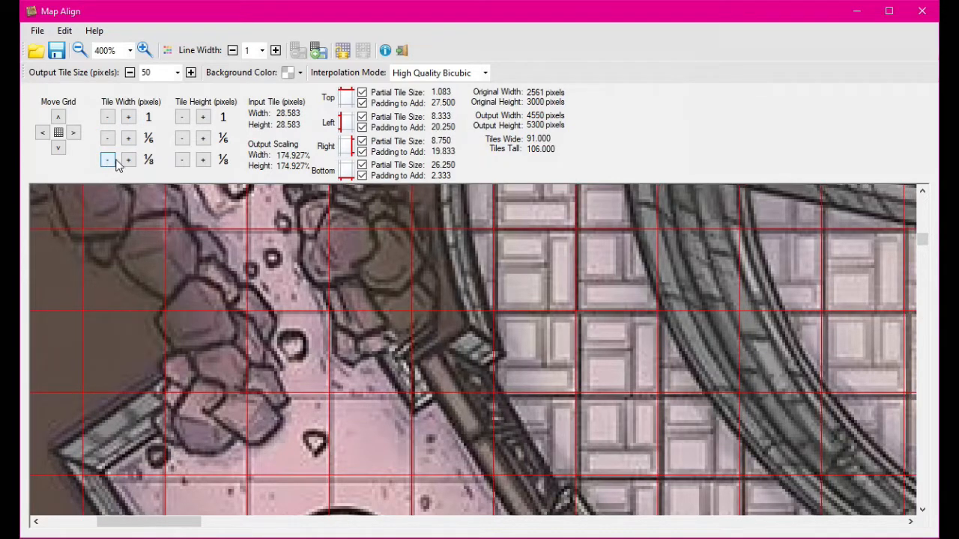
- Set the input tile height to 28.667 pixels with one 1/6-pixel decrease and two 1/8-pixel increases
click(183, 141)
click(204, 160)
click(204, 160)
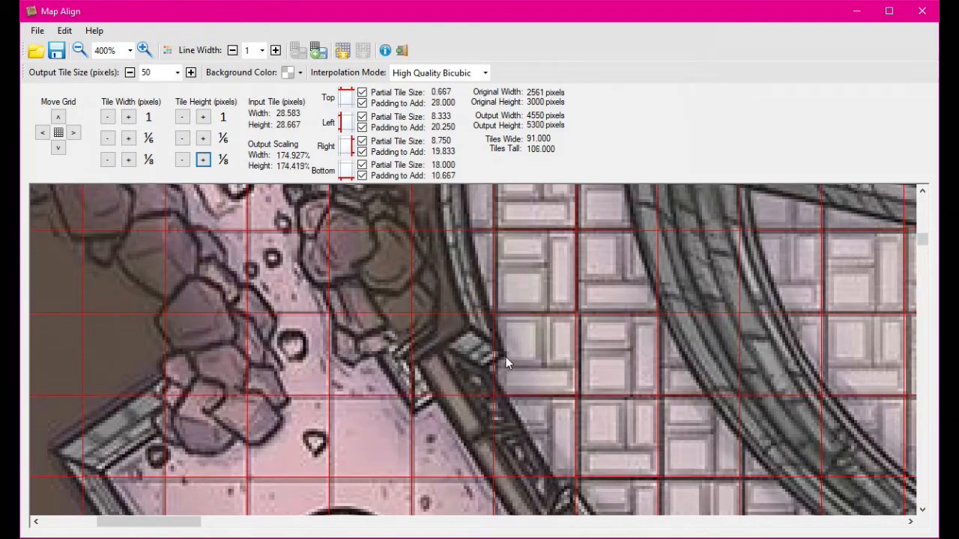
- Fine-tune the input tile height to 28.750 pixels against the printed floor squares in room 10
drag(923, 238, 931, 287)
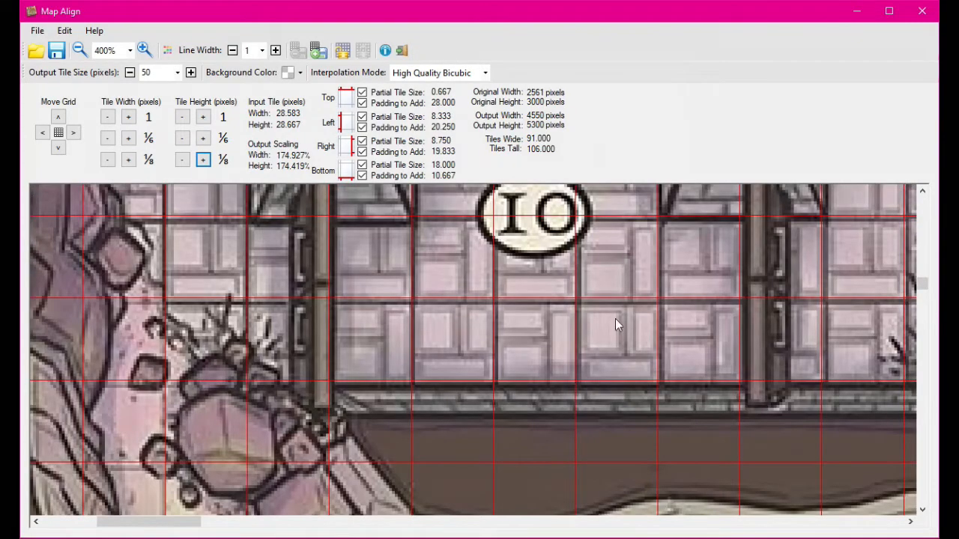
click(202, 160)
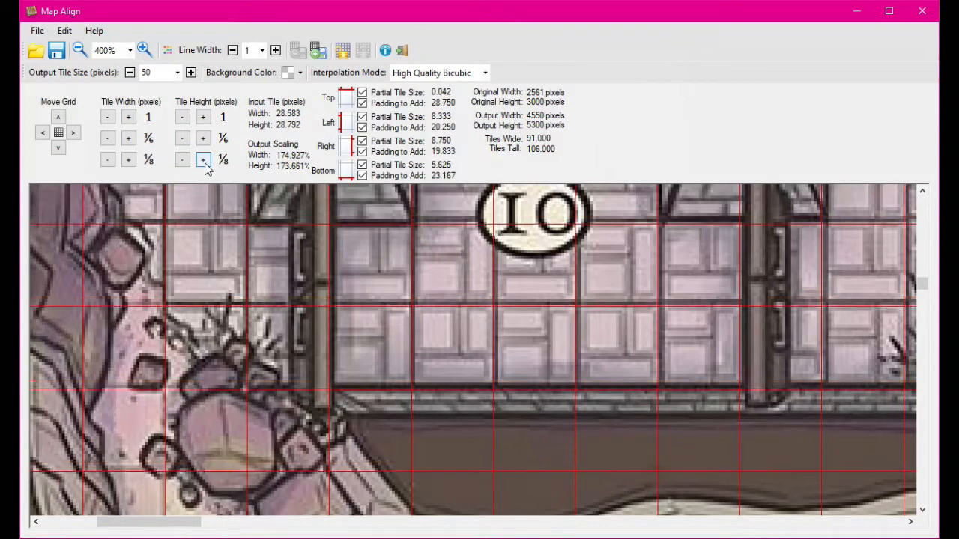
click(204, 139)
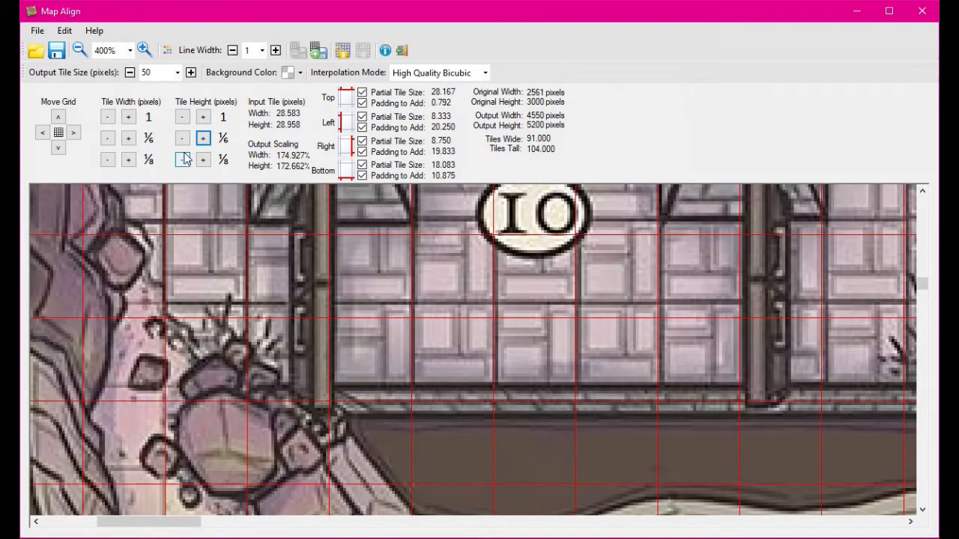
click(184, 162)
click(184, 162)
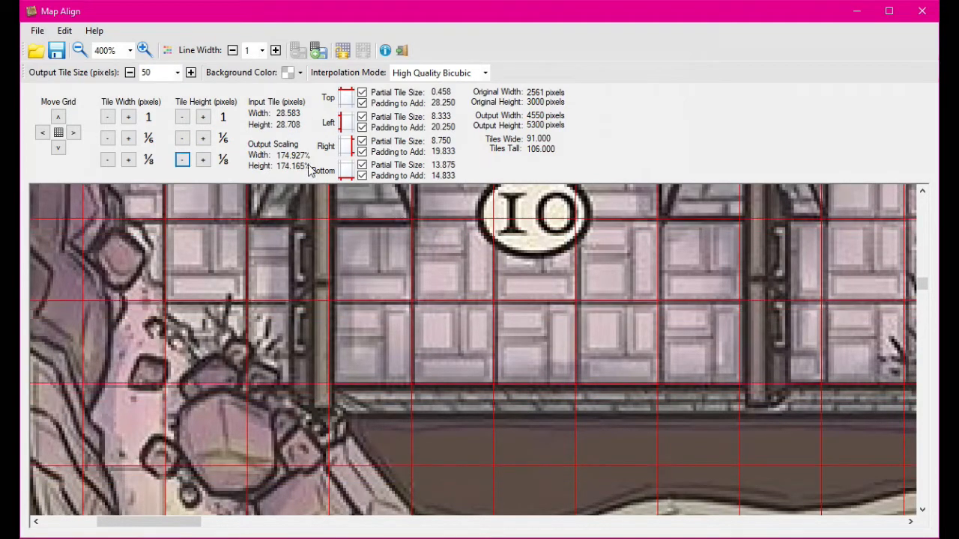
click(203, 139)
click(182, 159)
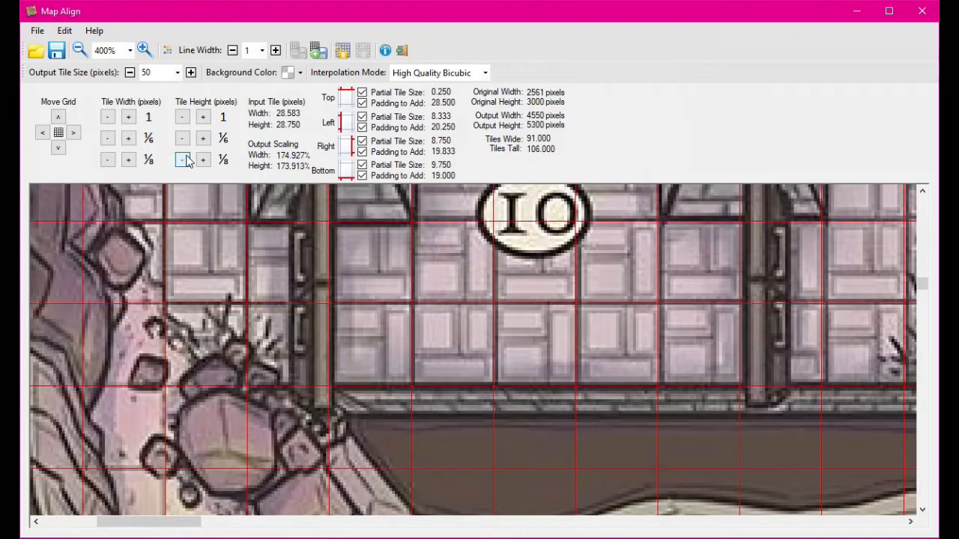
- Check the grid farther down the map, and increase the input tile width to 28.833 pixels at room 14
scroll(709, 349, down, 2)
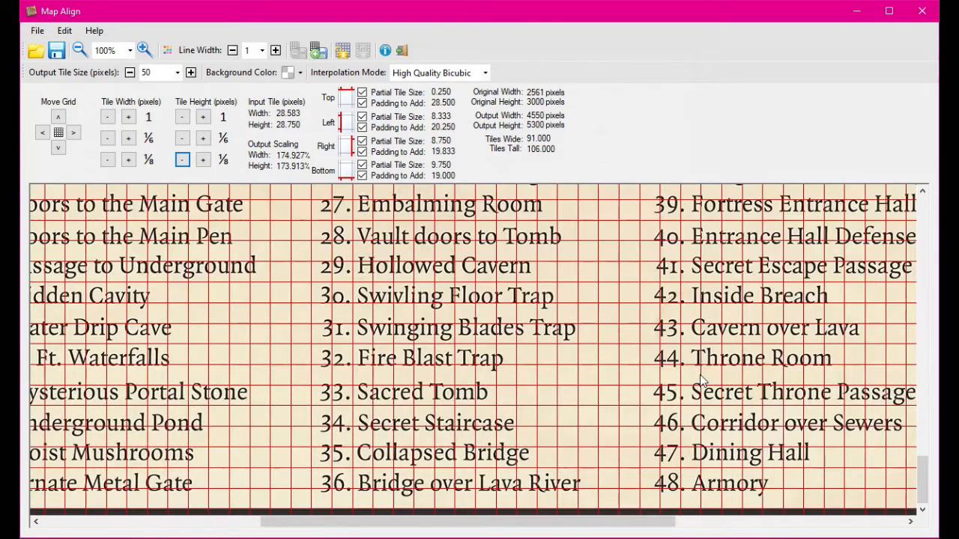
scroll(702, 381, up, 1)
scroll(649, 327, up, 1)
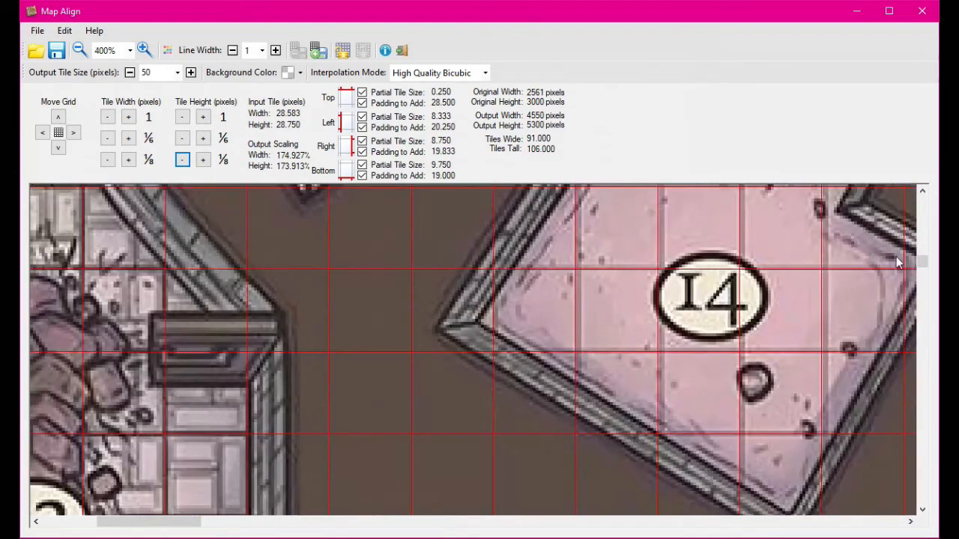
drag(921, 278, 926, 310)
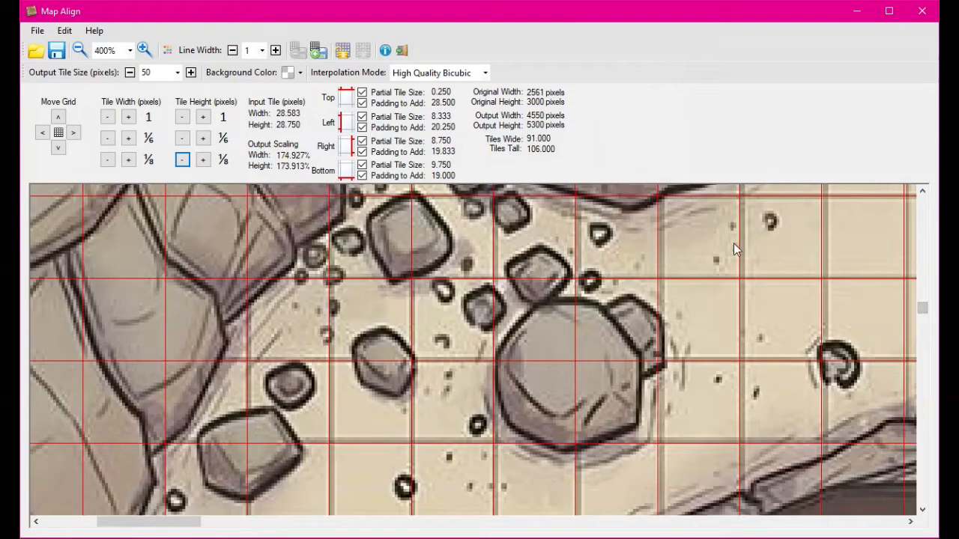
drag(922, 308, 923, 216)
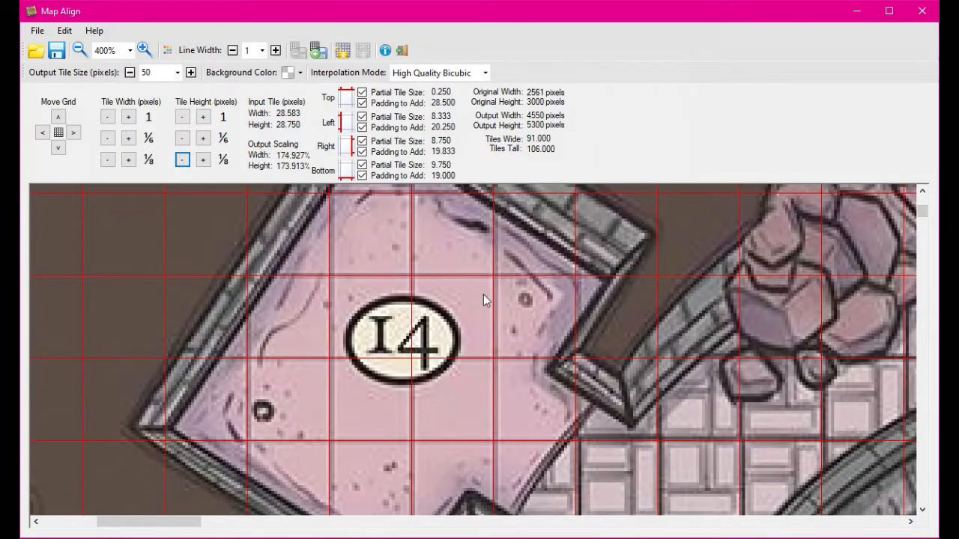
click(129, 161)
click(129, 161)
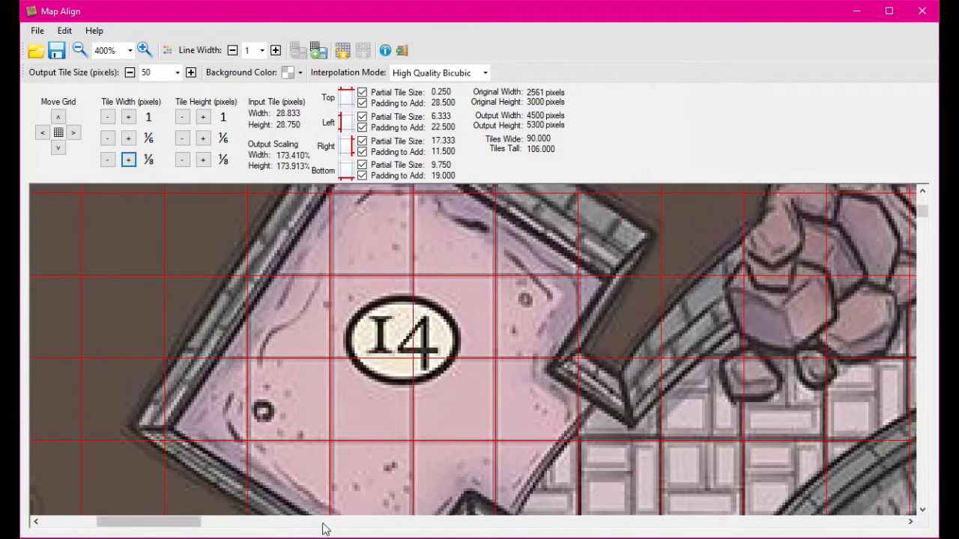
- Set the input tile width to 28.750 pixels with one 1/6-pixel increase and two 1/8-pixel decreases, checking east of room 14
drag(184, 522, 332, 509)
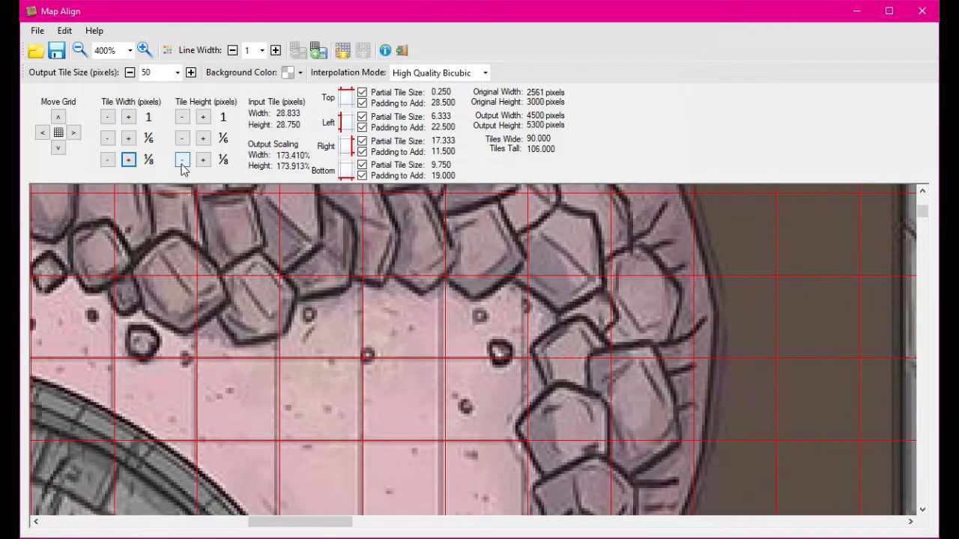
click(128, 138)
click(112, 164)
click(112, 164)
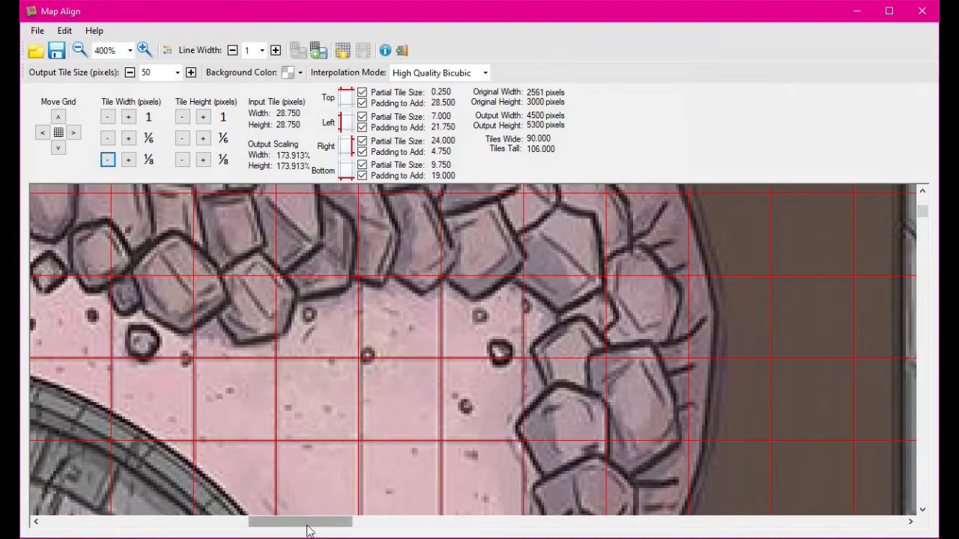
- Check the grid around room 14 and across the surrounding rooms at 200% and 100% zoom
mouse_move(307, 522)
mouse_down()
mouse_move(872, 515)
mouse_move(726, 515)
mouse_move(177, 460)
mouse_move(38, 456)
mouse_move(299, 458)
mouse_move(63, 462)
mouse_up()
drag(75, 531, 164, 520)
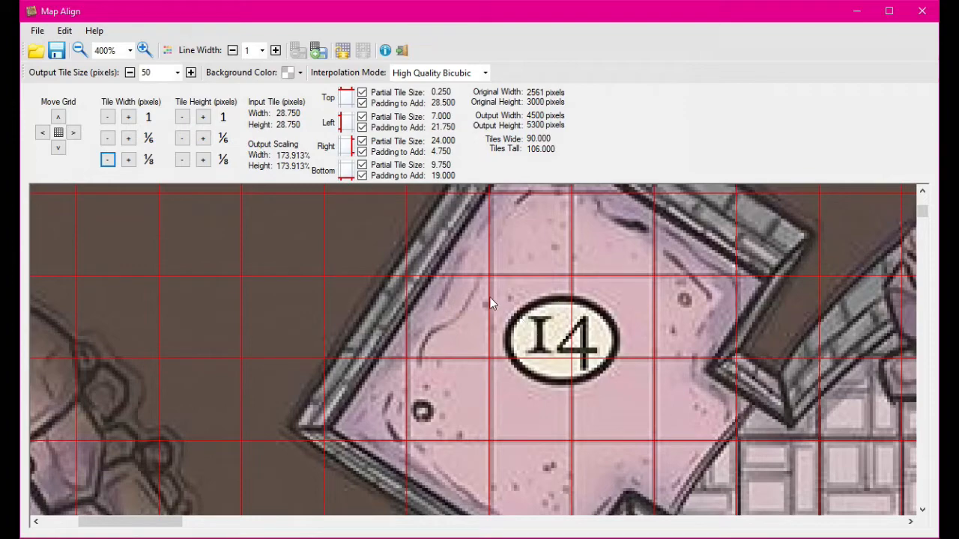
scroll(480, 348, down, 1)
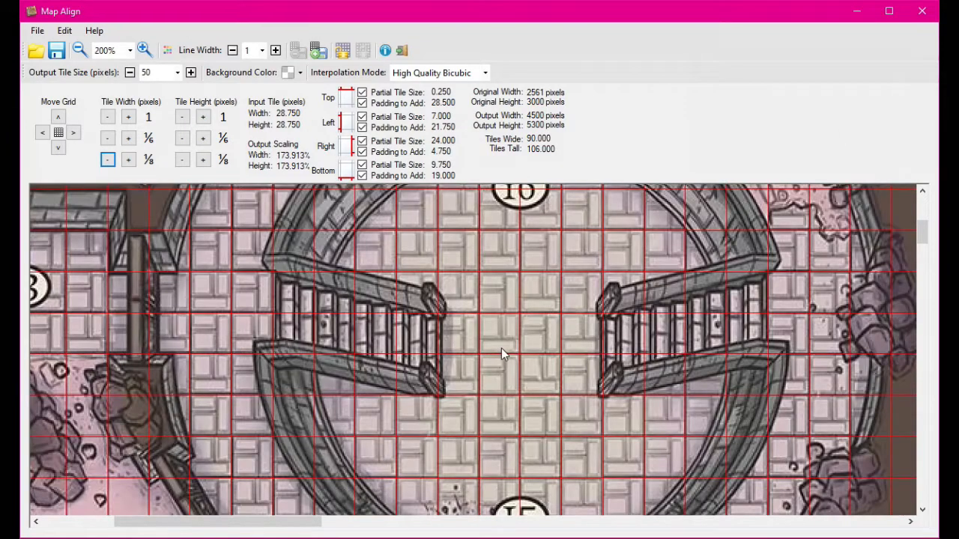
scroll(533, 369, down, 1)
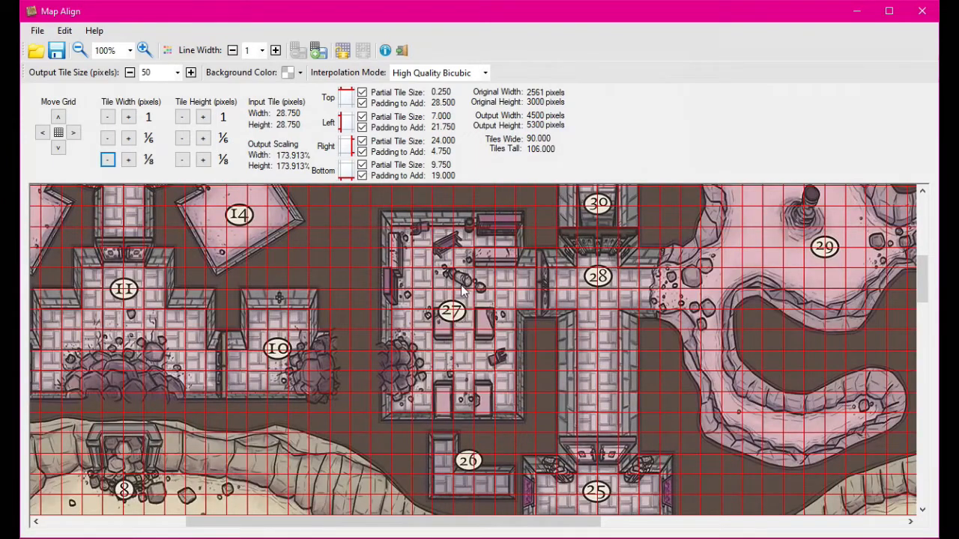
- Check the grid alignment across the rest of the map, from room 27 through caves 22 and 23 to rooms 44 and 45
drag(362, 445, 673, 253)
drag(457, 436, 387, 225)
drag(465, 409, 269, 244)
drag(405, 380, 517, 270)
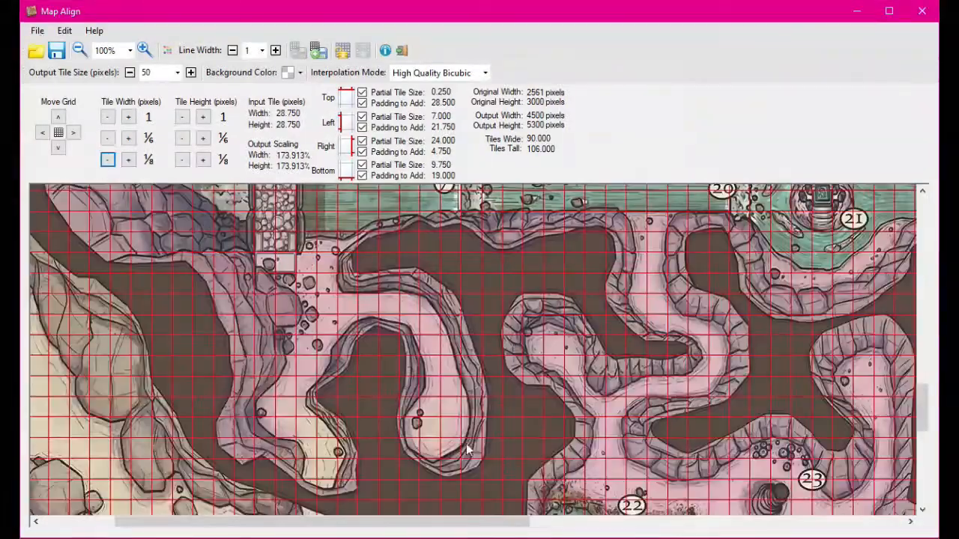
drag(524, 439, 346, 226)
drag(693, 322, 471, 372)
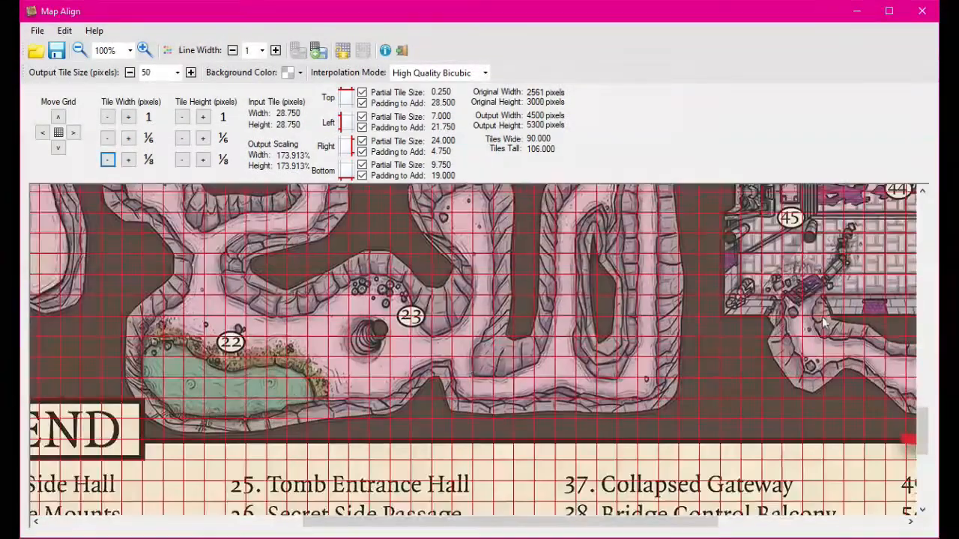
drag(794, 300, 472, 353)
drag(706, 336, 693, 339)
drag(796, 328, 635, 363)
drag(486, 338, 696, 336)
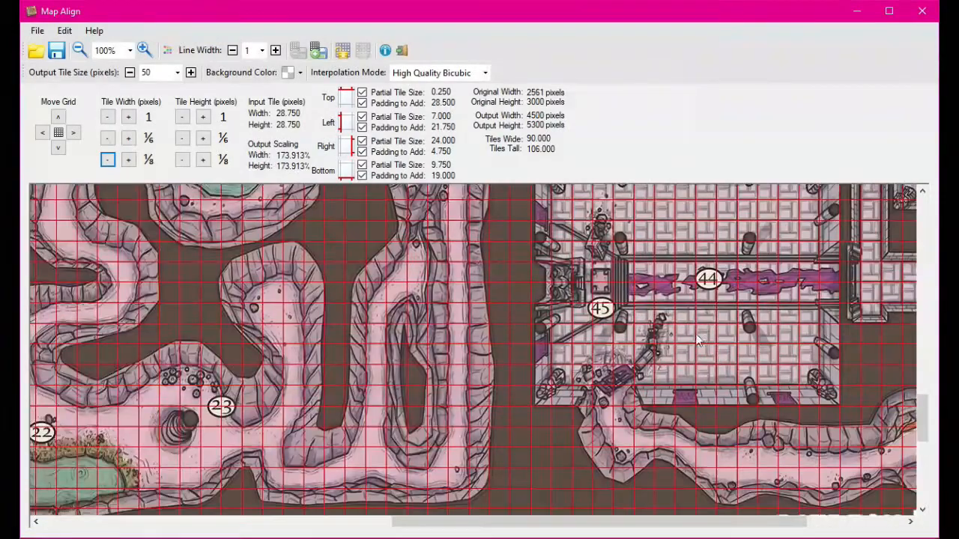
drag(315, 328, 490, 343)
drag(102, 236, 323, 228)
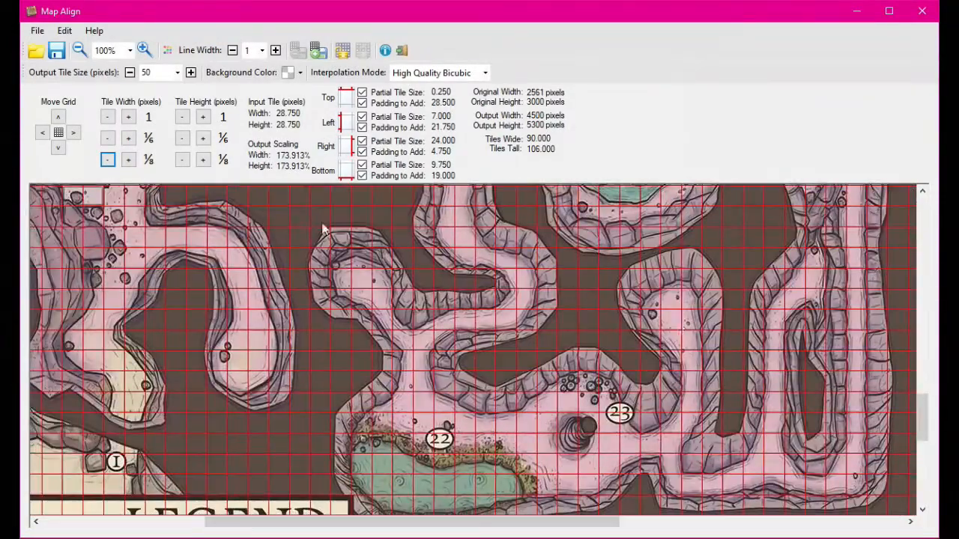
- Save the aligned map to the Desktop as the JPEG vtt_map_50px_90W_106H.jpg
click(58, 52)
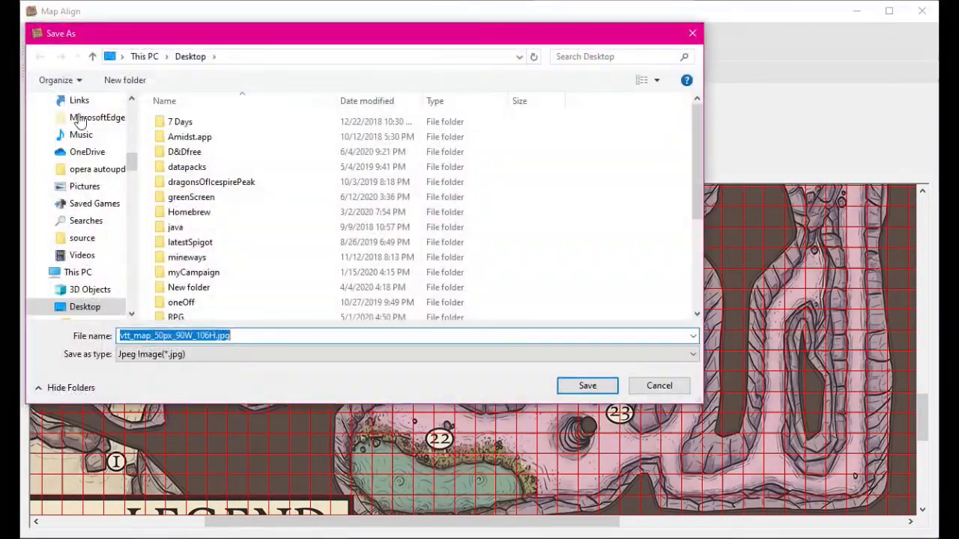
drag(219, 37, 351, 26)
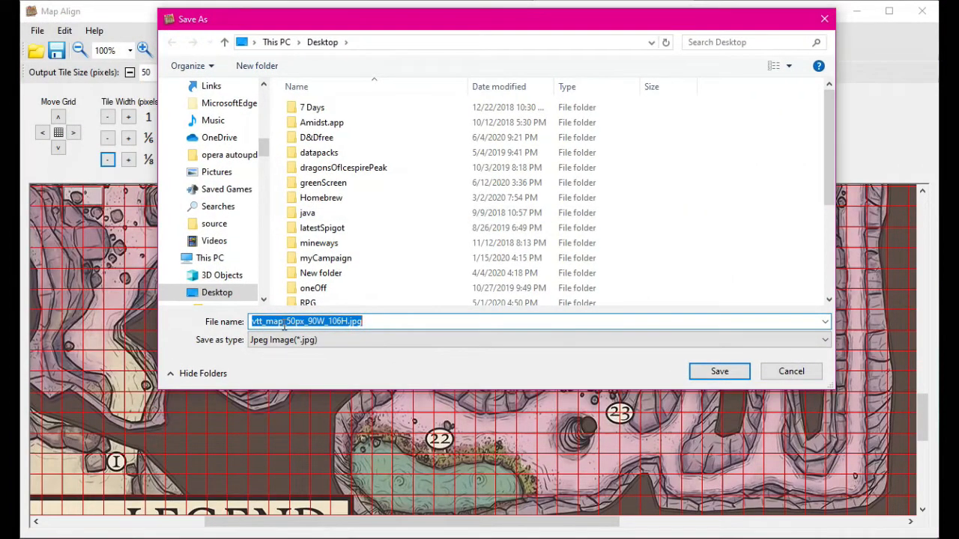
drag(282, 323, 219, 313)
scroll(432, 203, down, 4)
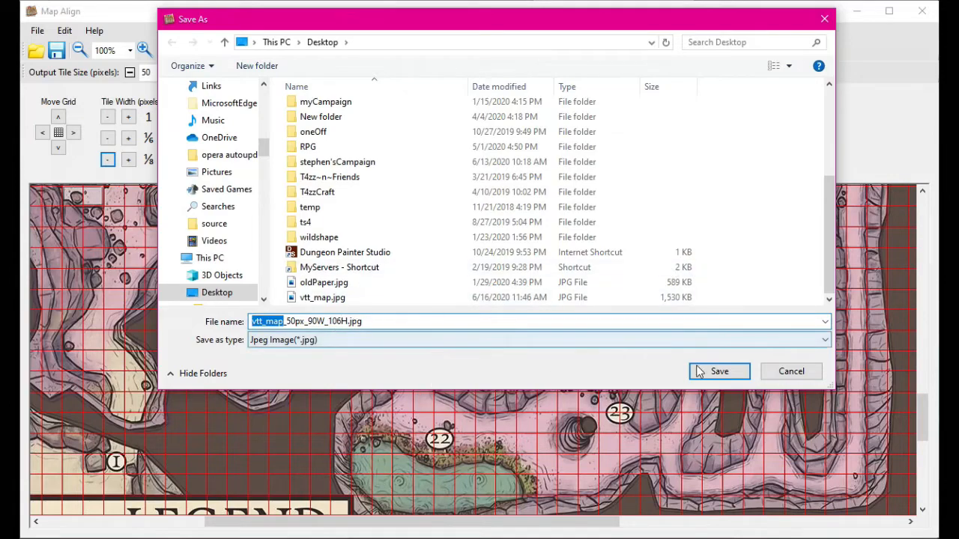
click(721, 375)
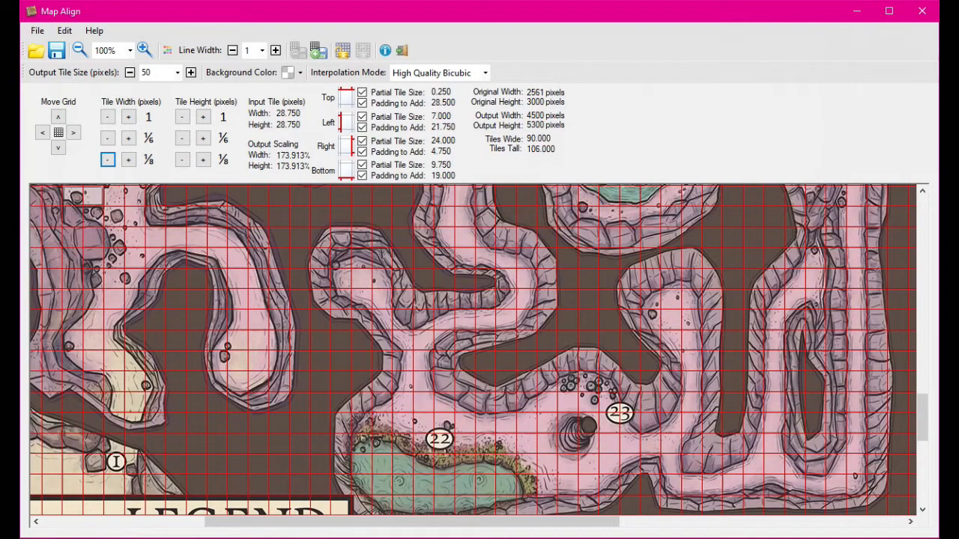
- Switch to File Explorer and open the Fantasy Grounds Unity folder on Local Disk (D:)
key(alt+Tab)
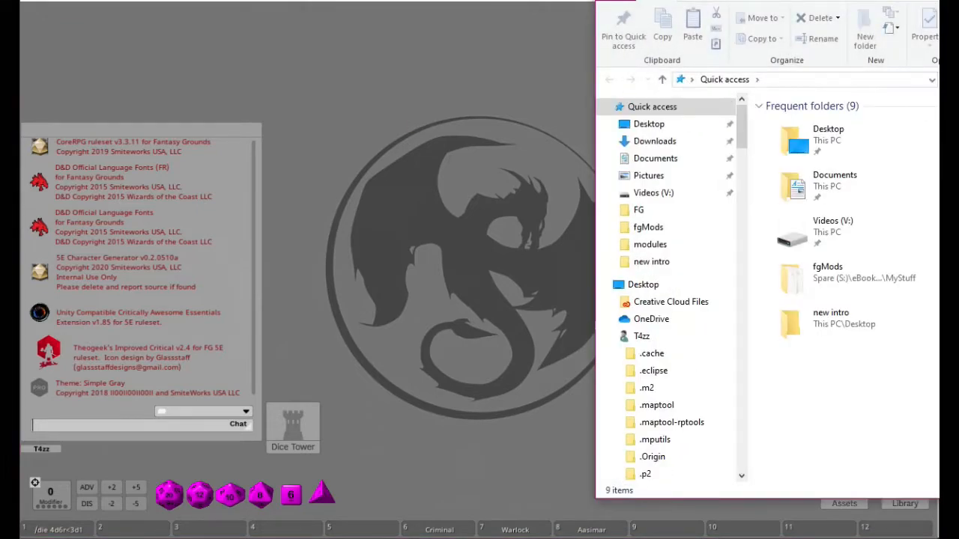
drag(779, 0, 197, 0)
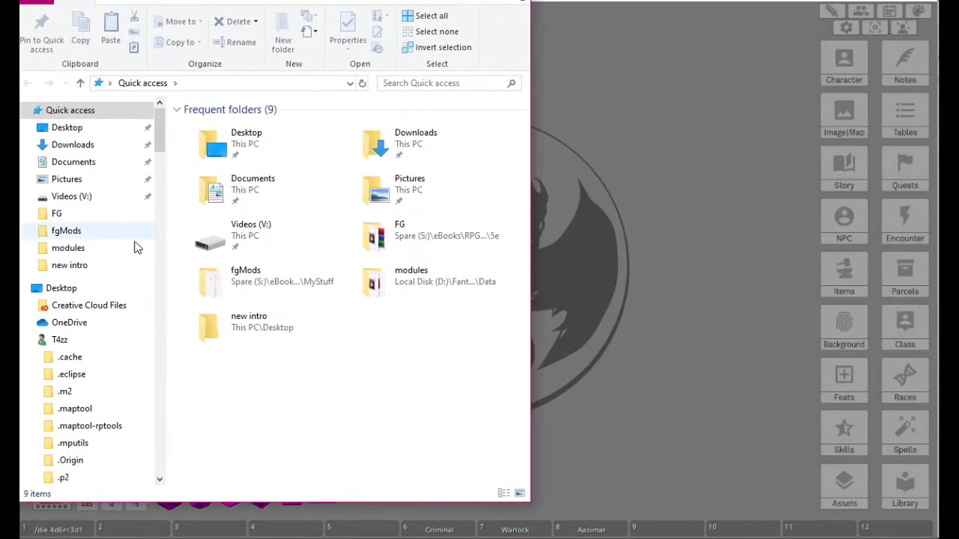
scroll(47, 225, down, 10)
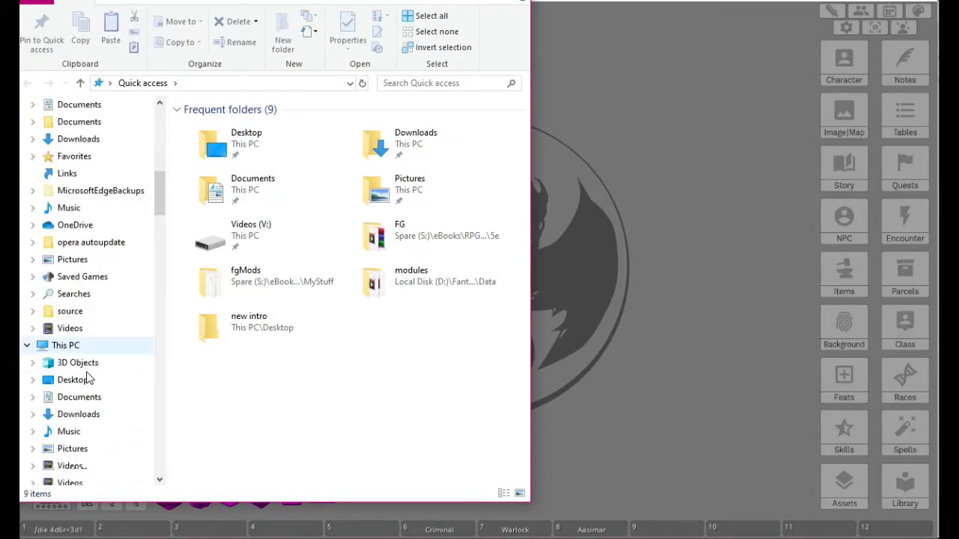
scroll(87, 379, down, 5)
click(85, 264)
double_click(226, 157)
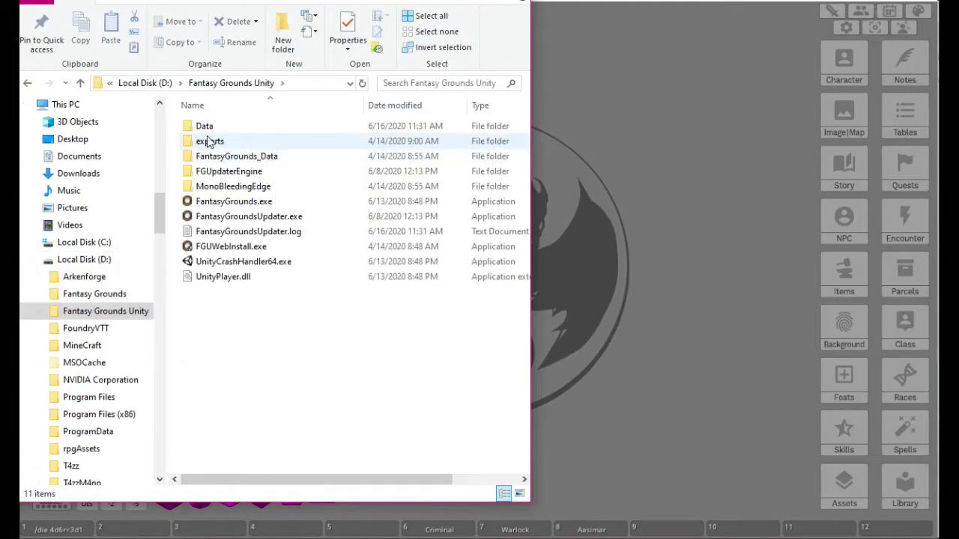
- Open the Tutorial campaign's images folder under Data\campaigns
double_click(208, 127)
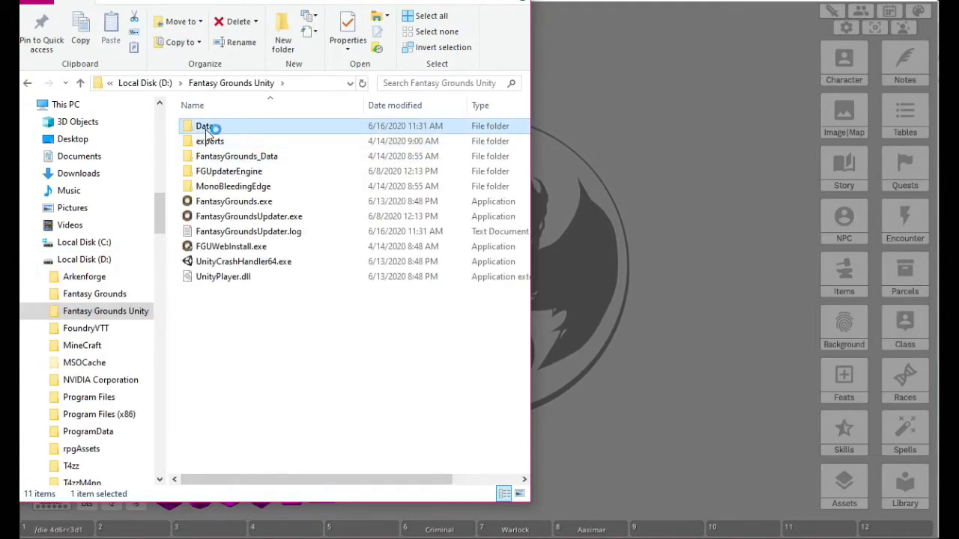
double_click(221, 142)
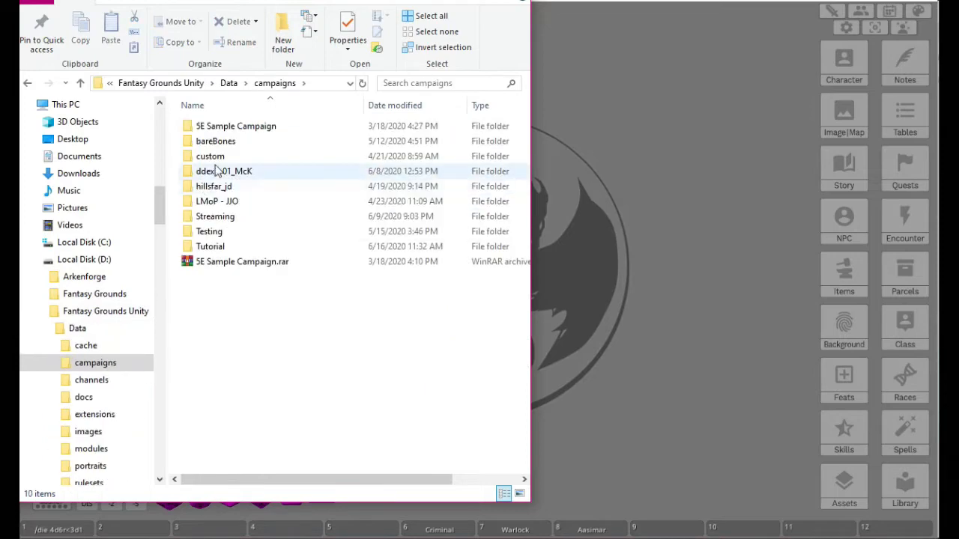
double_click(215, 247)
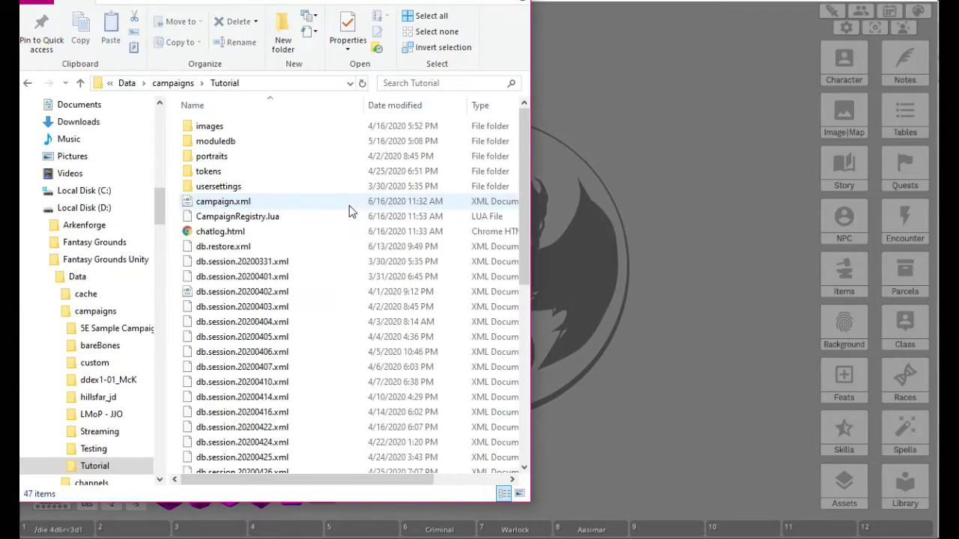
click(213, 129)
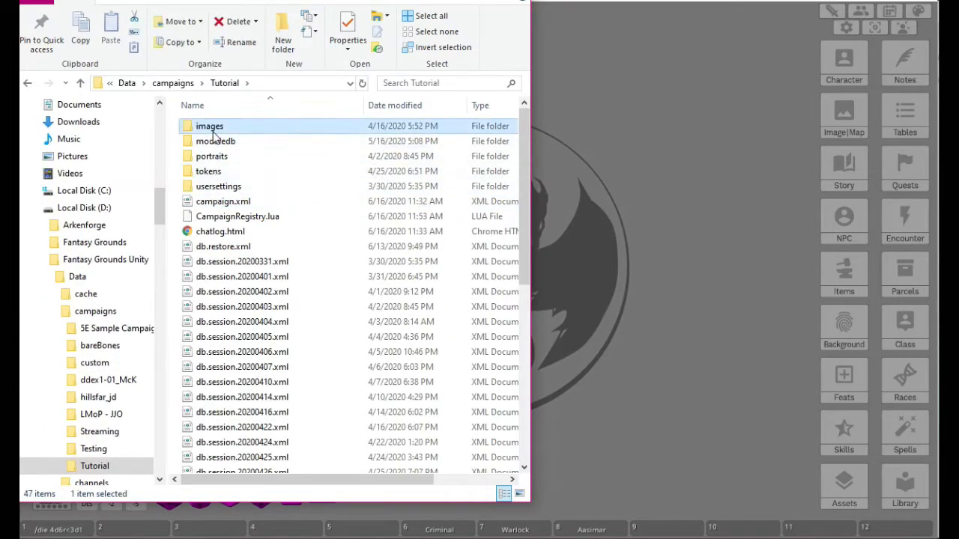
double_click(213, 129)
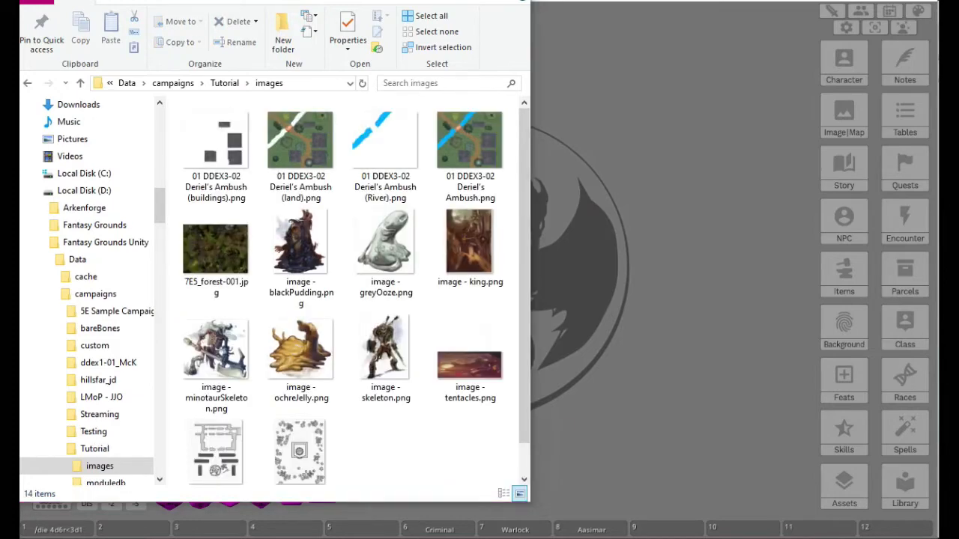
- Move vtt_map_50px_90W_106H.jpg from the Desktop into the Tutorial images folder using a second File Explorer window, and dismiss both windows
key(super+e)
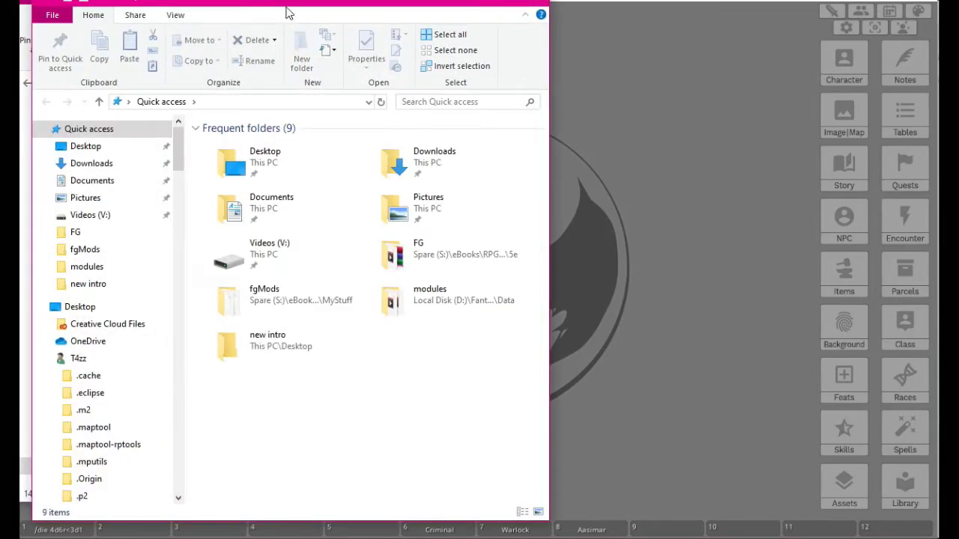
drag(289, 14, 956, 11)
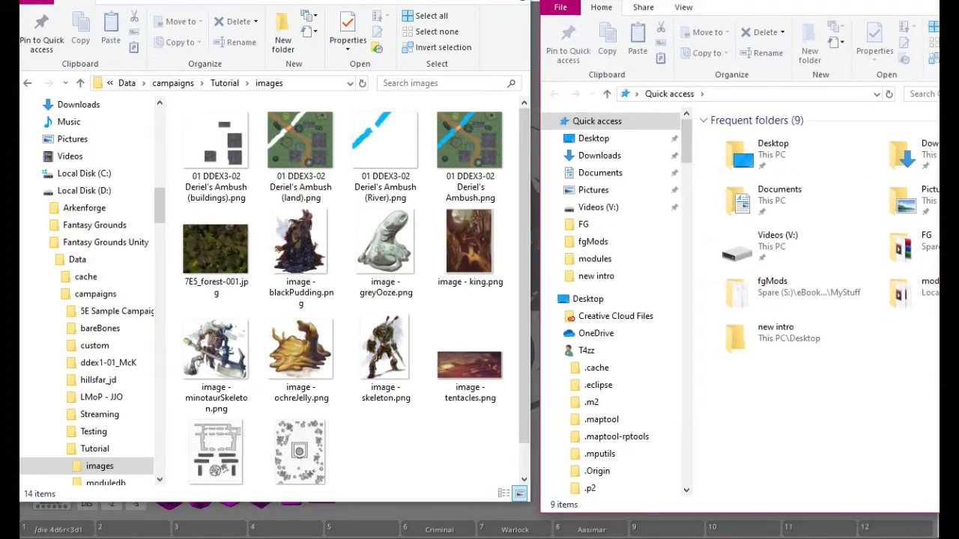
double_click(761, 148)
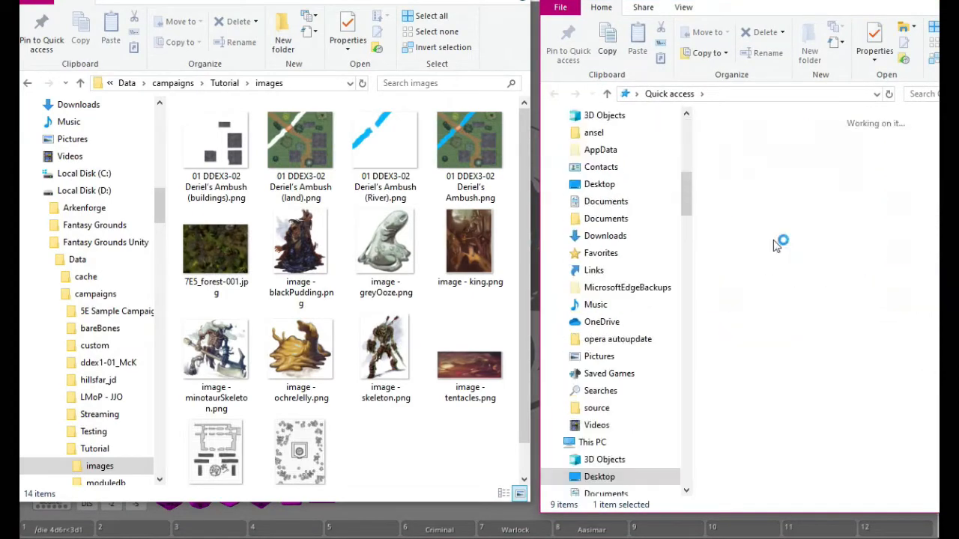
scroll(775, 363, down, 15)
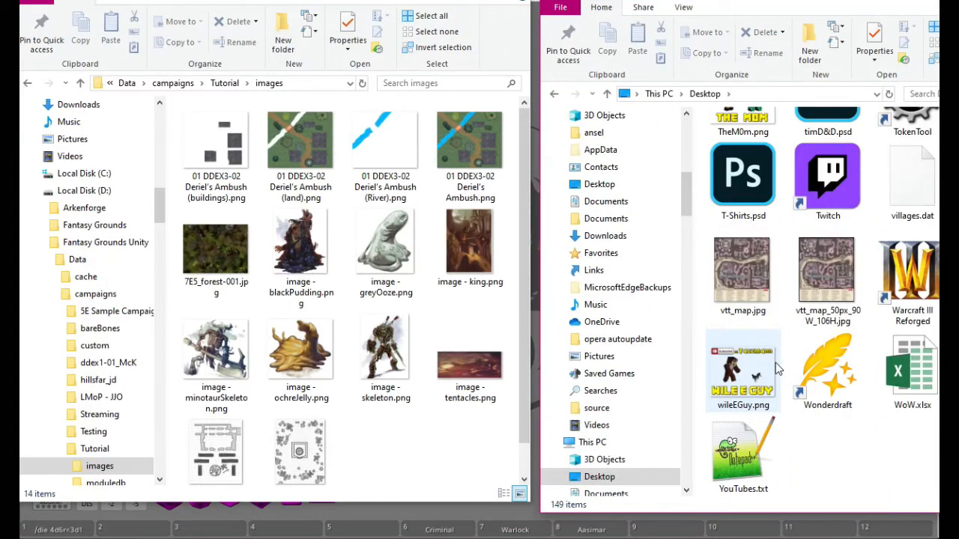
drag(837, 292, 378, 464)
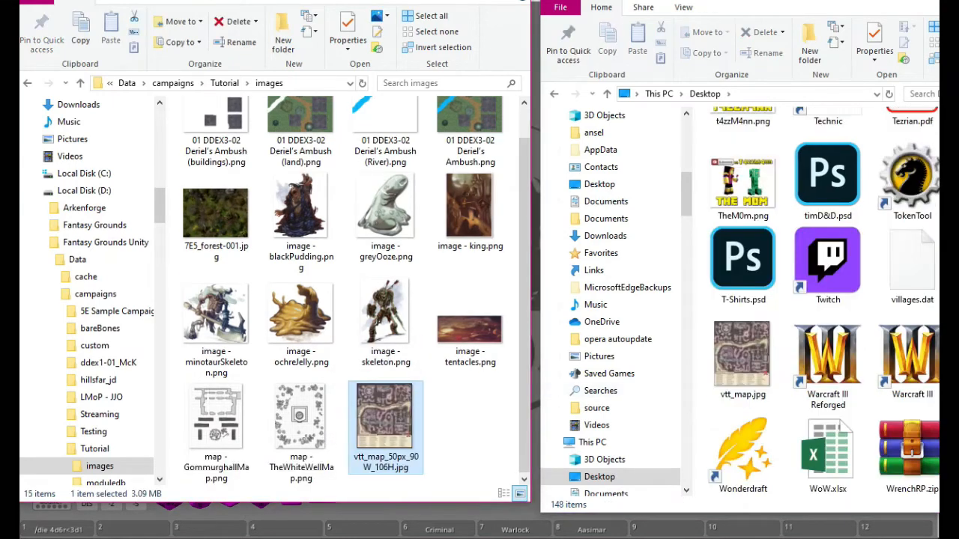
click(938, 2)
click(445, 1)
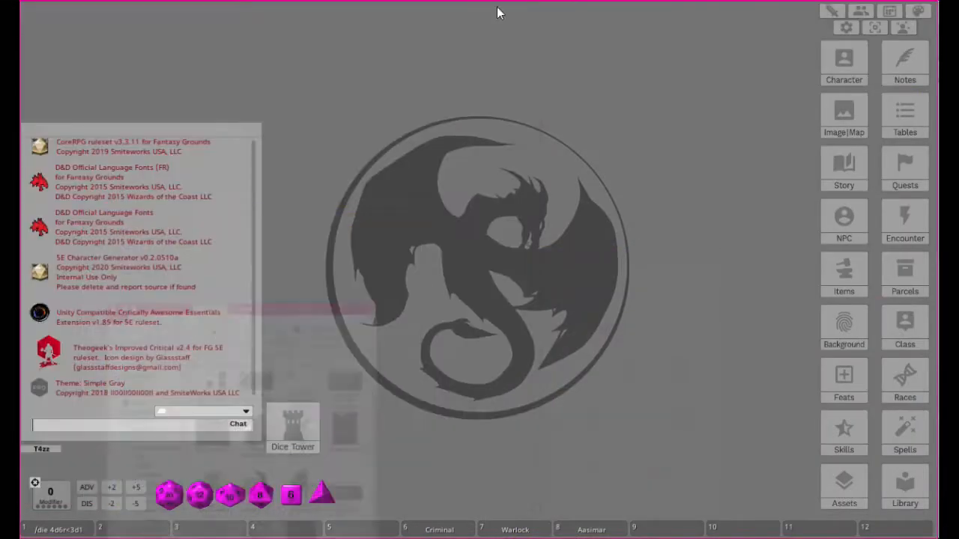
- Open the campaign's image assets in Fantasy Grounds and locate vtt_map_50px_90W_106H.jpg
click(846, 488)
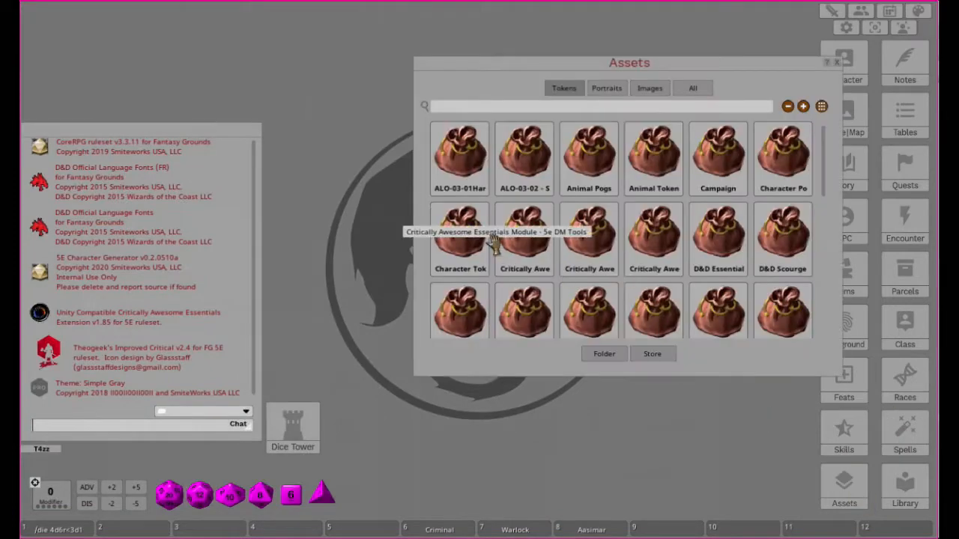
click(650, 90)
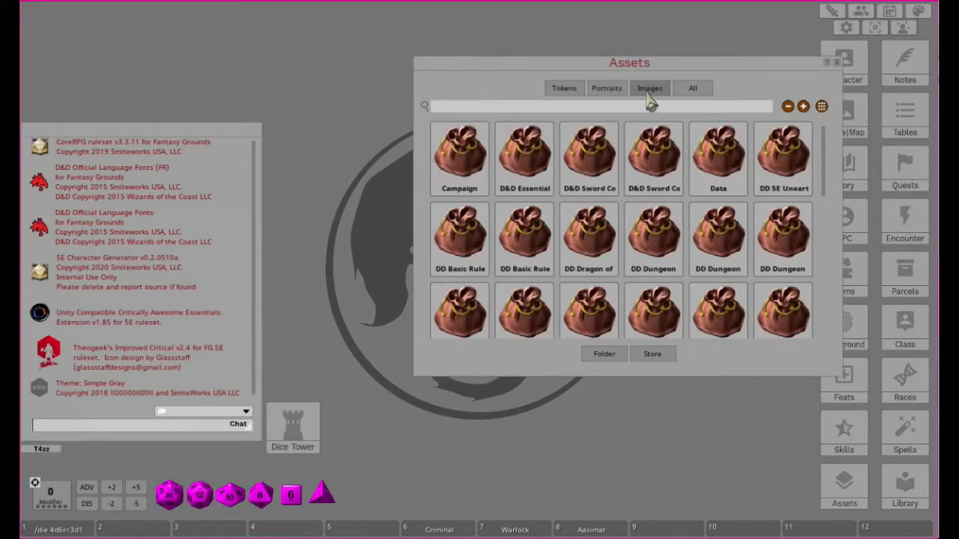
click(461, 171)
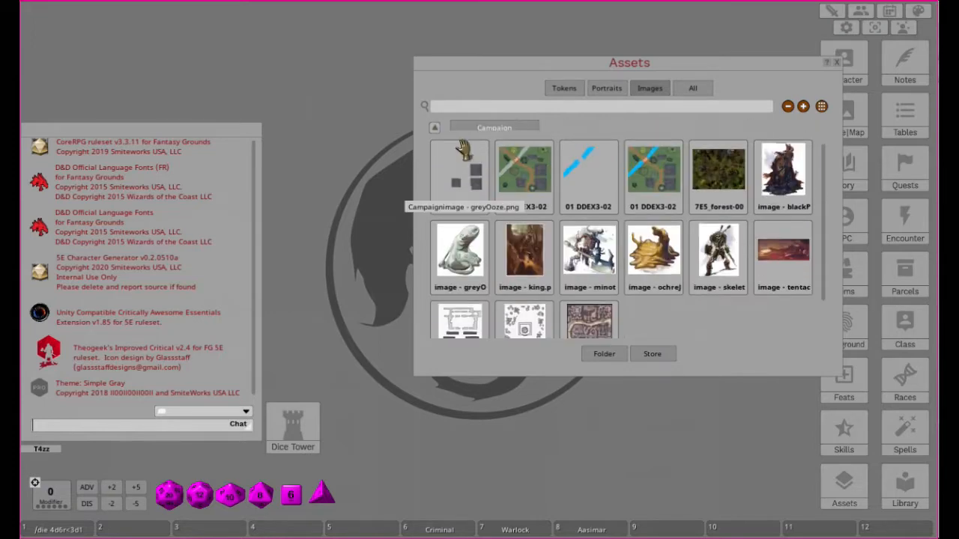
scroll(639, 309, down, 2)
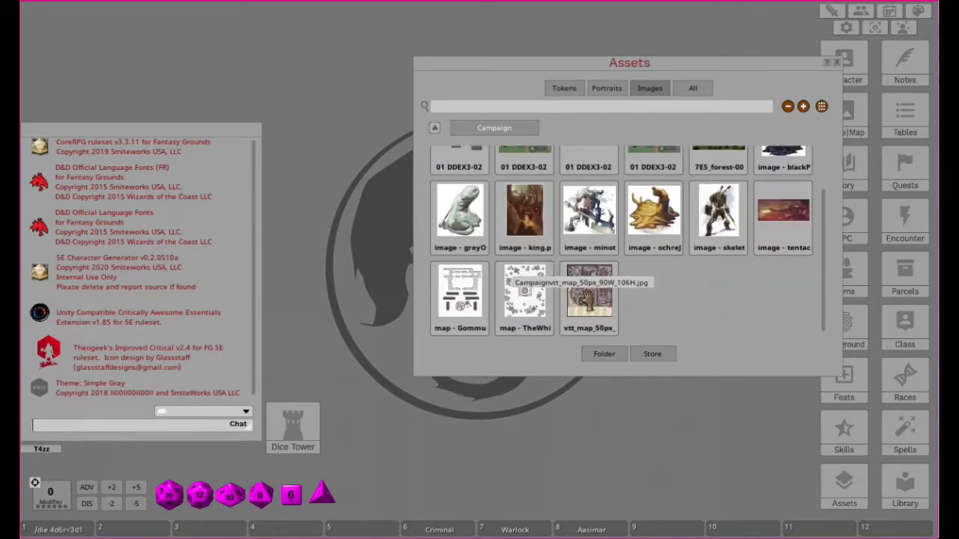
drag(589, 292, 381, 260)
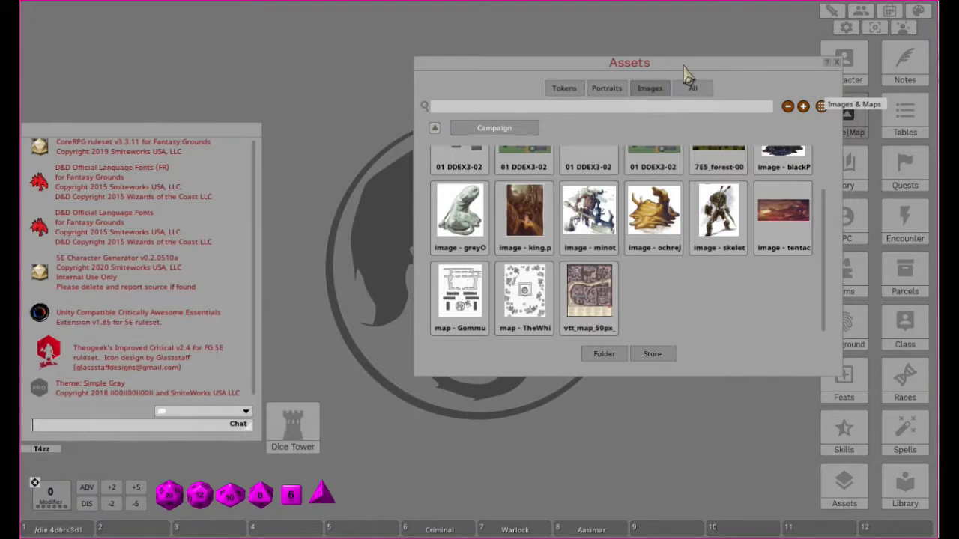
- Filter Images & Maps to the (Uncategorized) group, add the vtt_map_50px_90W_106H.jpg asset to its list and display the map
drag(880, 344, 399, 61)
click(398, 68)
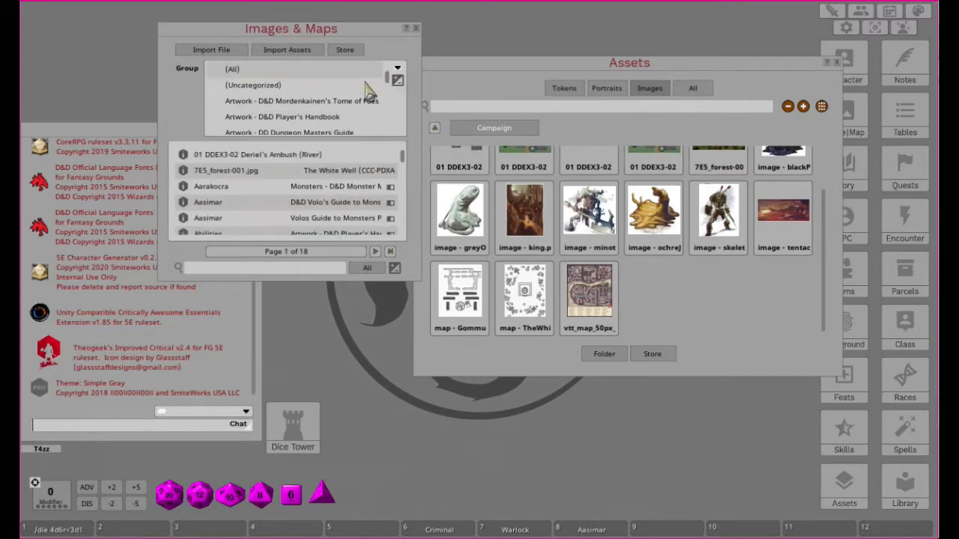
click(277, 82)
drag(624, 258, 309, 204)
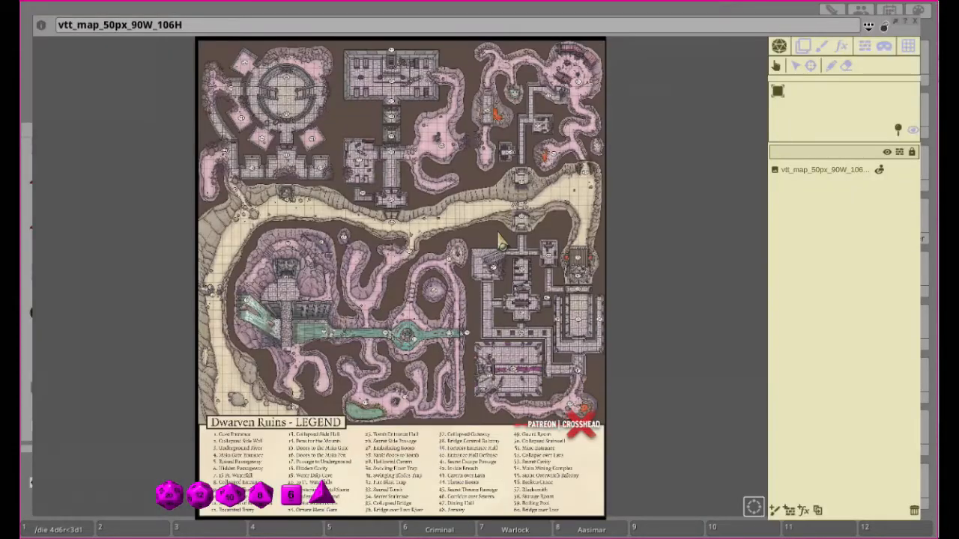
- Draw a 22-pixel grid square from a printed line intersection in the sandy passage north of room 19
scroll(432, 163, up, 10)
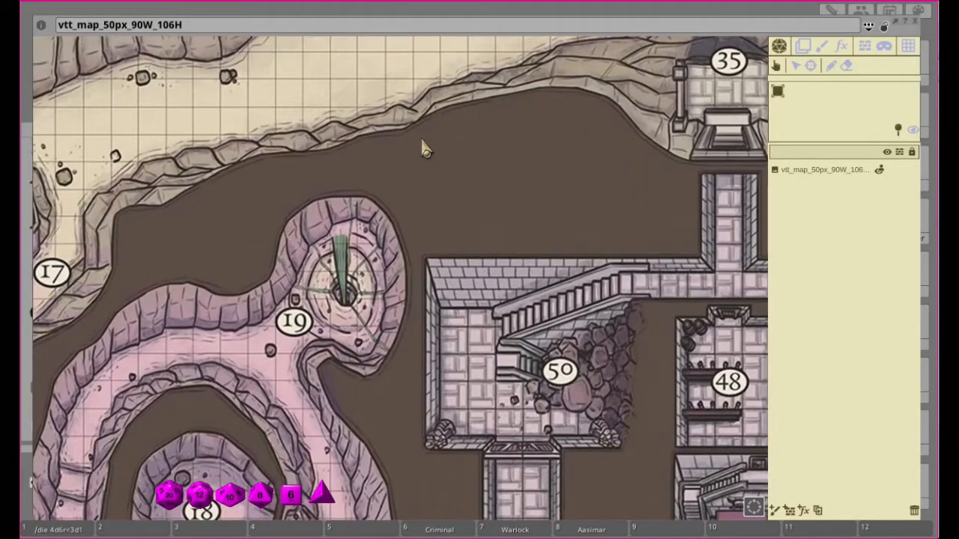
drag(424, 141, 548, 391)
scroll(503, 285, up, 4)
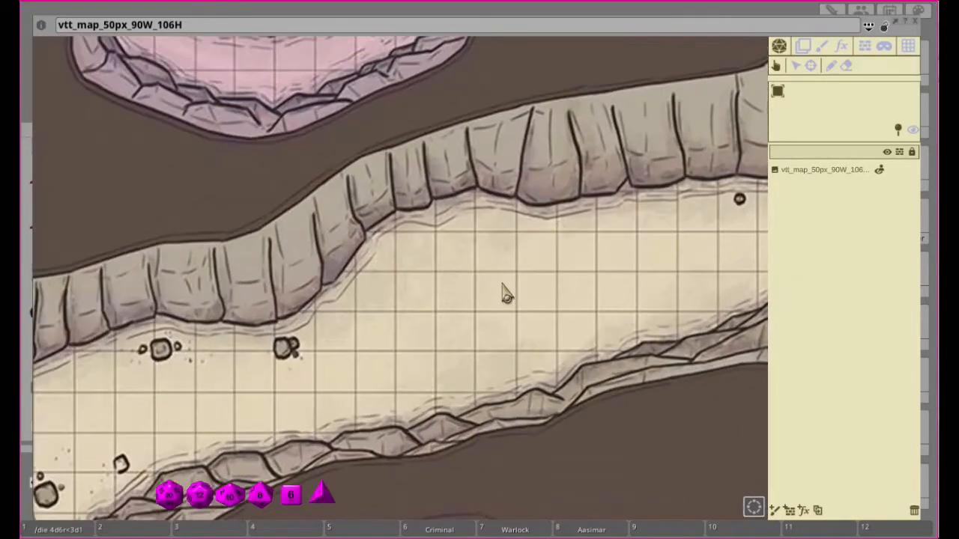
scroll(507, 283, up, 2)
scroll(506, 284, down, 2)
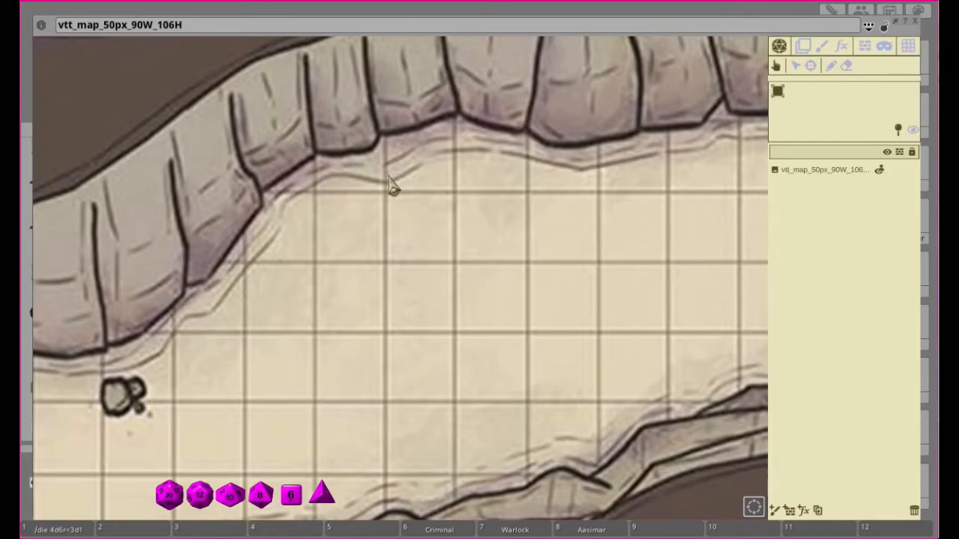
click(909, 48)
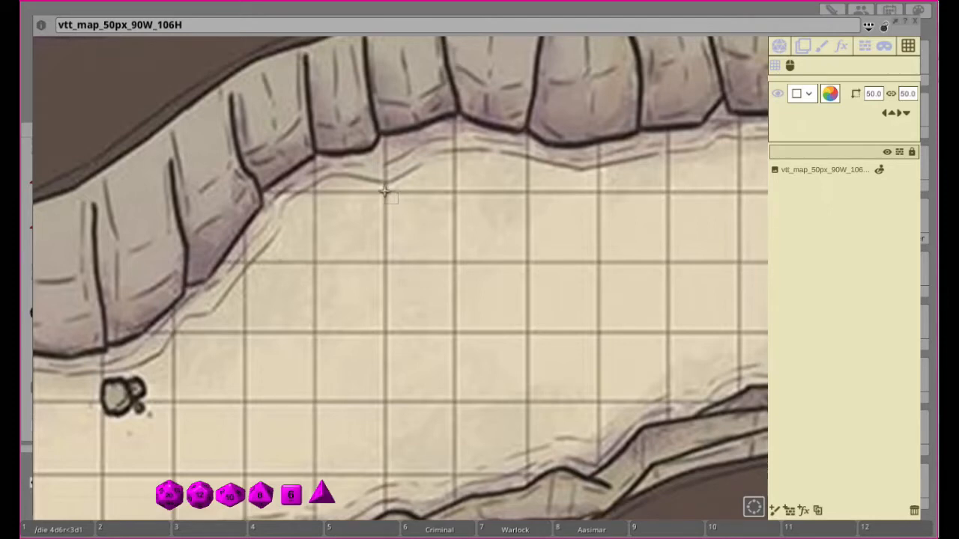
drag(384, 192, 433, 225)
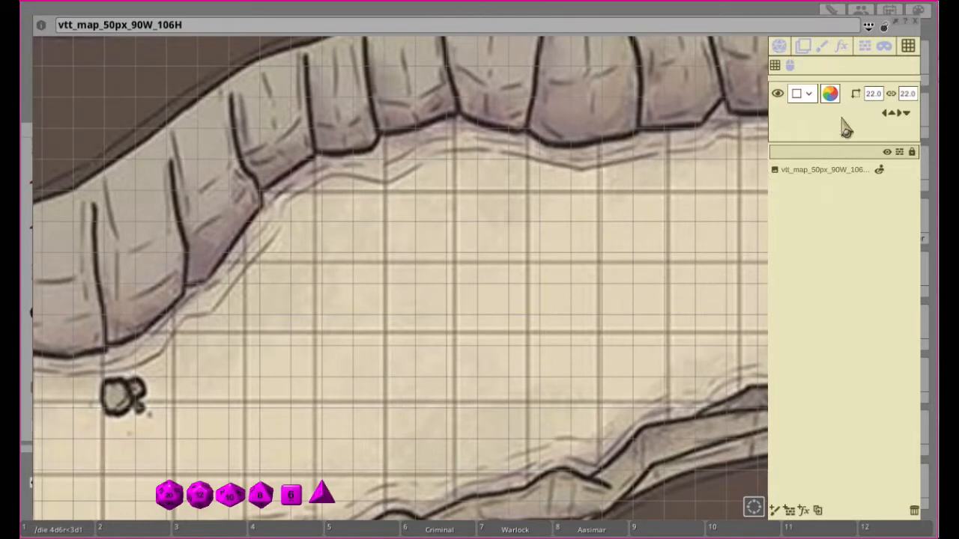
- Draw a 26-pixel grid square in the sandy passage and nudge the grid rightward toward the map's printed lines
click(790, 66)
drag(385, 192, 434, 229)
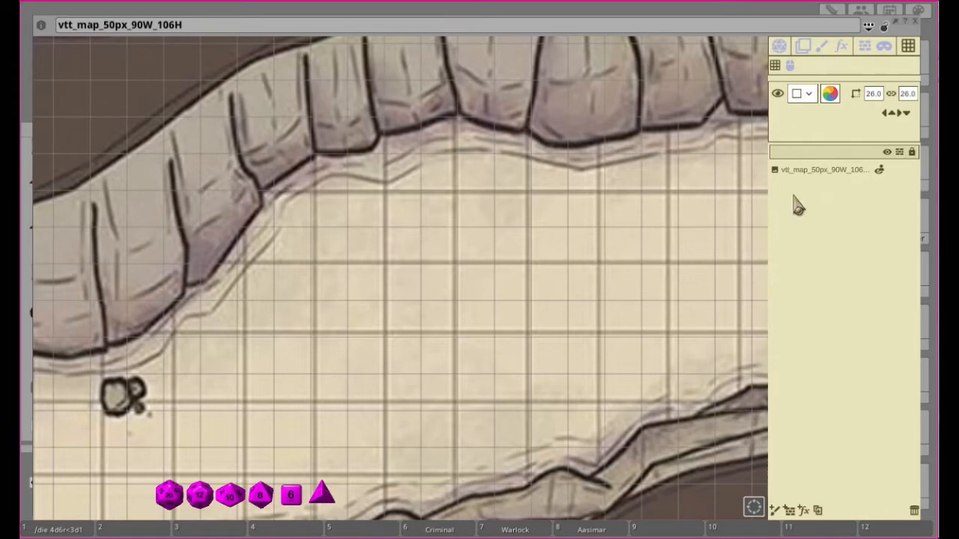
click(899, 114)
click(899, 114)
click(899, 114)
click(899, 114)
click(899, 114)
click(898, 114)
click(899, 115)
click(898, 115)
click(899, 114)
click(899, 114)
click(899, 115)
click(899, 114)
click(898, 115)
click(898, 115)
click(899, 114)
click(898, 115)
click(899, 114)
click(898, 115)
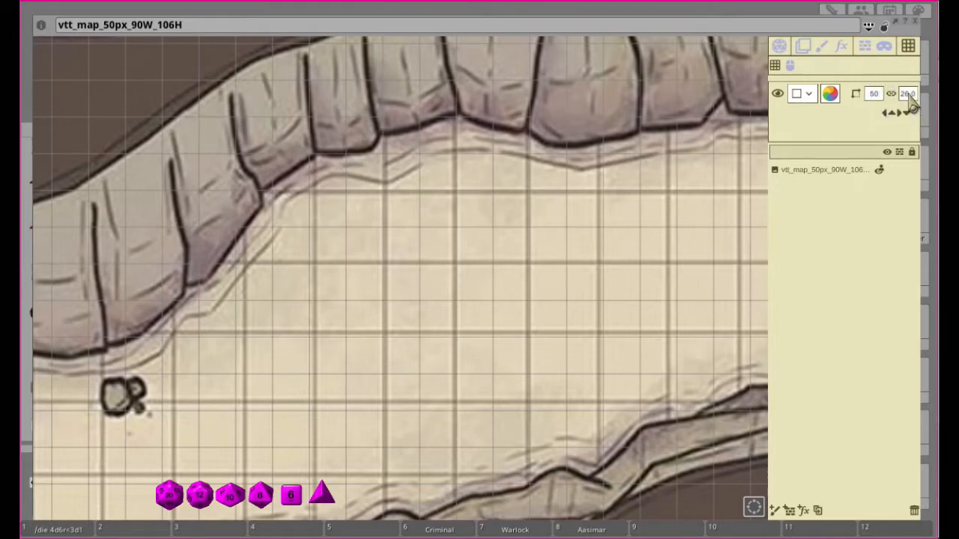
- Set the grid's width and height to 50 pixels and nudge it rightward onto the printed vertical lines
click(908, 95)
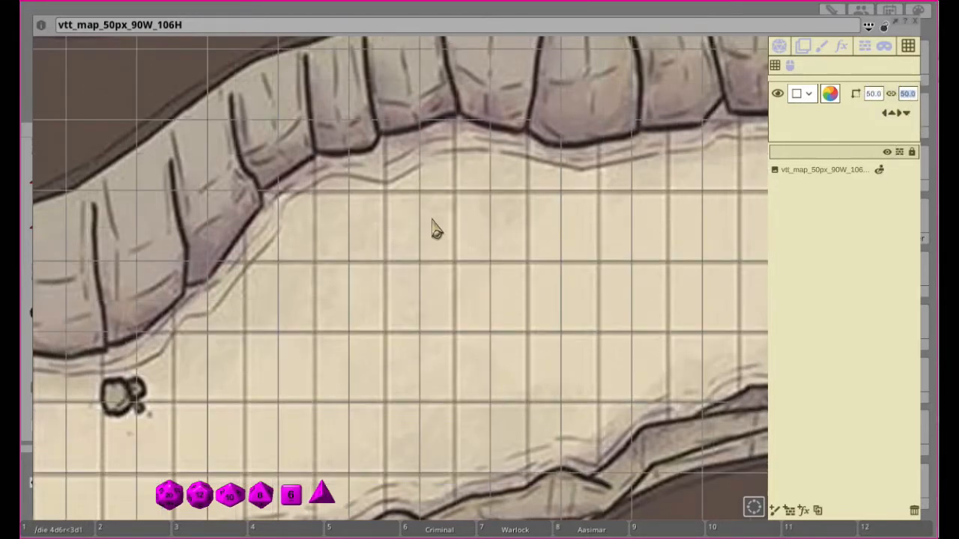
click(903, 115)
click(903, 114)
click(903, 115)
click(903, 114)
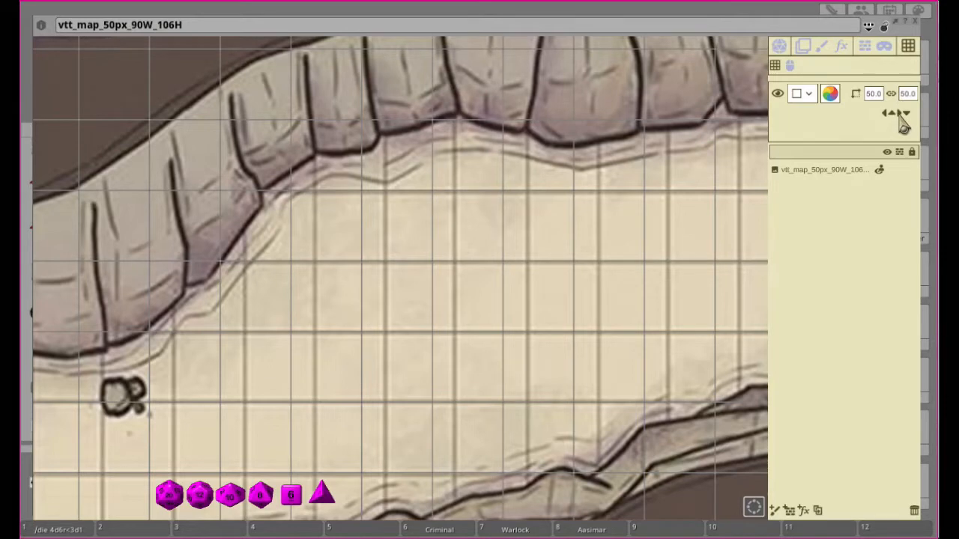
click(902, 115)
click(903, 115)
click(902, 114)
click(902, 115)
click(903, 115)
click(902, 115)
click(902, 114)
click(902, 114)
click(903, 114)
- Examine how the grid lines up with the printed squares across the different areas of the map, and close the map
scroll(567, 364, down, 5)
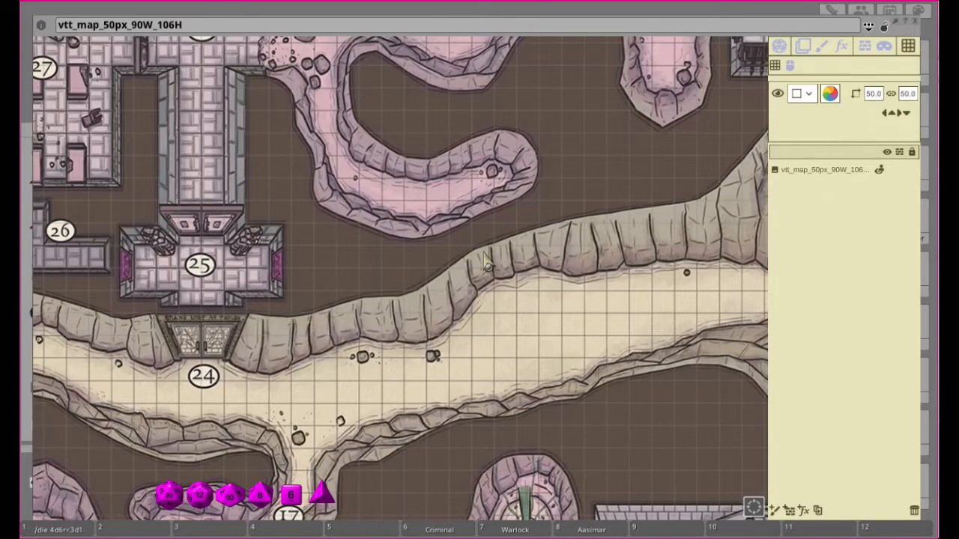
right_click(643, 487)
drag(652, 446, 502, 152)
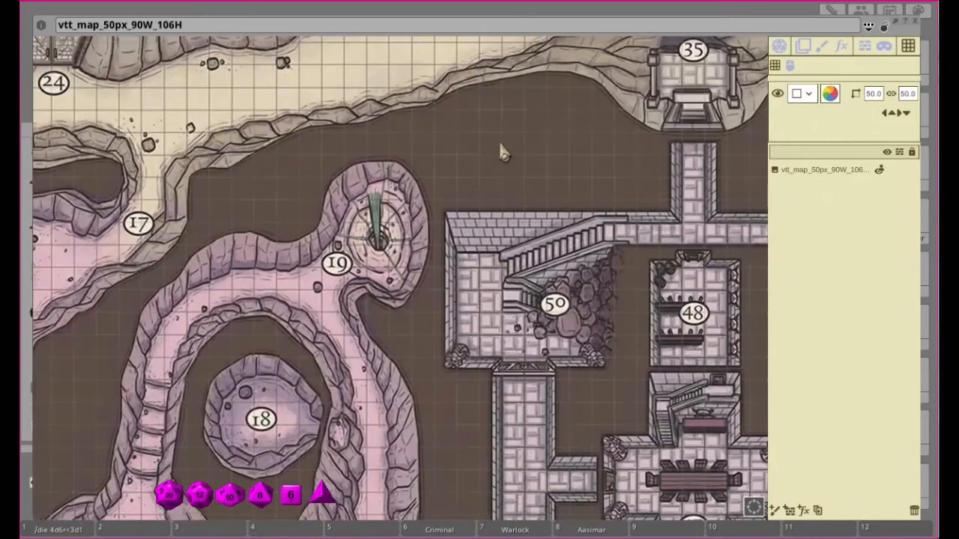
drag(463, 300, 347, 81)
drag(647, 482, 367, 28)
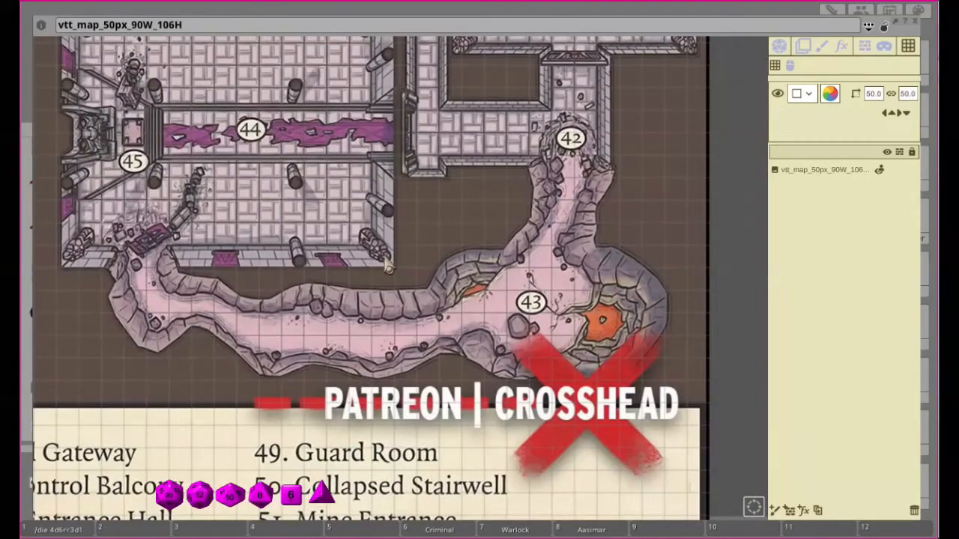
drag(174, 122, 808, 481)
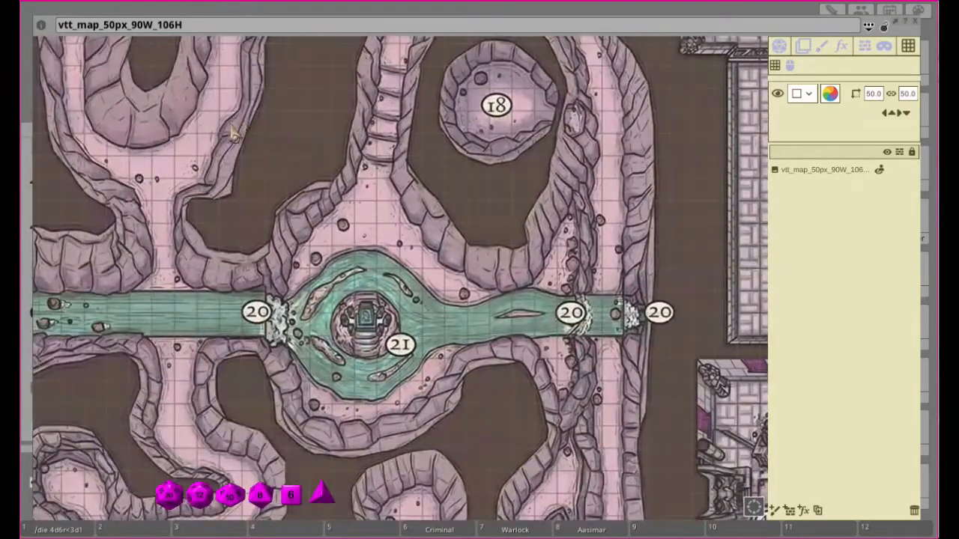
drag(233, 130, 612, 378)
drag(196, 133, 719, 369)
drag(751, 291, 391, 383)
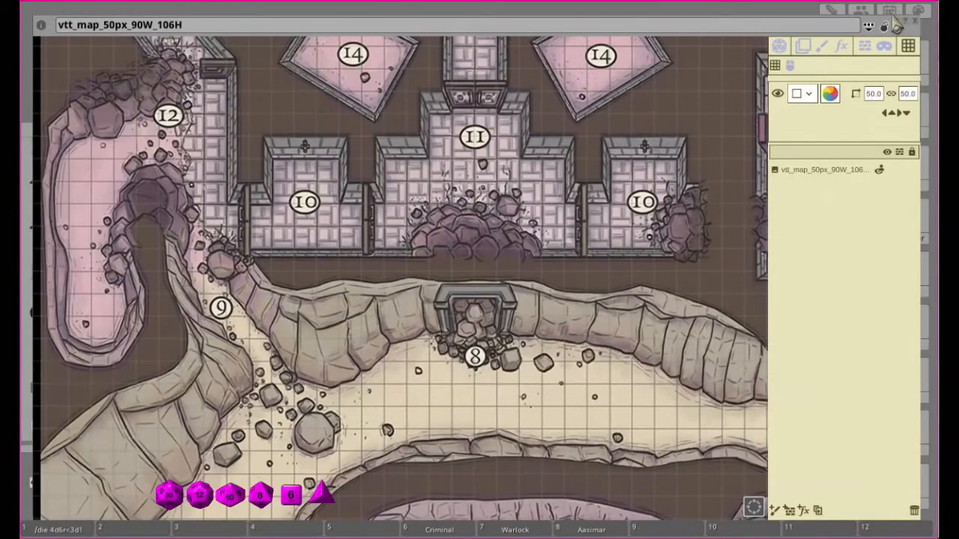
click(914, 27)
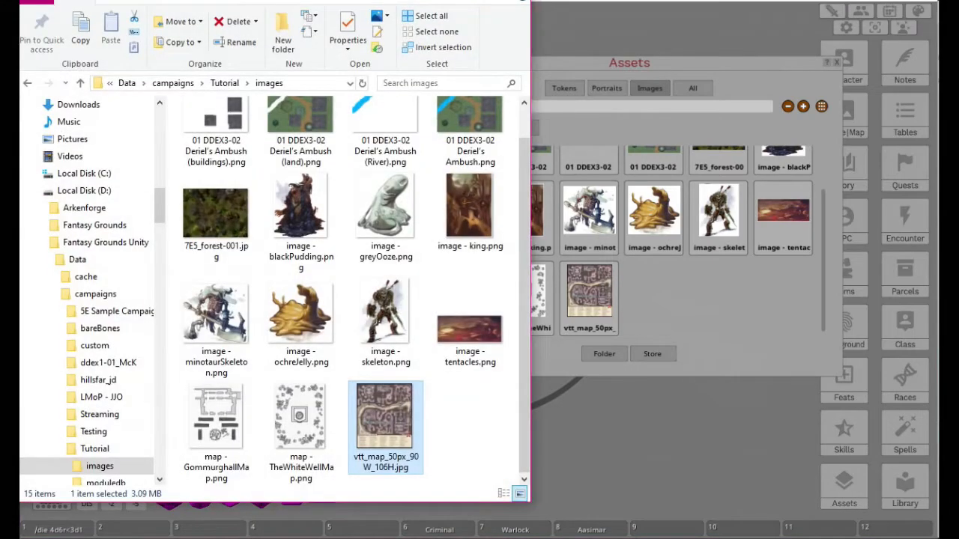
- Move vtt_map.jpg from the Desktop into the Tutorial images folder in File Explorer, and dismiss both windows
key(alt+Tab)
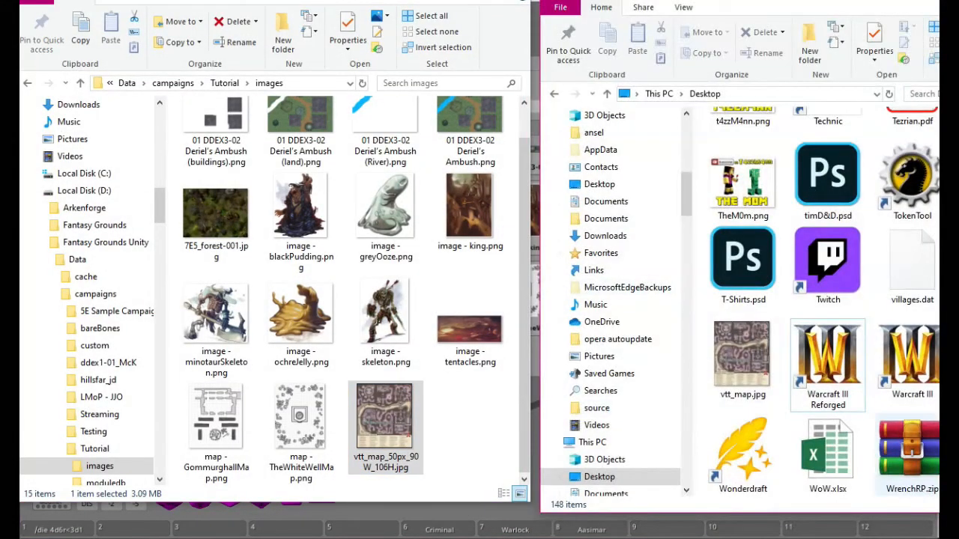
drag(755, 357, 472, 427)
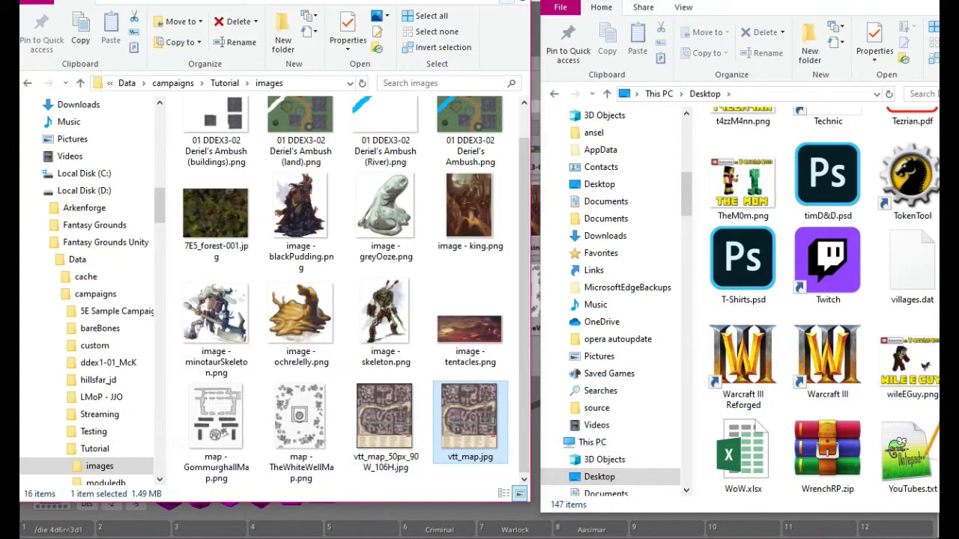
click(444, 1)
click(927, 1)
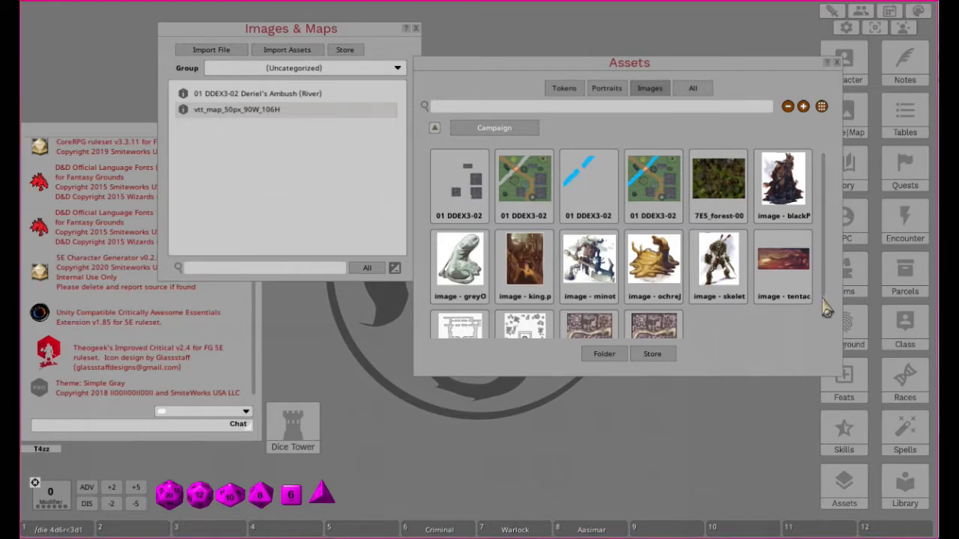
- Add the vtt_map.jpg campaign asset to the Images & Maps list and display the map's sandy passage up close
scroll(826, 296, down, 1)
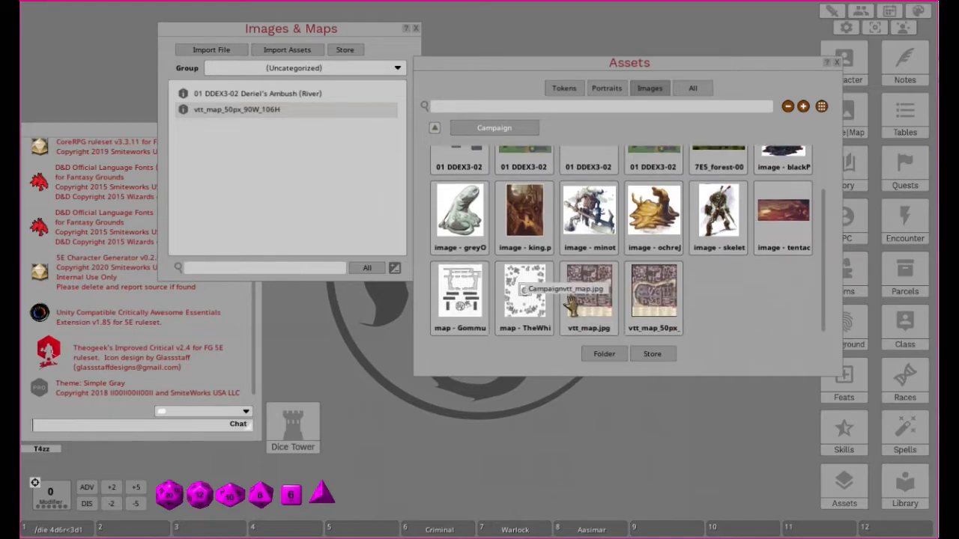
drag(589, 300, 269, 213)
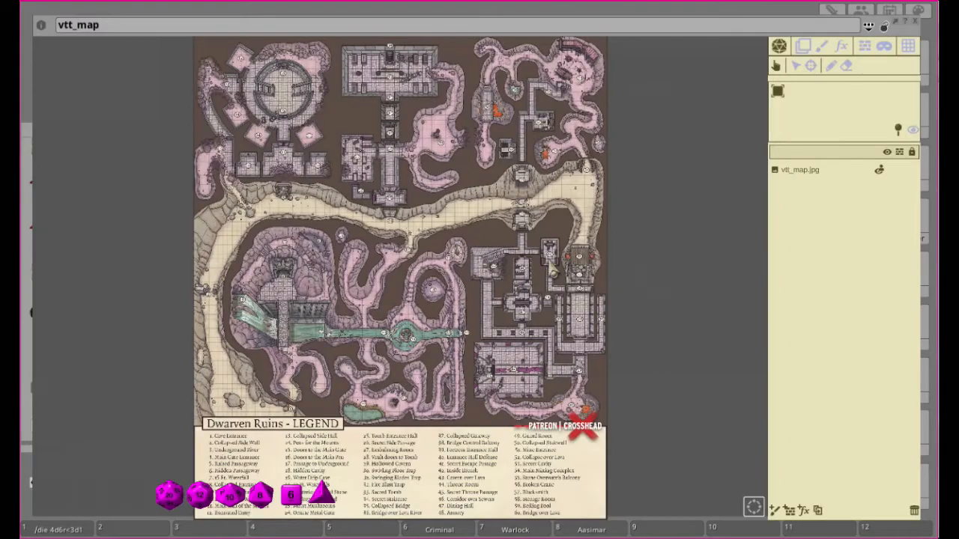
scroll(390, 227, up, 10)
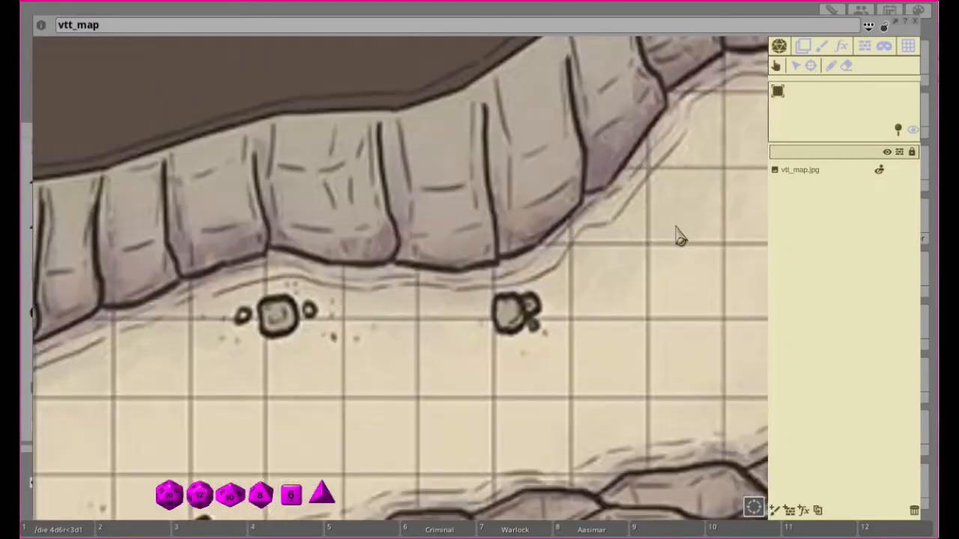
drag(659, 244, 367, 150)
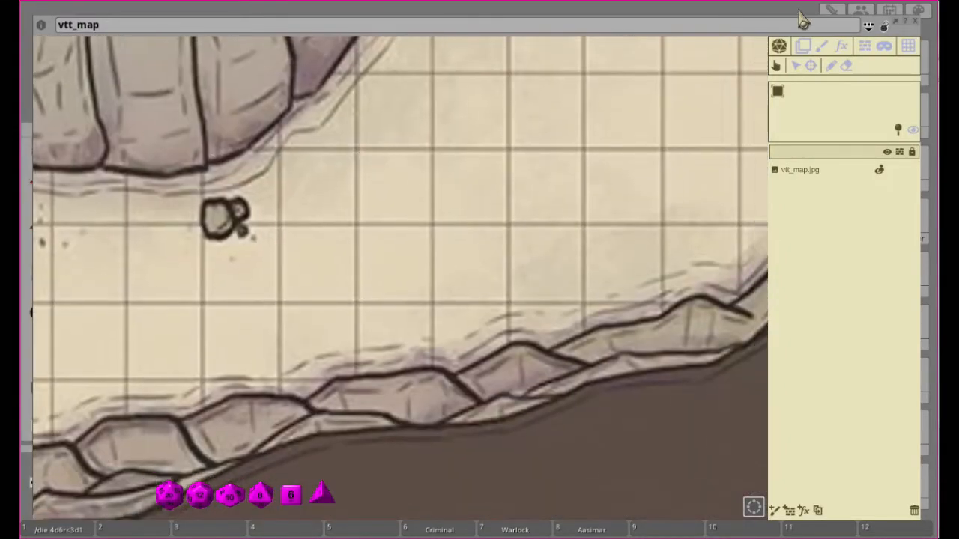
- Show the grid on vtt_map and draw a 14-pixel grid square from a printed line intersection in the sandy passage
click(906, 48)
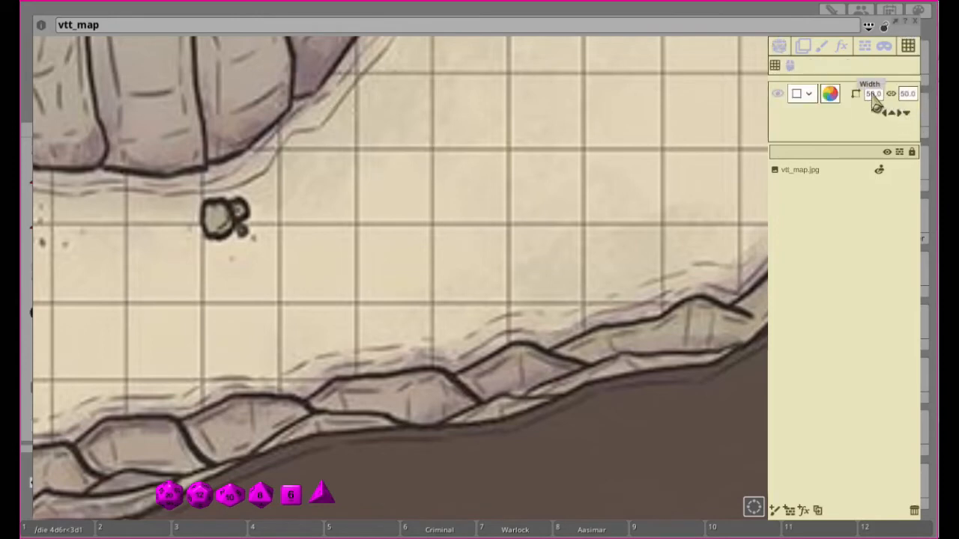
click(778, 96)
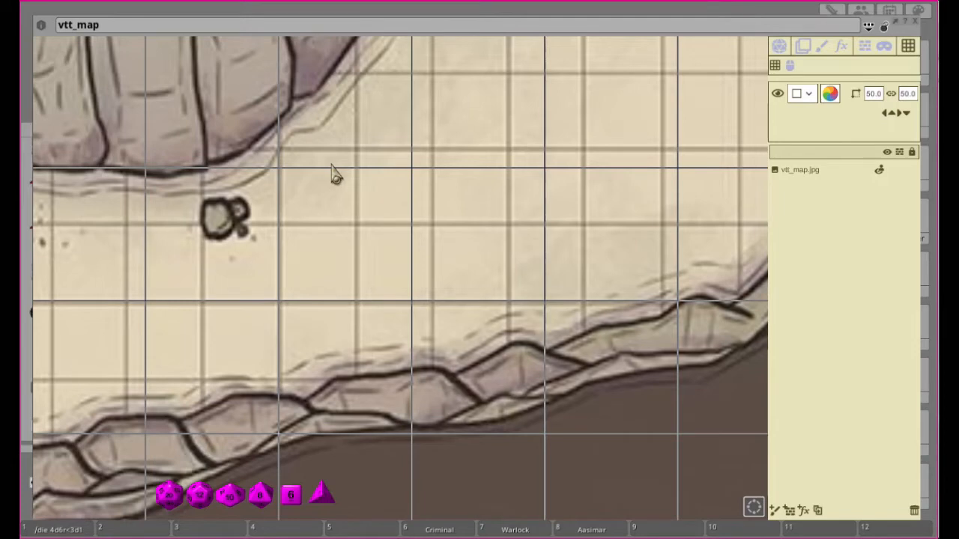
click(790, 67)
drag(356, 151, 391, 188)
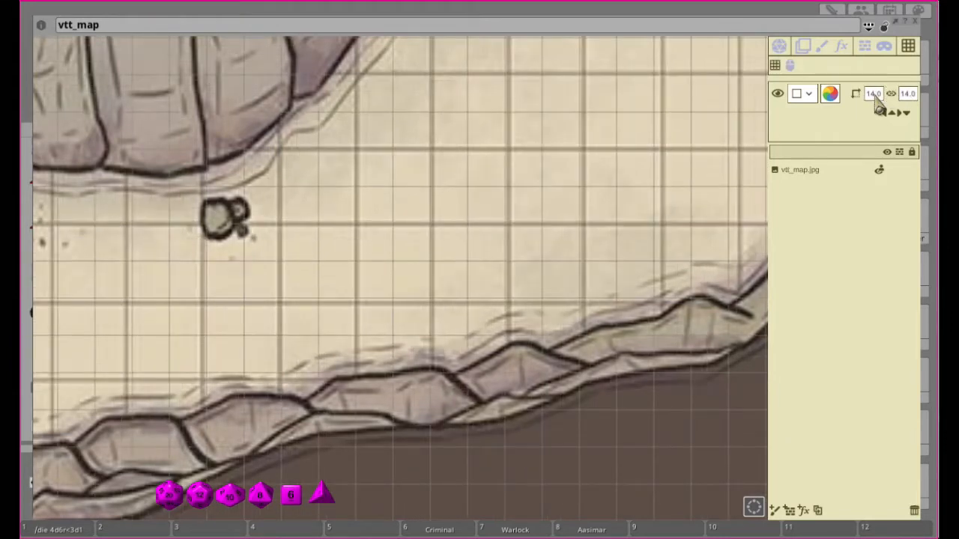
- Set the vtt_map grid's width and height to 50 pixels
text(50)
key(Tab)
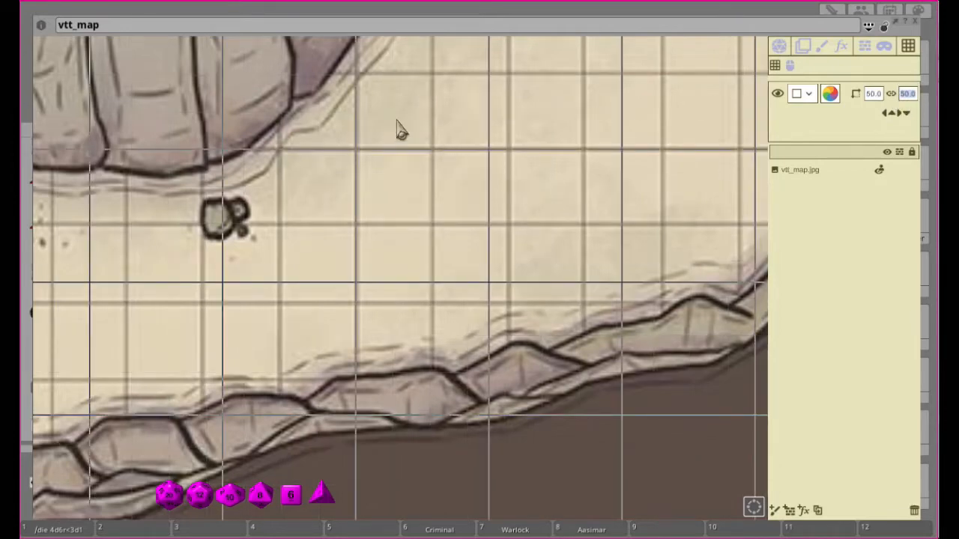
scroll(530, 210, up, 5)
scroll(549, 215, down, 4)
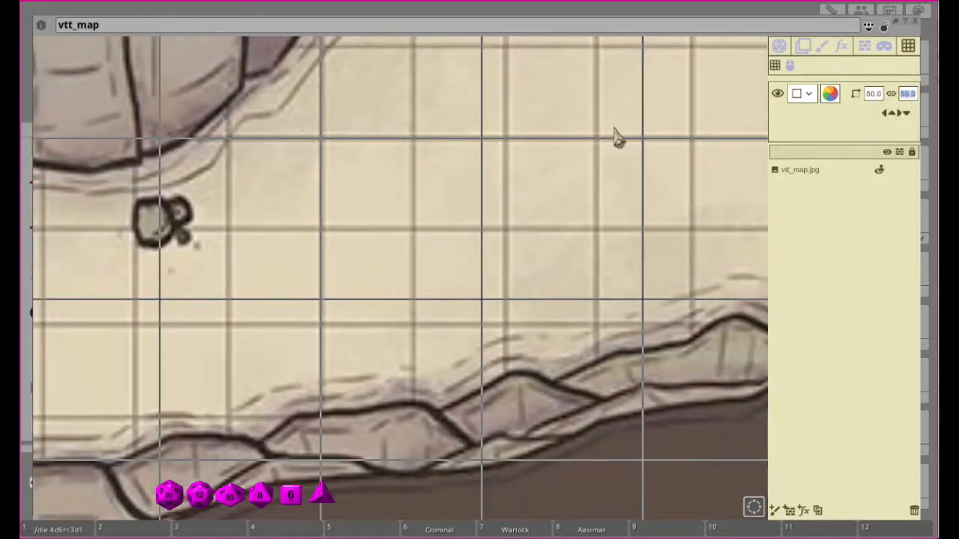
- Redraw the grid square at 14 pixels, ending near a printed line intersection in the sandy passage
click(791, 68)
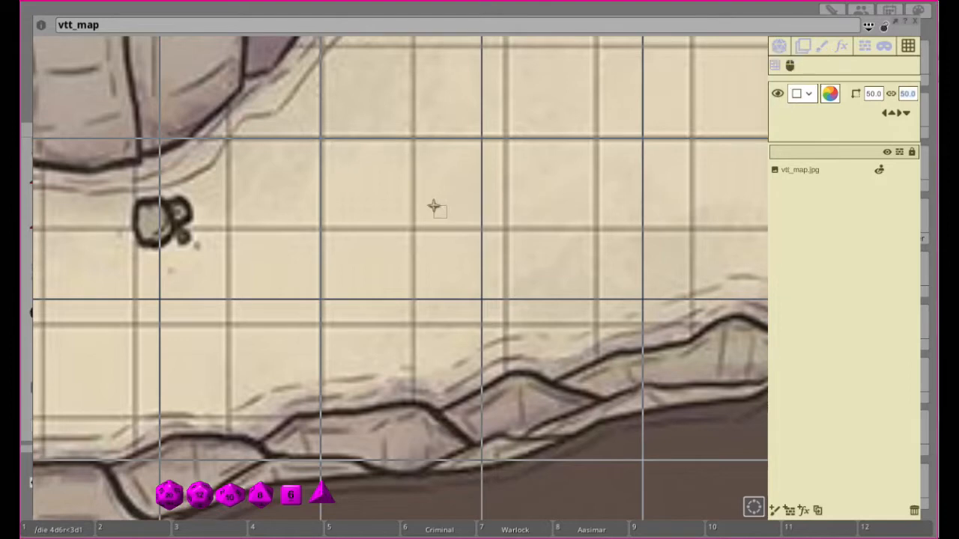
drag(373, 178, 417, 223)
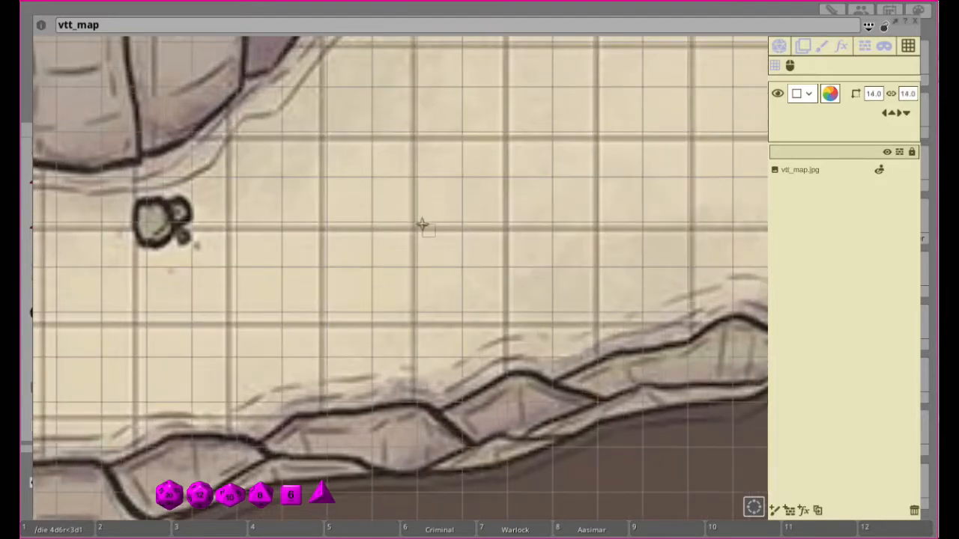
drag(422, 224, 422, 223)
- Delete the vtt_map.jpg layer from the map and set the grid's width and height to 50 pixels
click(799, 176)
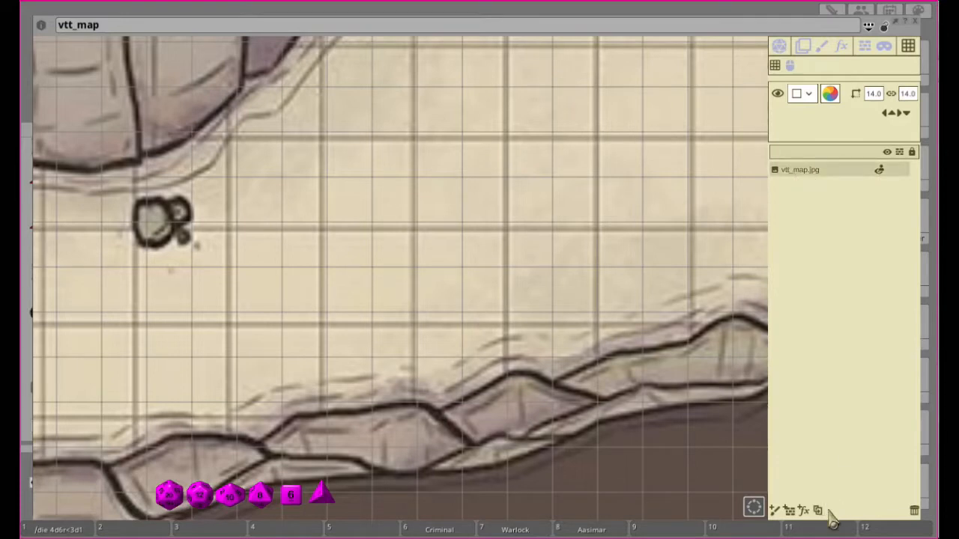
click(915, 512)
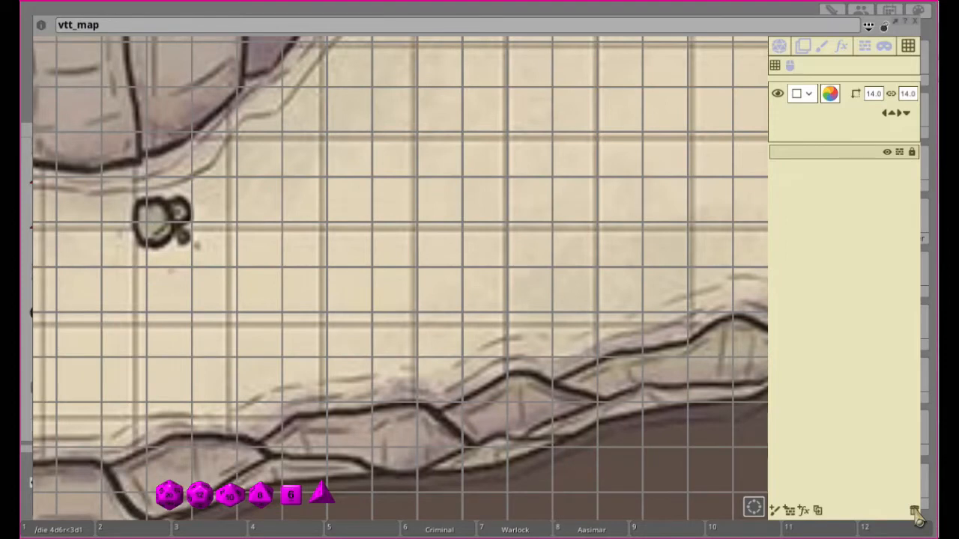
click(910, 95)
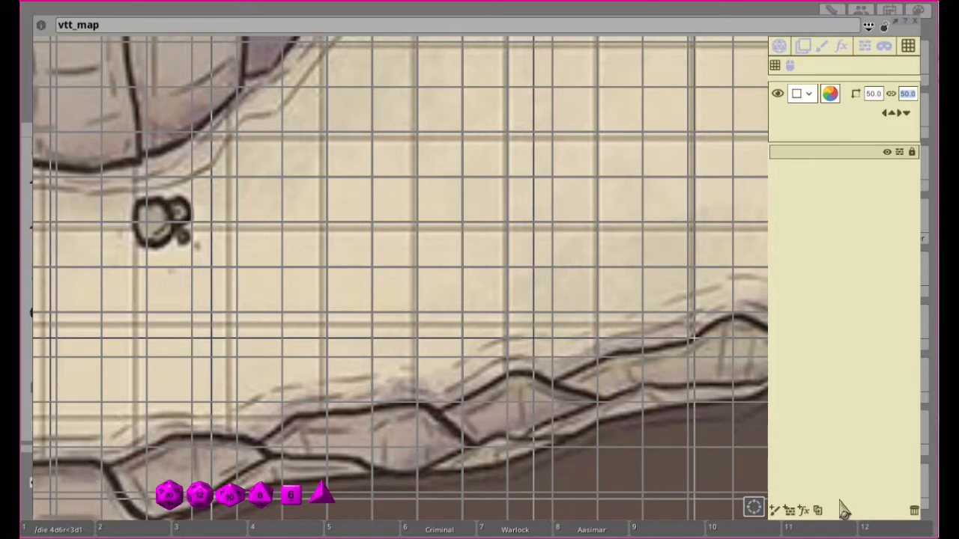
- Switch off the grid's visibility on vtt_map and activate drawing the grid with the mouse
click(779, 97)
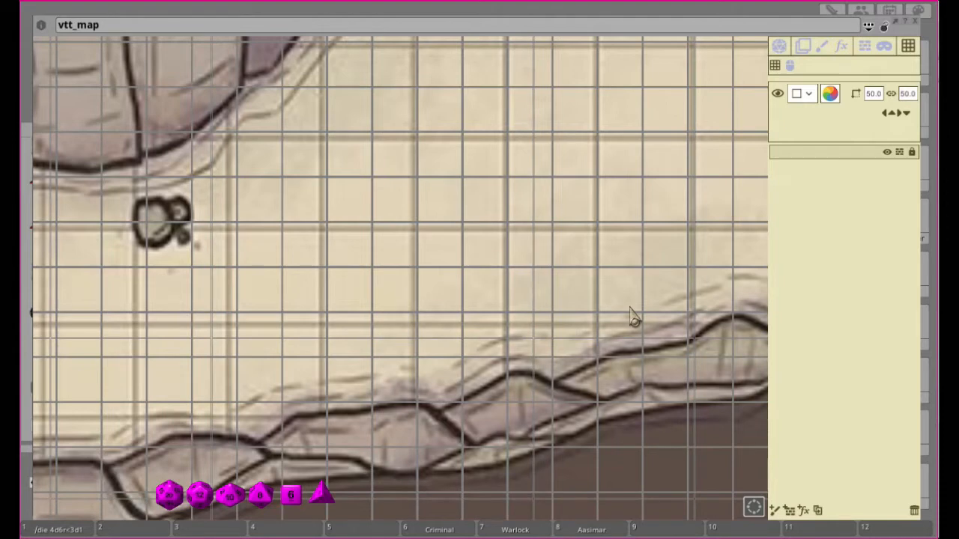
right_click(569, 244)
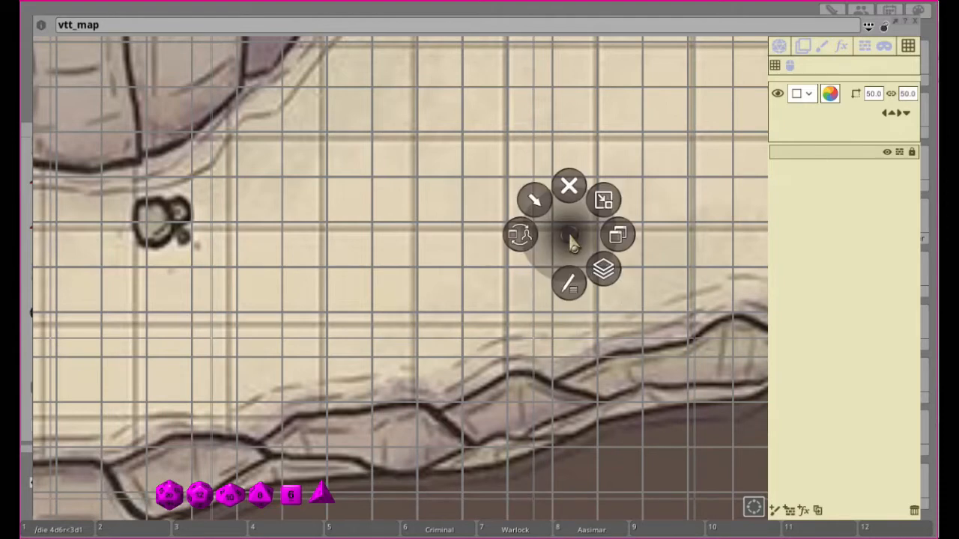
click(607, 268)
click(609, 325)
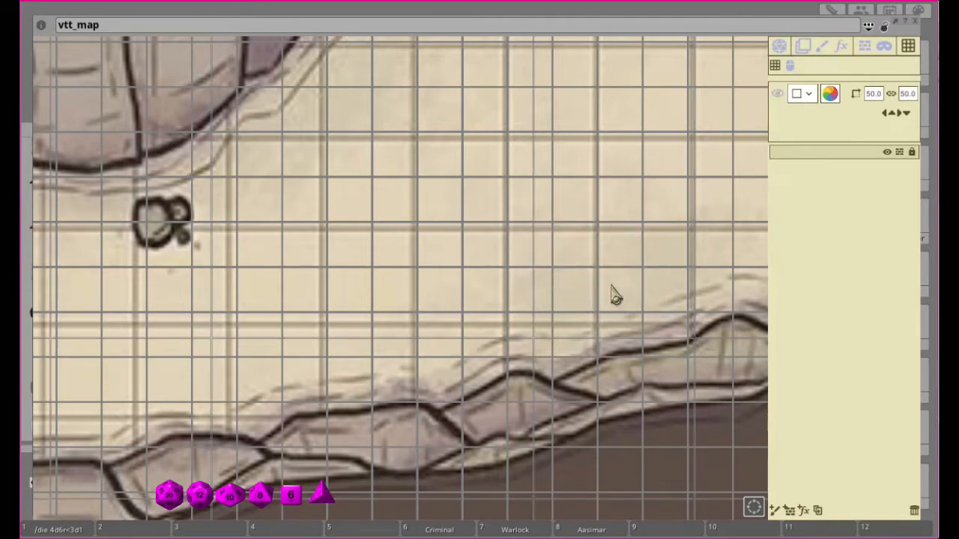
right_click(574, 234)
click(610, 271)
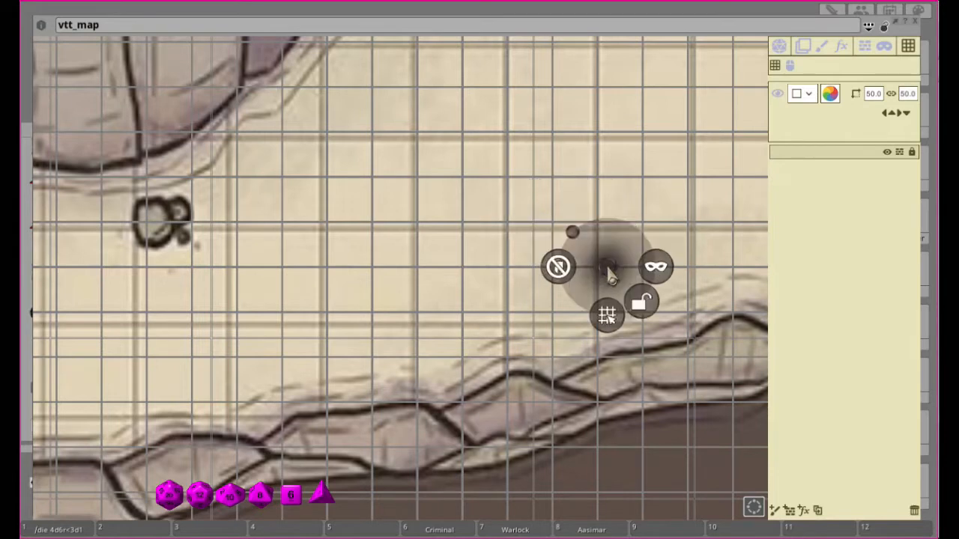
click(607, 316)
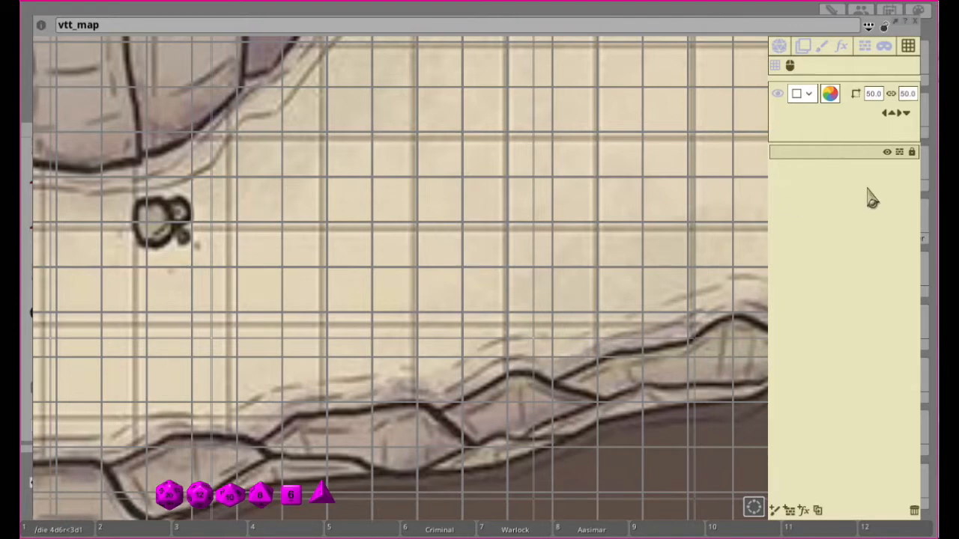
- Close vtt_map, reopen it from the Images & Maps list to check its contents, and close it again
click(920, 26)
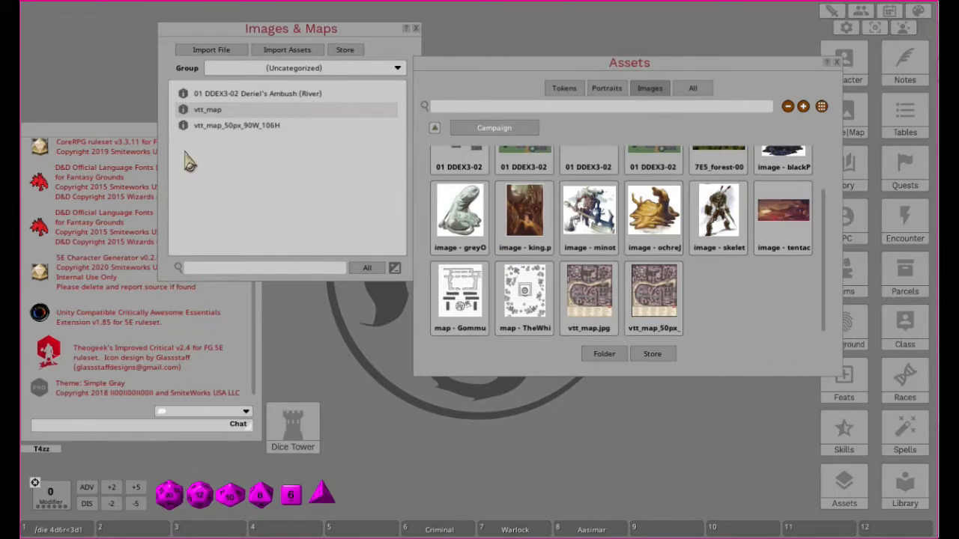
click(183, 111)
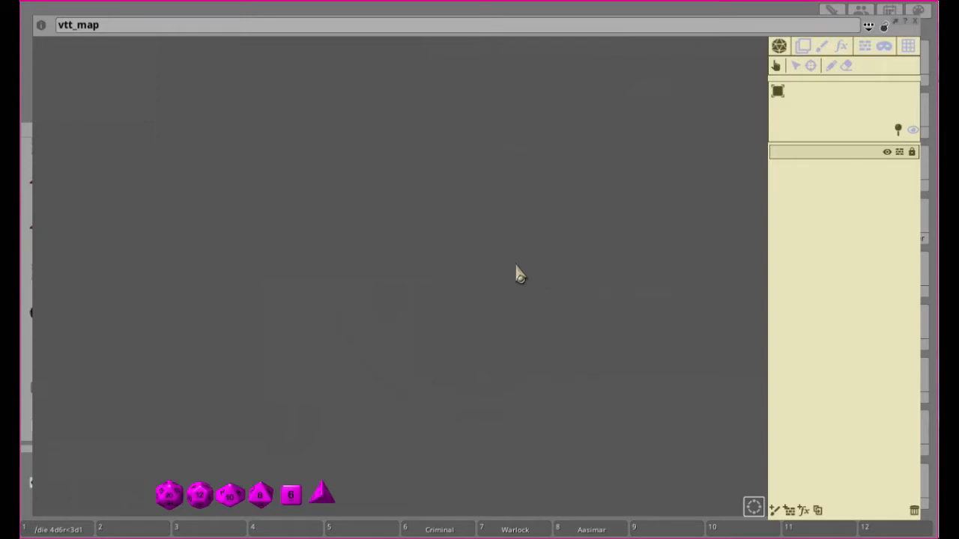
click(915, 23)
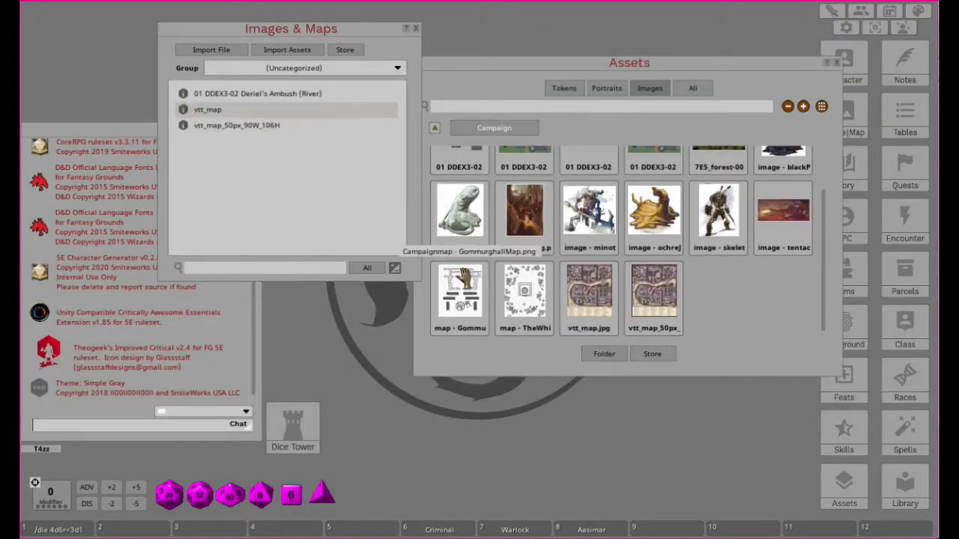
- Delete the existing vtt_map entry from Images & Maps and recreate it from the vtt_map.jpg asset
click(395, 269)
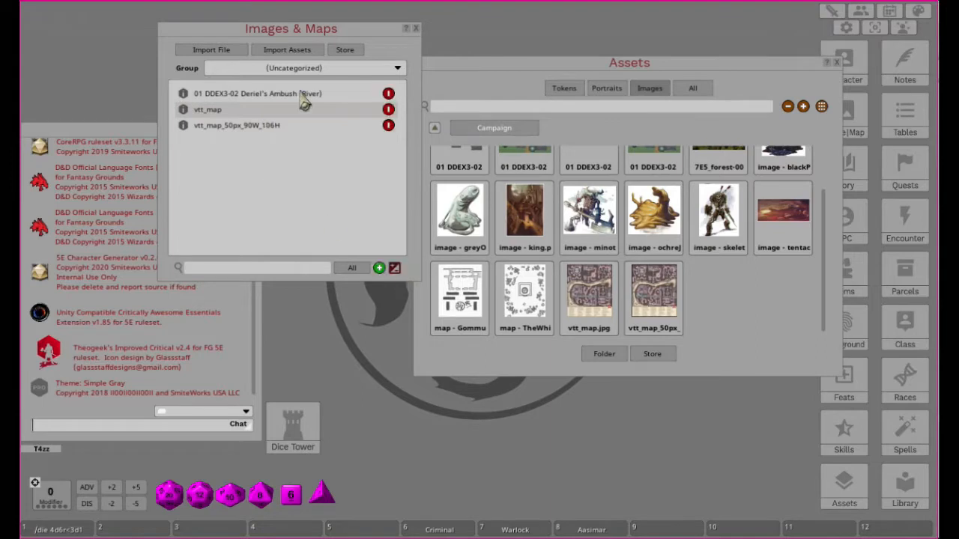
click(388, 110)
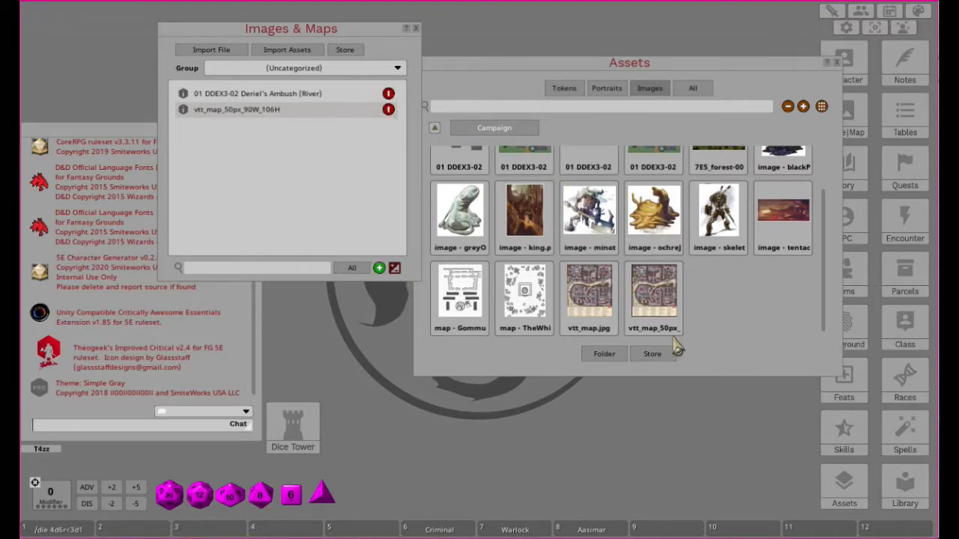
click(724, 311)
drag(571, 303, 303, 221)
- Show the grid on the new vtt_map and set its width and height to 25 pixels
scroll(576, 223, up, 10)
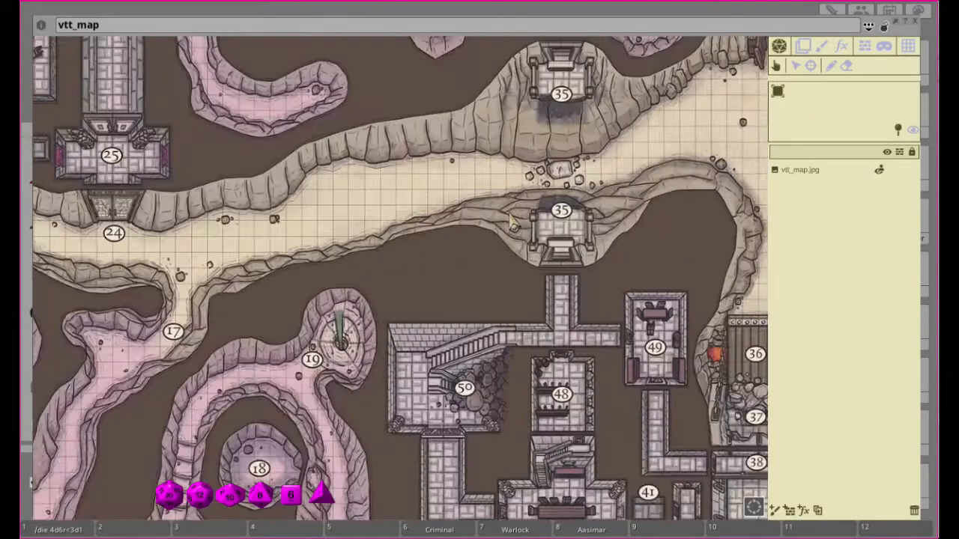
scroll(388, 227, up, 2)
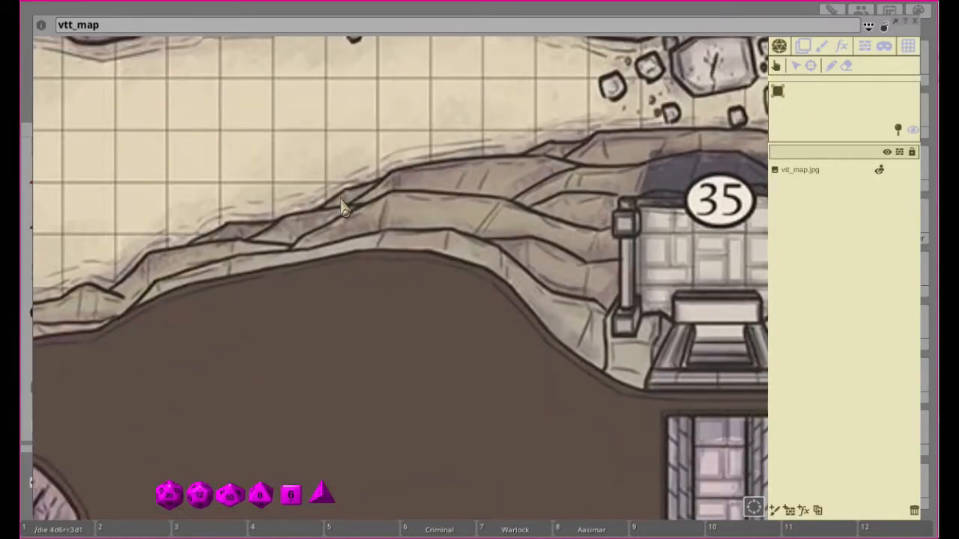
right_click(349, 199)
click(349, 199)
drag(318, 154, 509, 268)
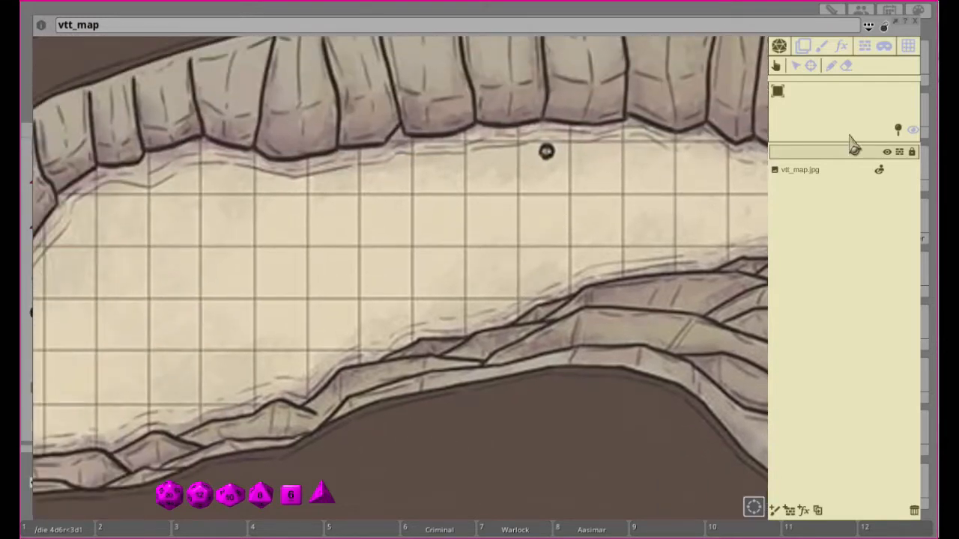
click(908, 46)
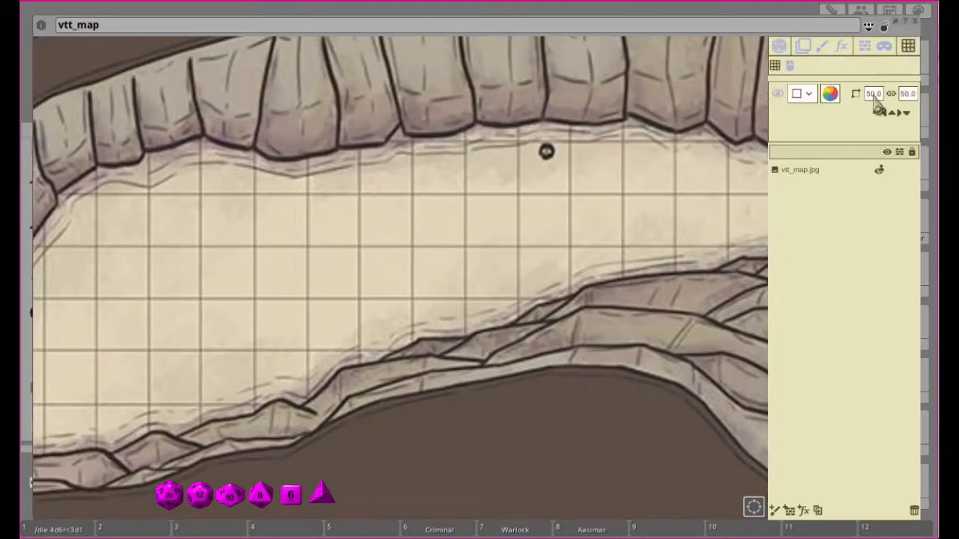
click(777, 95)
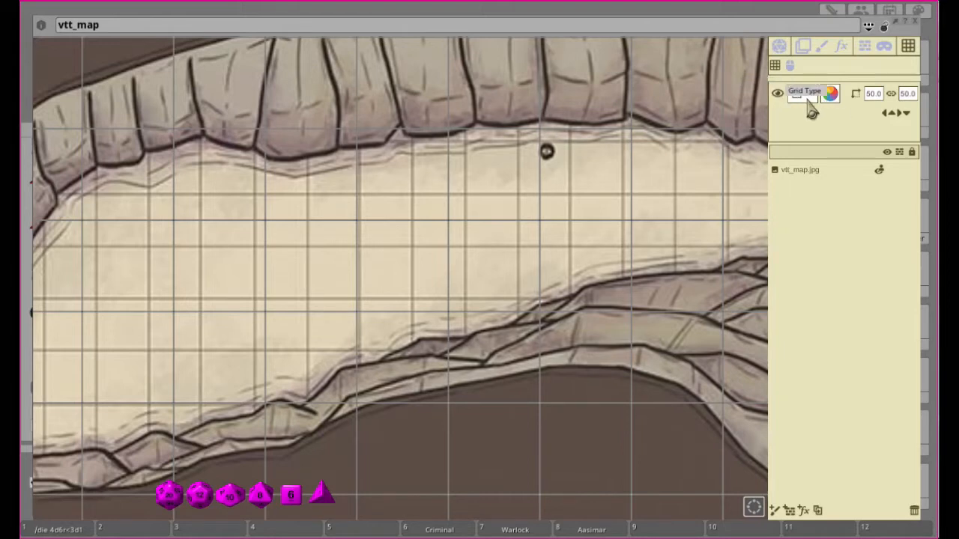
click(873, 95)
text(25)
click(907, 95)
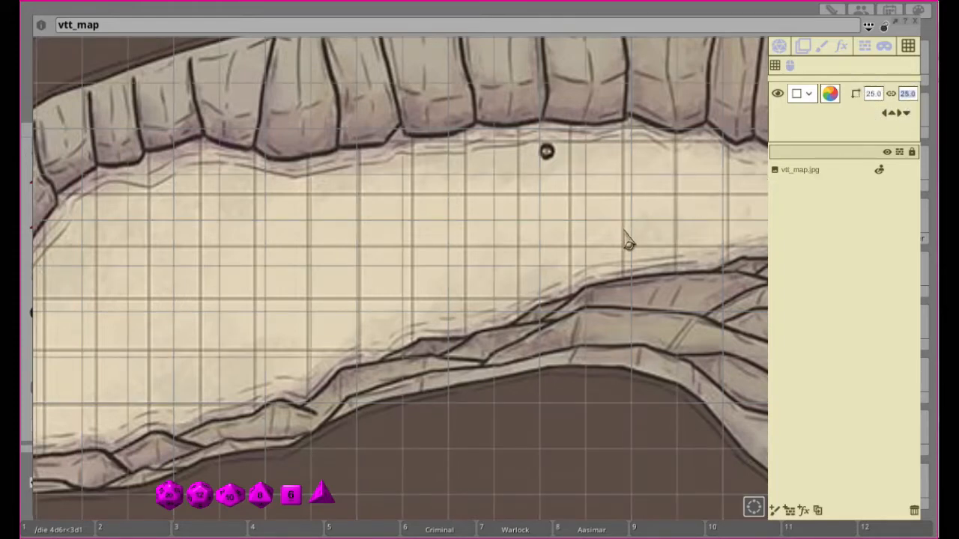
- Nudge the grid up about 14 steps toward the printed horizontal lines in the sandy passage
click(893, 116)
click(893, 117)
click(892, 117)
click(892, 116)
click(892, 117)
click(893, 117)
click(893, 117)
click(892, 117)
click(893, 117)
click(892, 117)
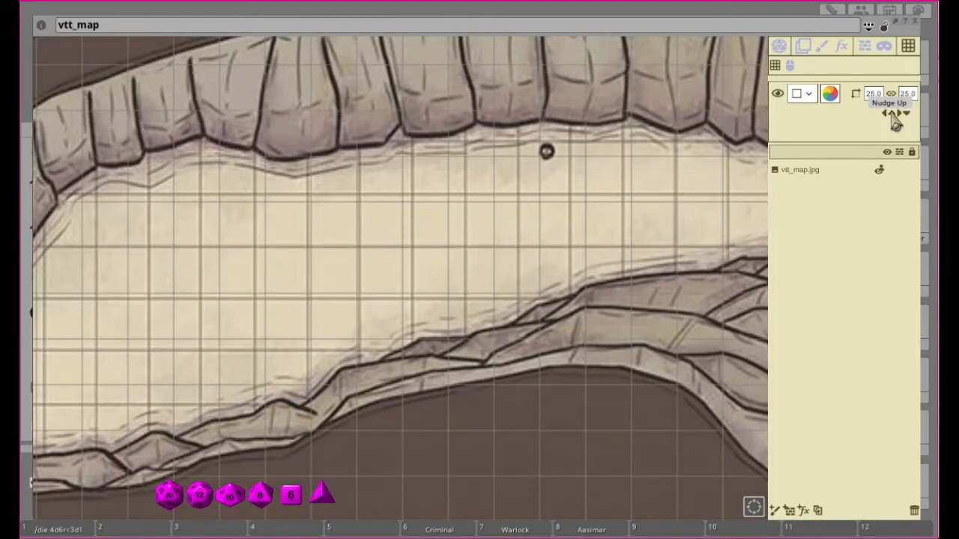
click(893, 117)
click(893, 117)
click(893, 117)
click(893, 117)
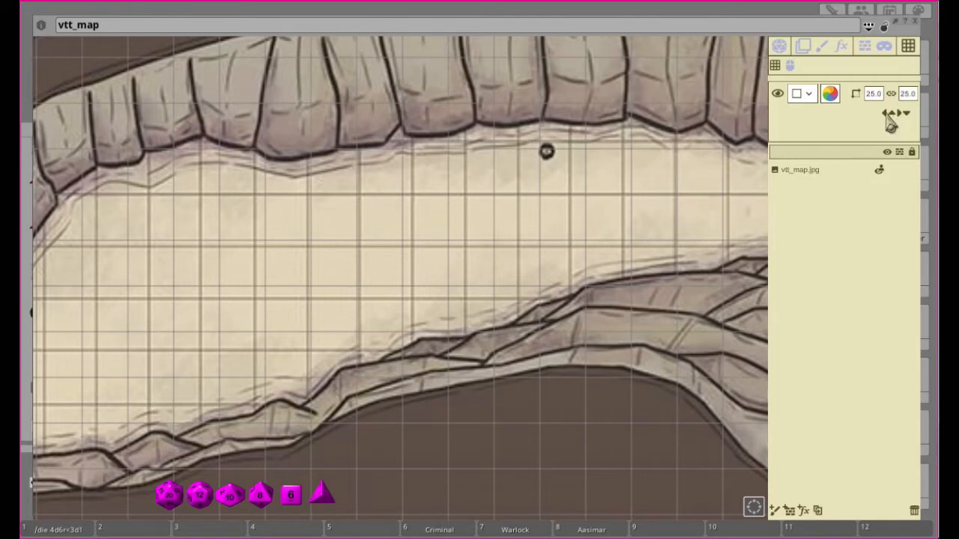
- Nudge the grid left about 10 steps toward the printed vertical lines, with one small correction back to the right
click(887, 114)
click(887, 114)
click(887, 114)
click(886, 114)
click(887, 113)
click(886, 114)
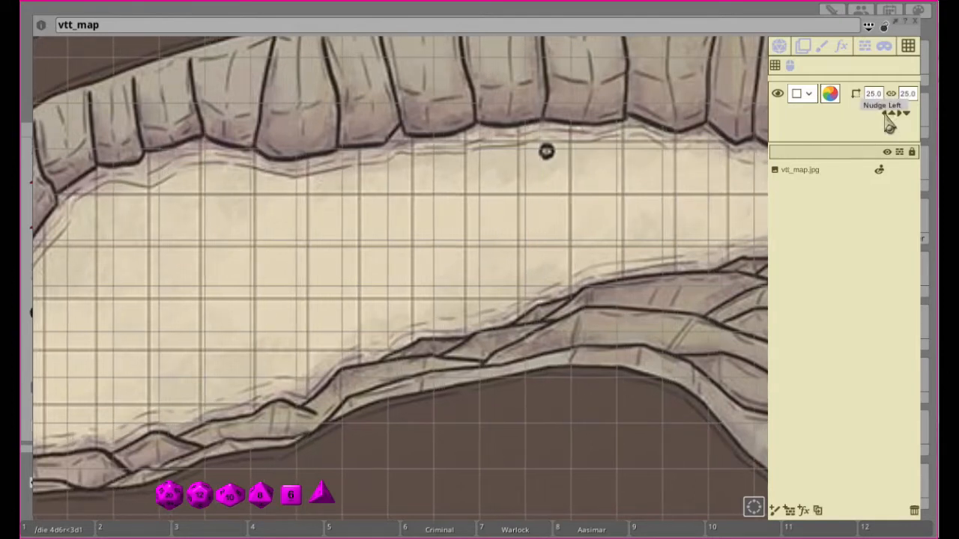
click(887, 114)
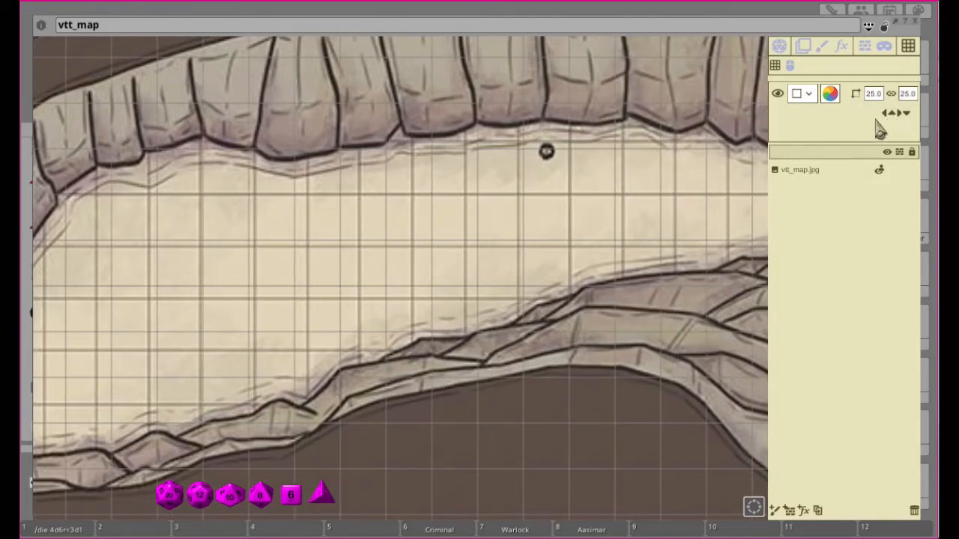
click(886, 114)
click(887, 114)
click(887, 114)
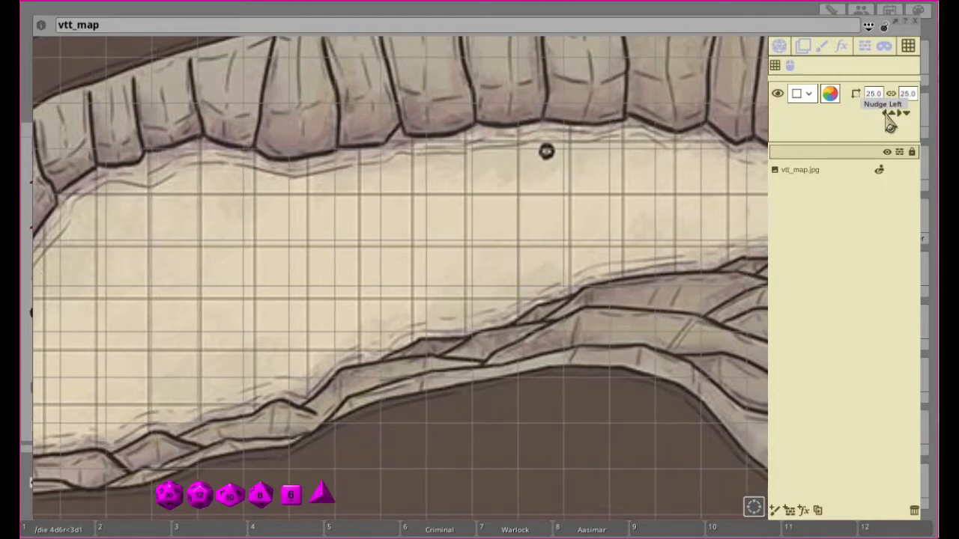
click(900, 113)
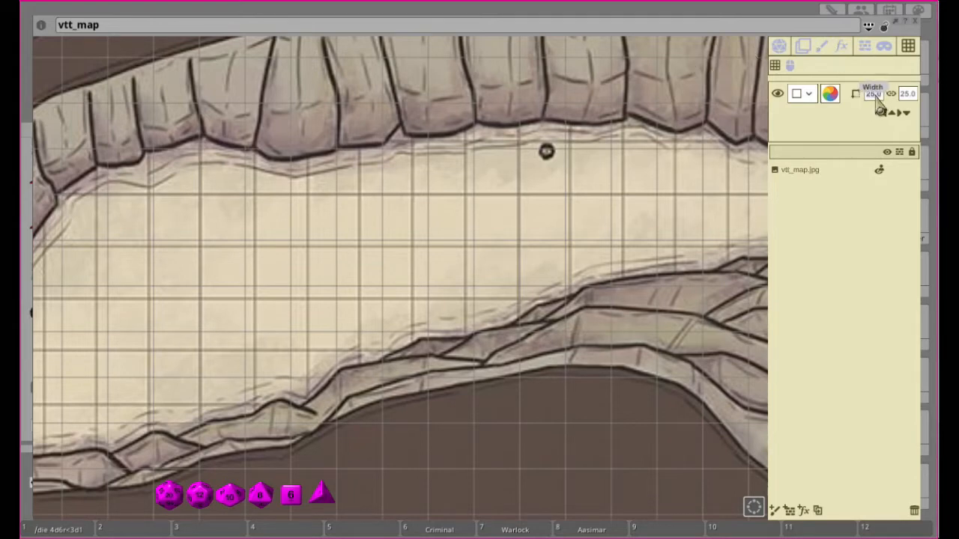
- Set the grid's width and height to 27 pixels and nudge the grid about five steps to the right
text(27)
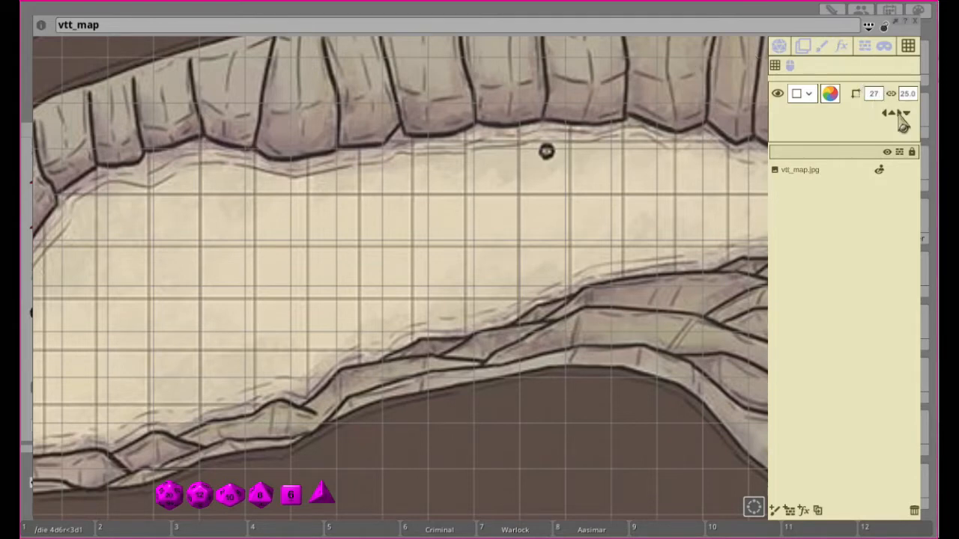
key(Tab)
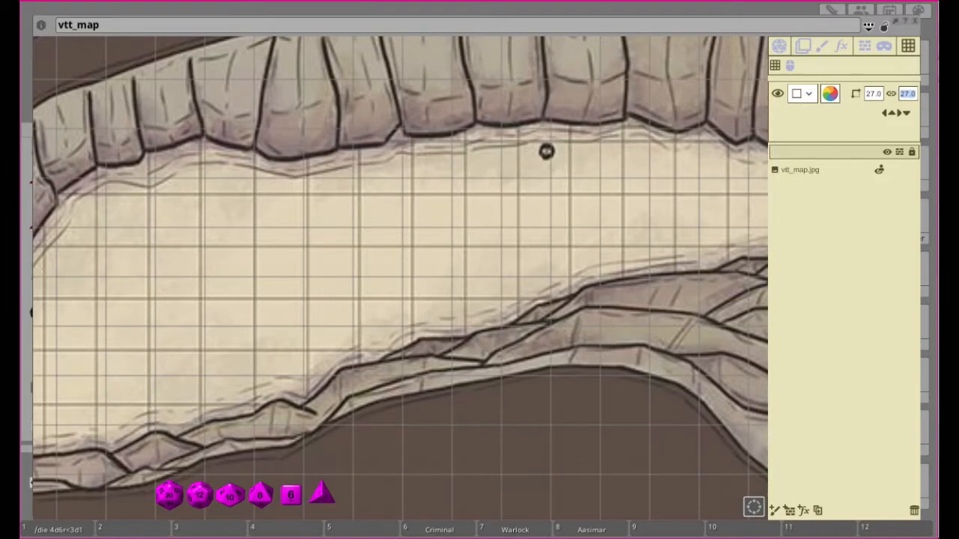
click(899, 114)
click(899, 114)
click(899, 114)
click(899, 114)
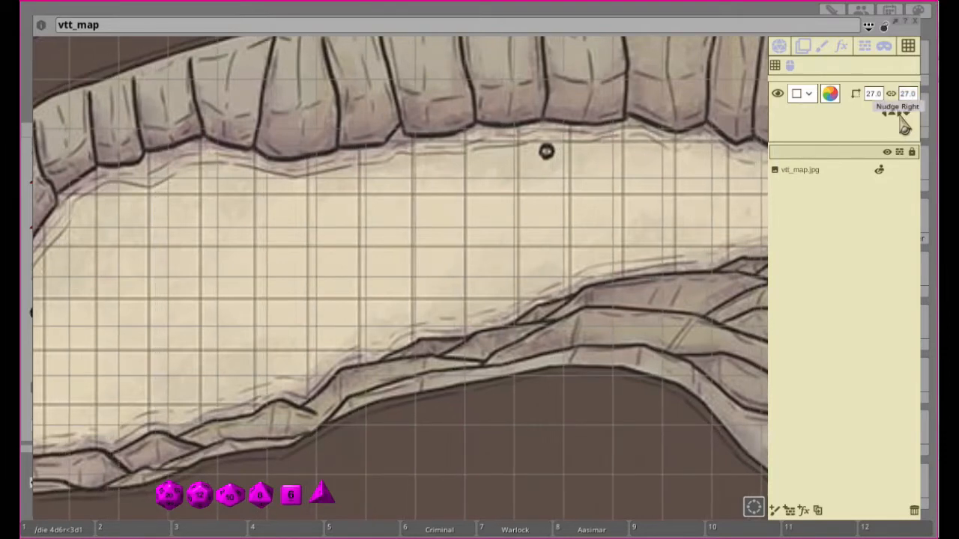
click(900, 116)
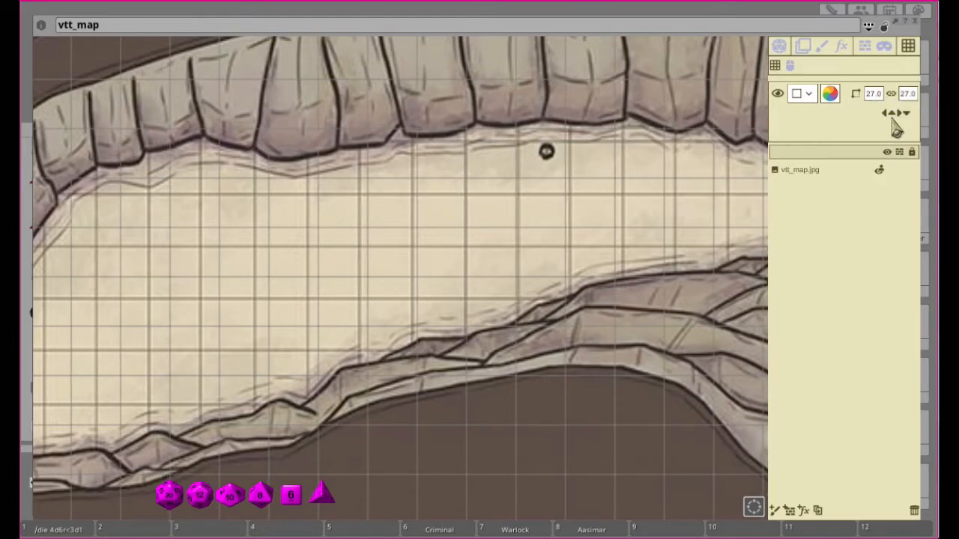
- Nudge the grid down about seven steps toward the printed horizontal lines and close vtt_map
click(906, 113)
click(906, 113)
click(906, 113)
click(906, 113)
click(906, 114)
click(906, 113)
click(906, 113)
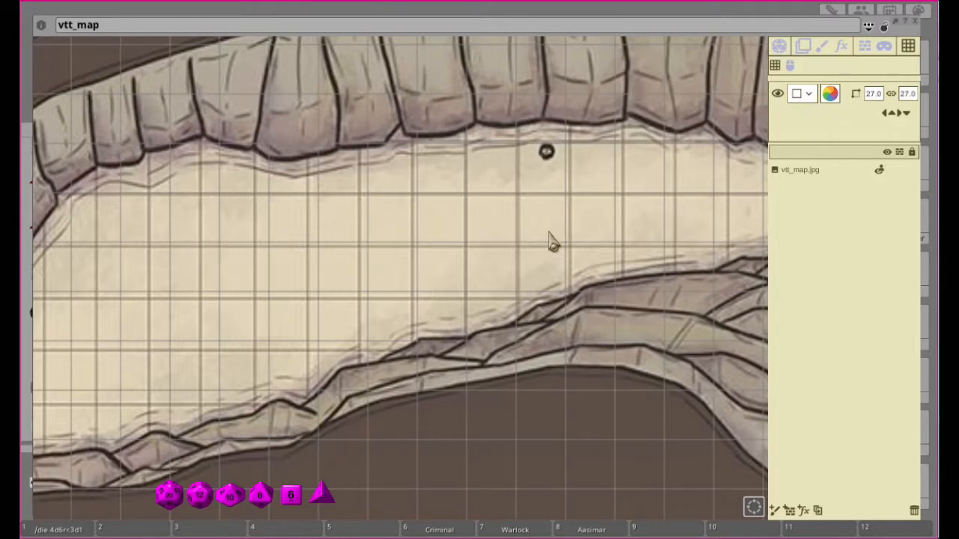
click(921, 30)
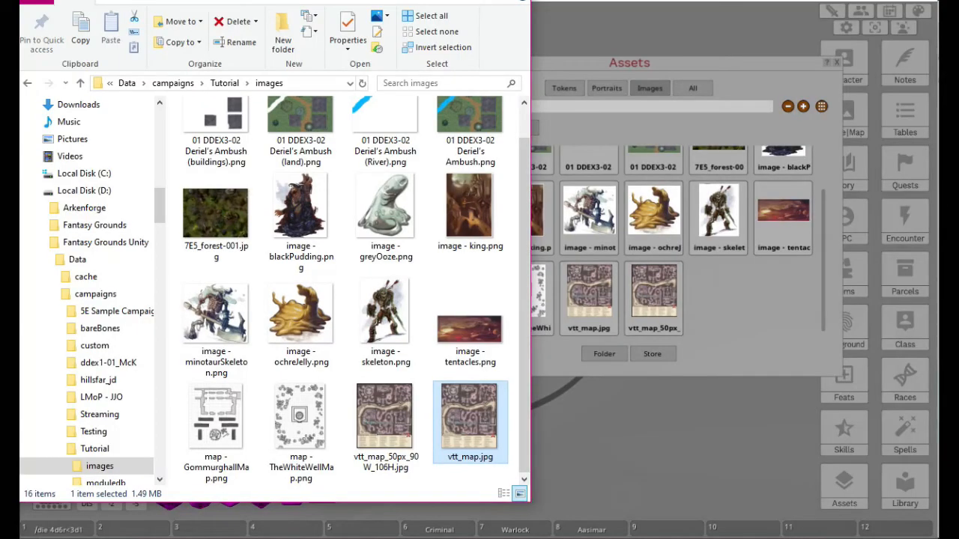
- Switch to File Explorer and copy vtt_map.jpg and vtt_map_50px_90W_106H.jpg from the Tutorial campaign's images folder to the Desktop
key(alt+Tab)
click(501, 525)
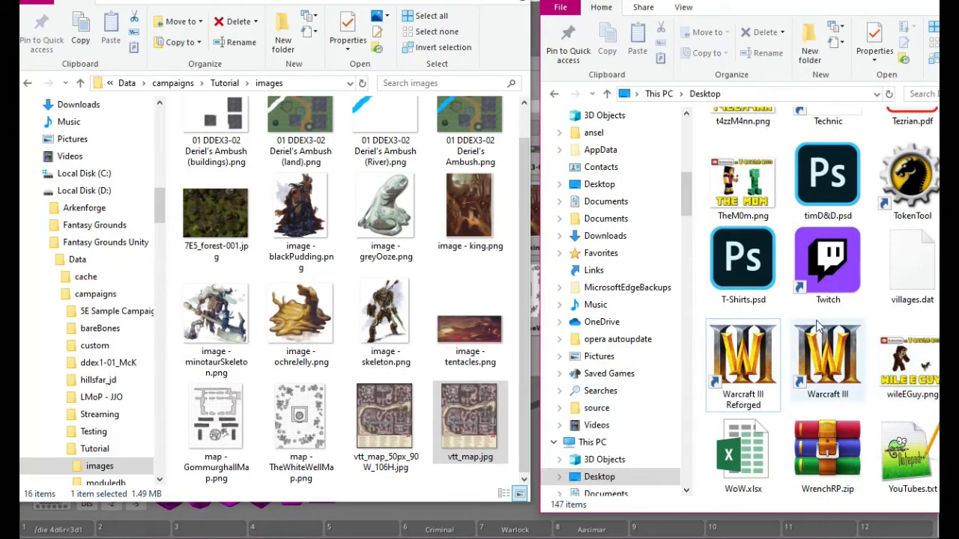
ctrl+click(384, 433)
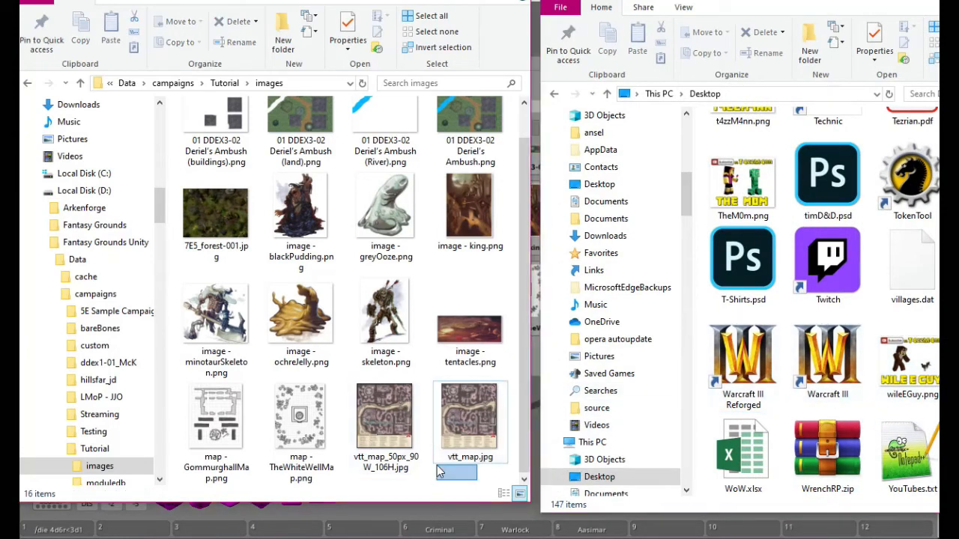
drag(383, 431, 936, 427)
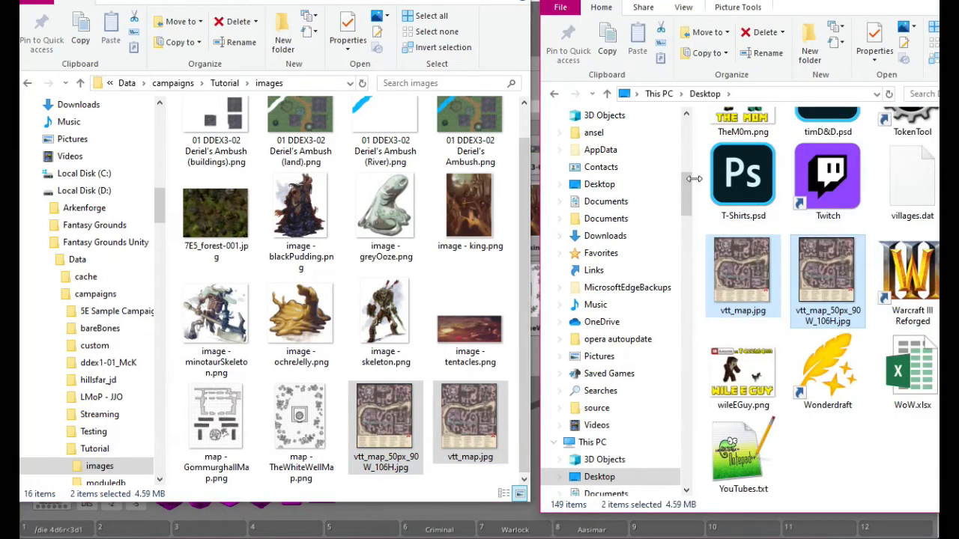
- Place the Desktop's vtt_map.jpg and vtt_map_50px_90W_106H.jpg in Documents\foundryVTT\Data\worlds\testworld\images
scroll(105, 345, down, 8)
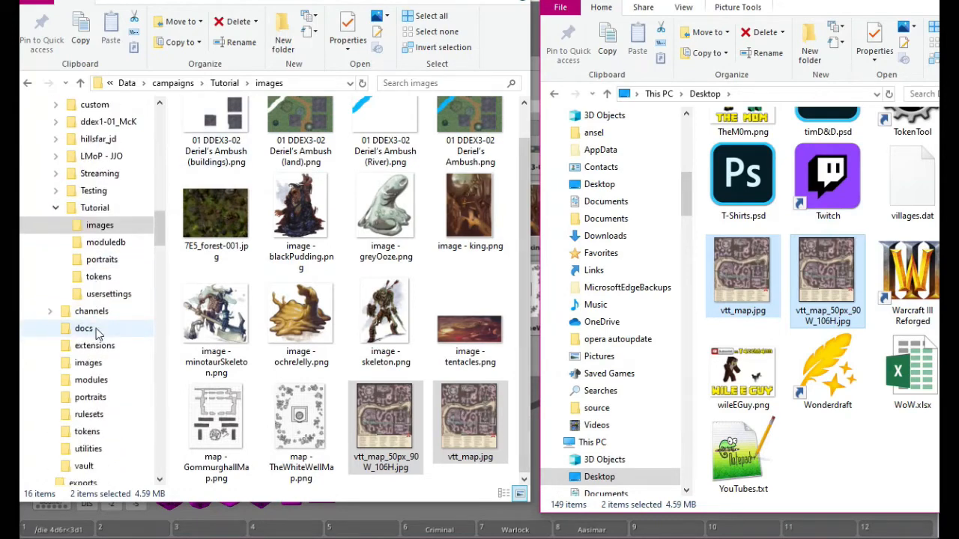
scroll(105, 348, down, 3)
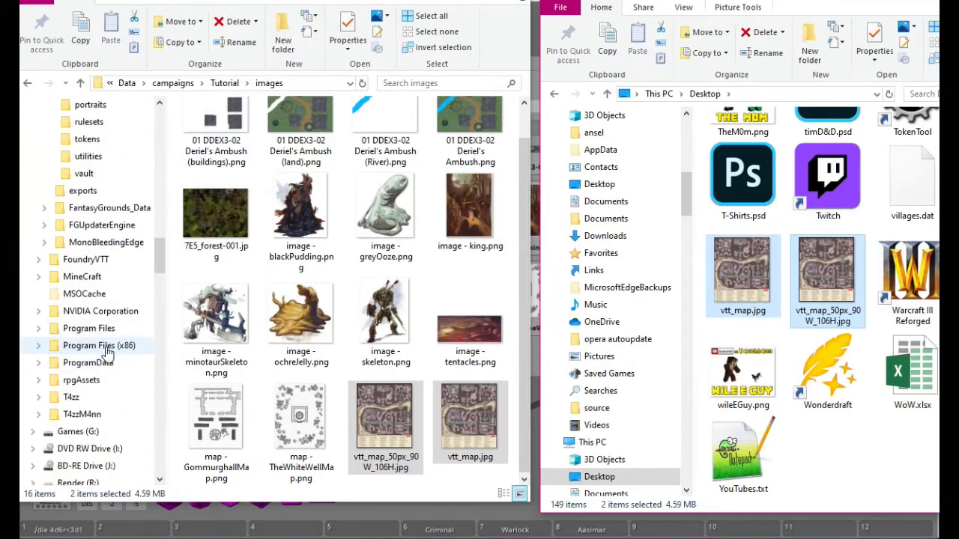
click(40, 400)
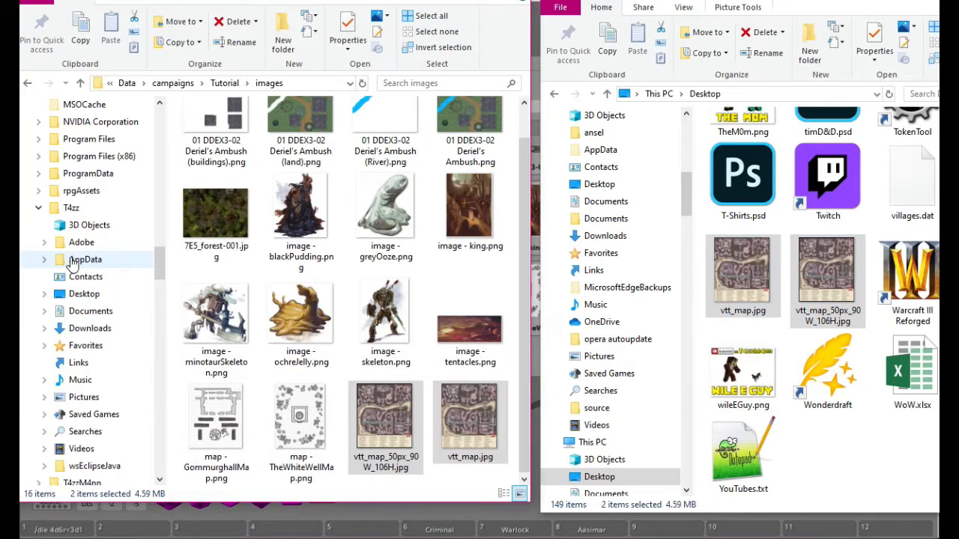
click(44, 312)
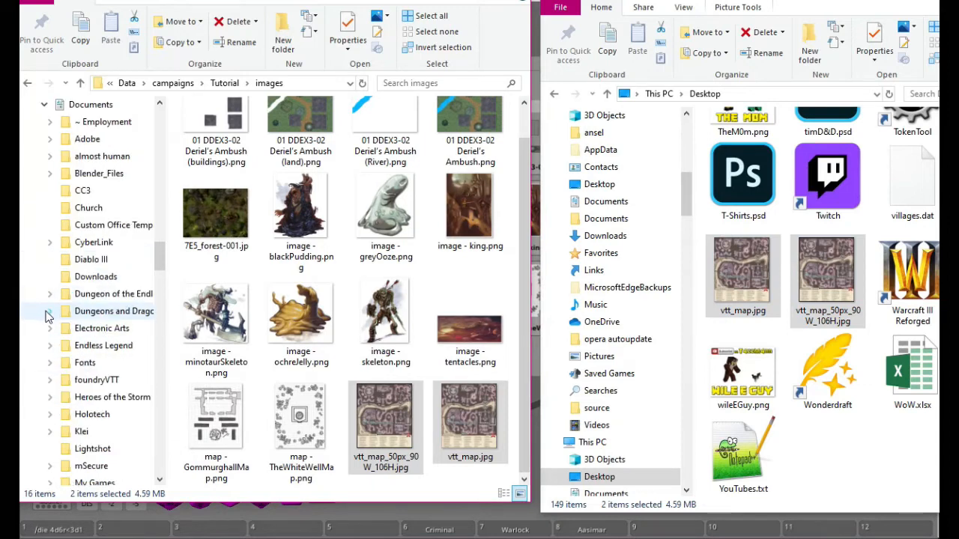
scroll(113, 247, down, 1)
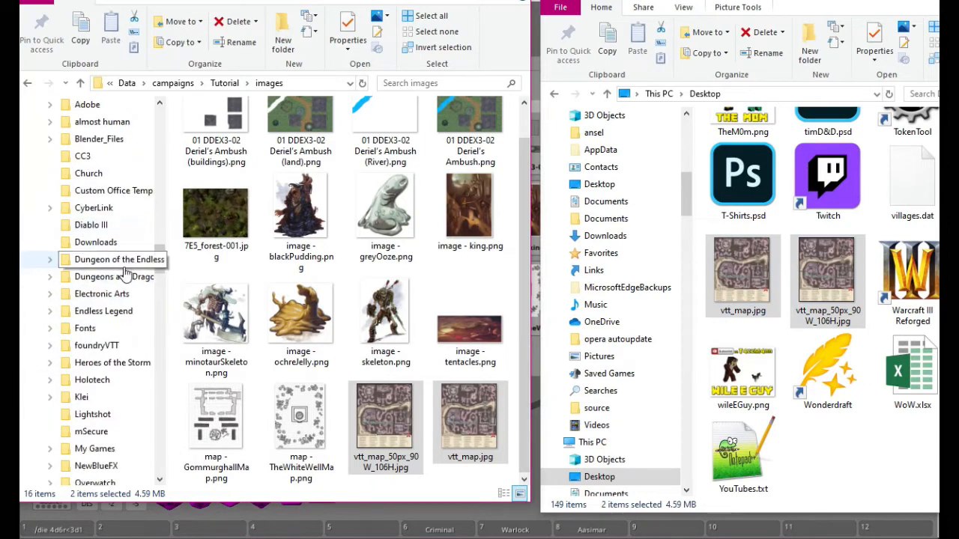
click(98, 349)
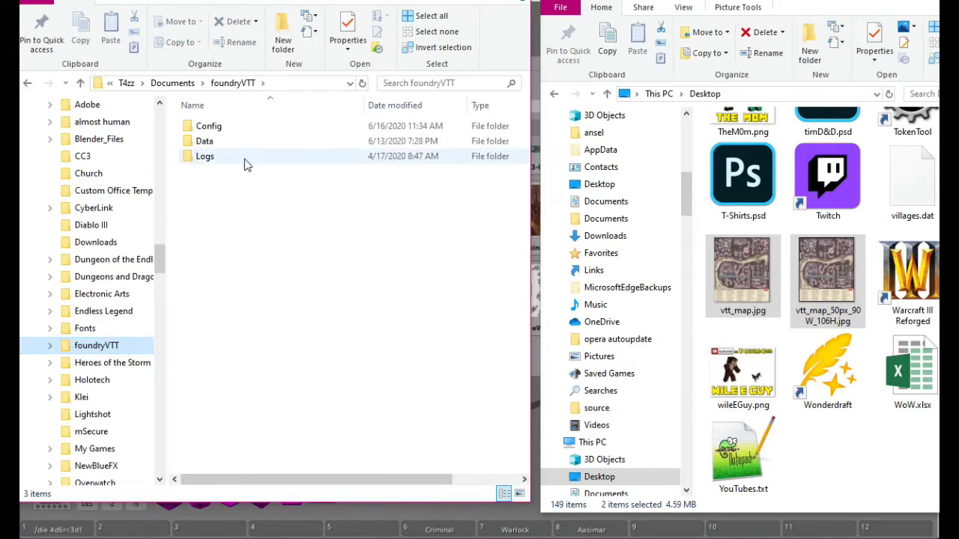
double_click(208, 150)
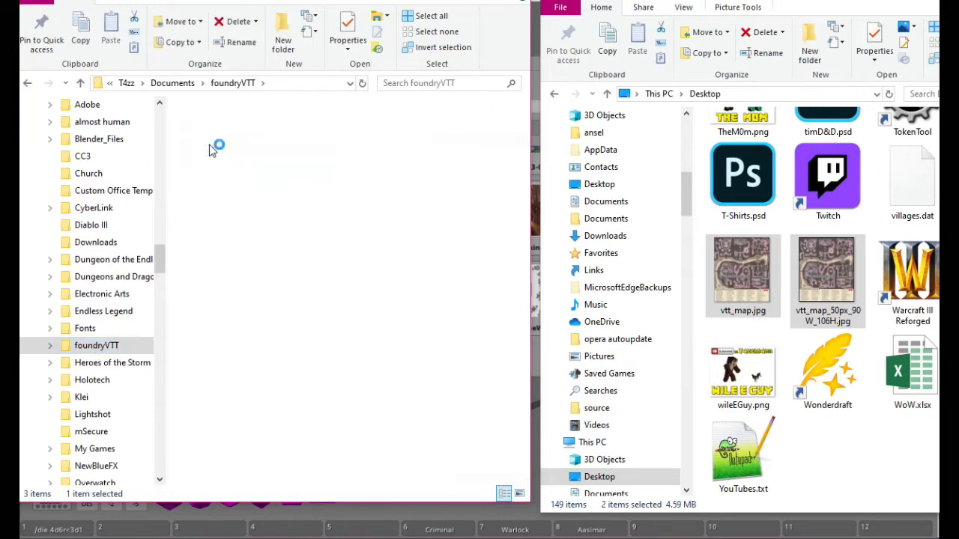
double_click(208, 201)
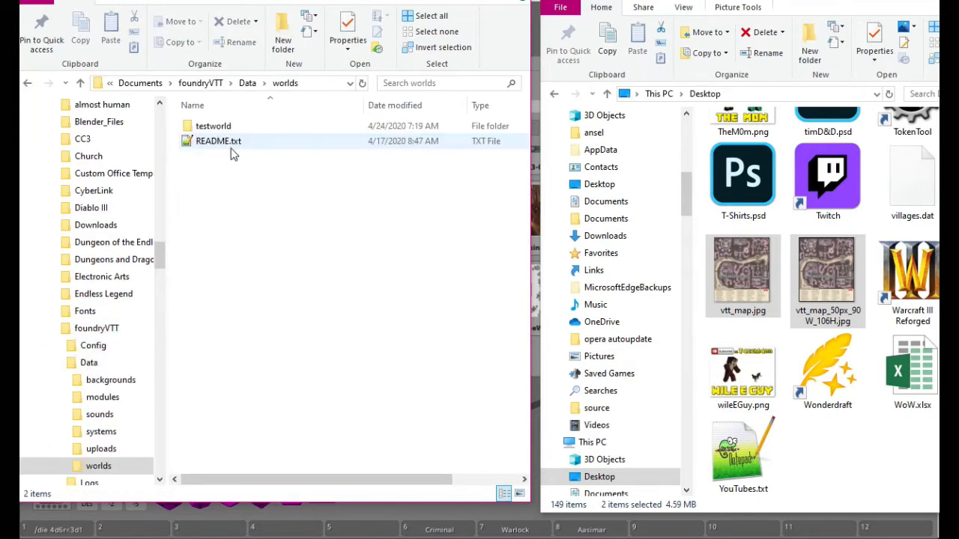
double_click(374, 126)
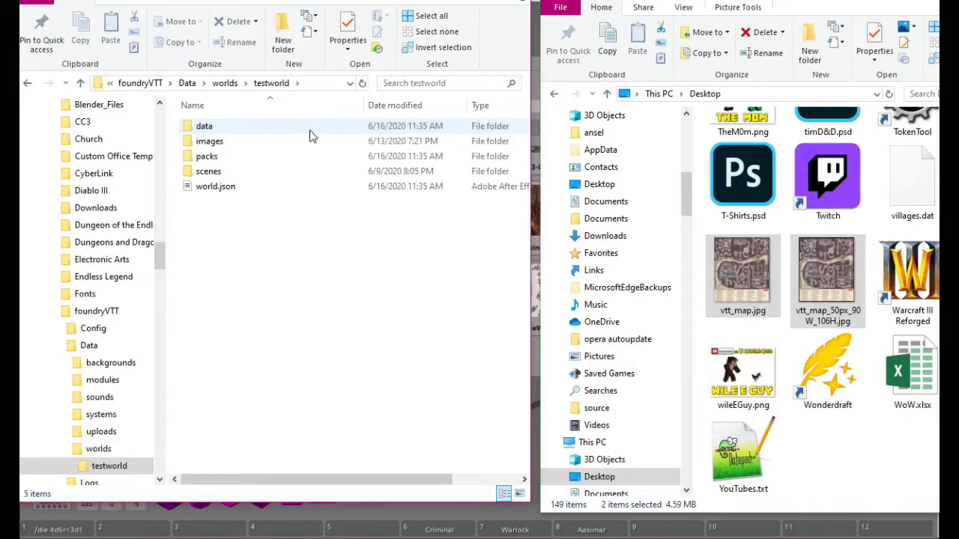
double_click(206, 143)
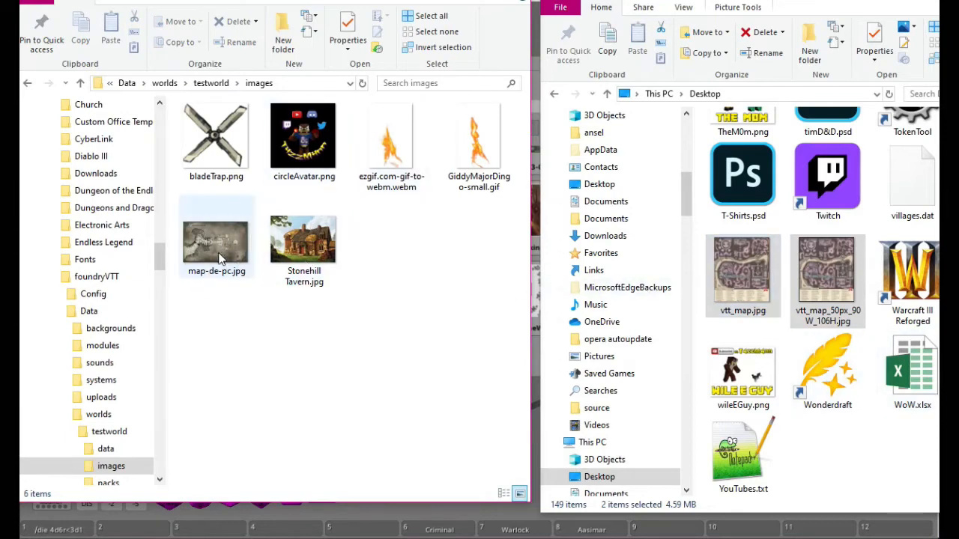
click(749, 277)
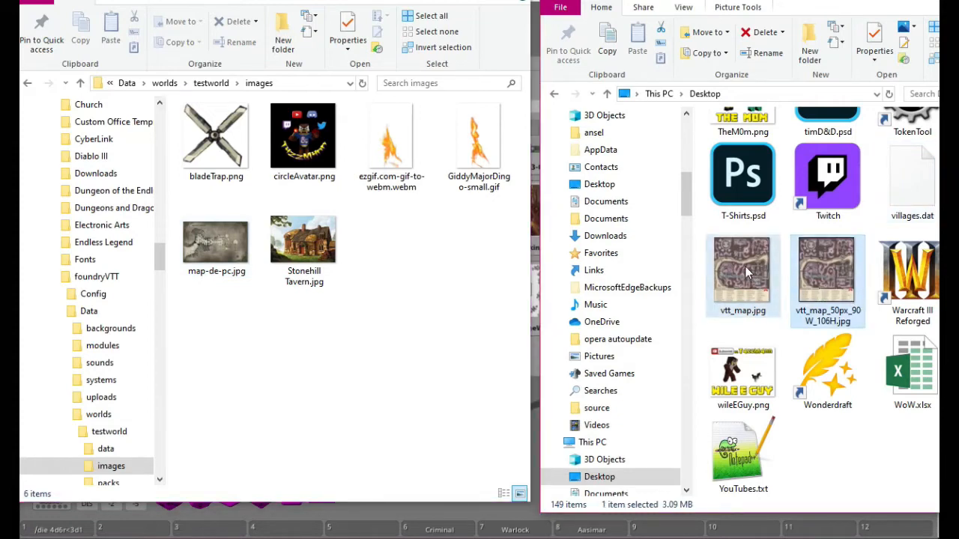
drag(759, 271, 247, 389)
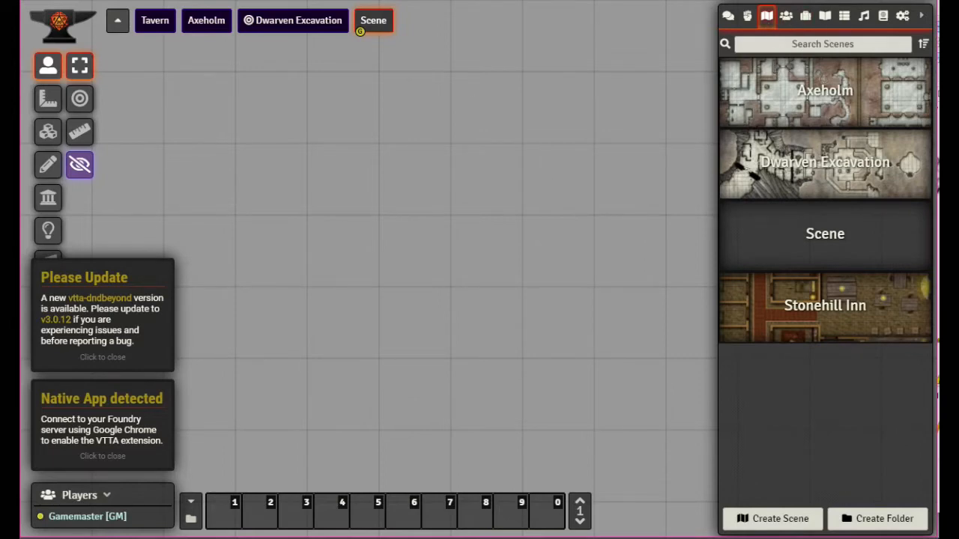
- Create a new scene and set worlds/testworld/images/vtt_map.jpg as its background image
click(778, 522)
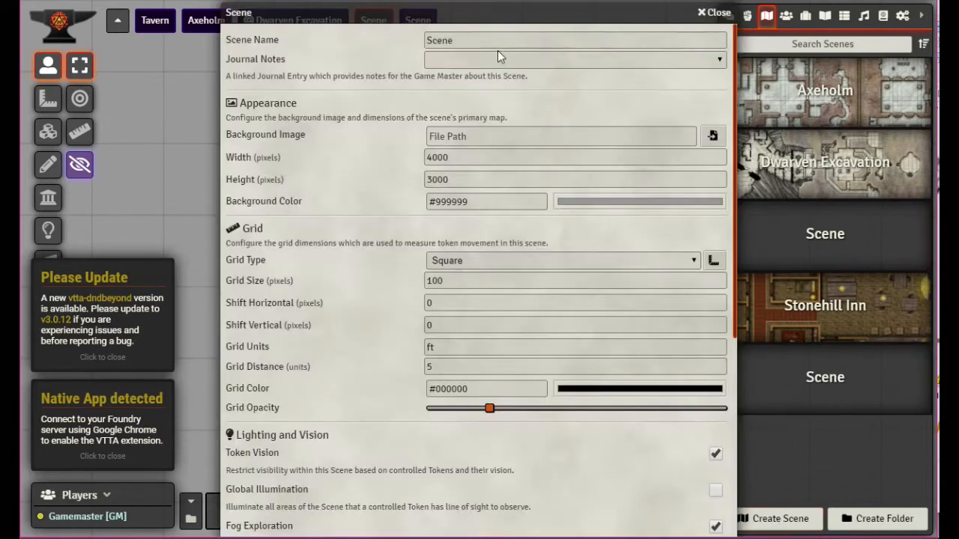
click(713, 135)
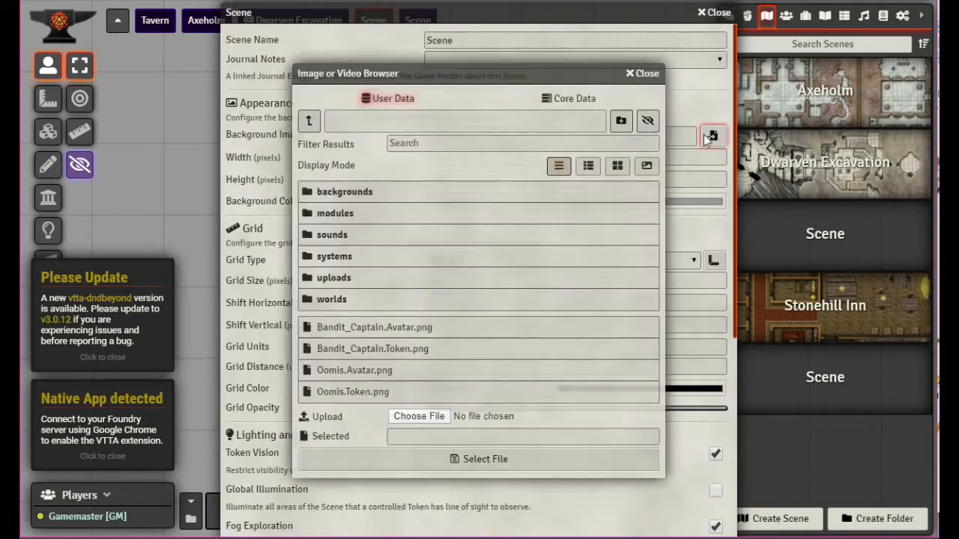
click(322, 301)
click(338, 194)
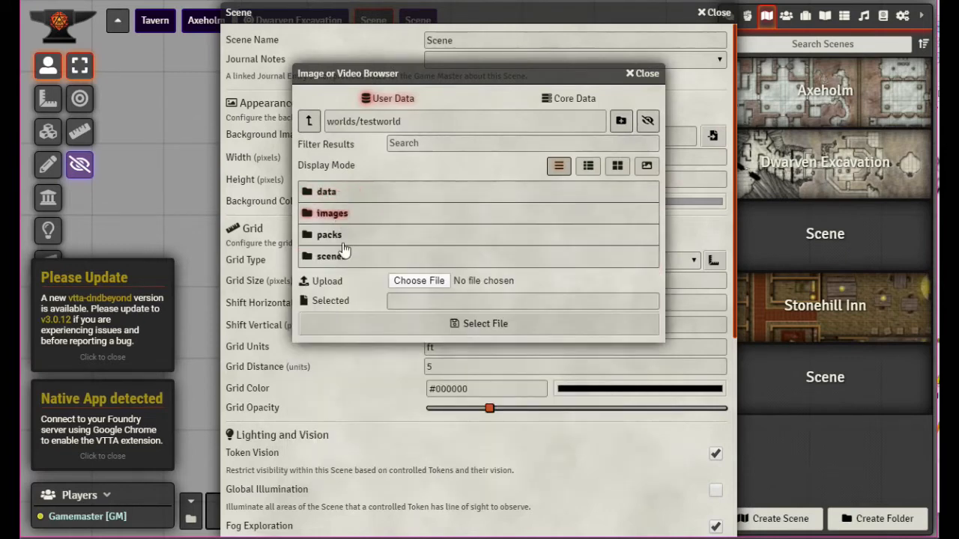
click(336, 215)
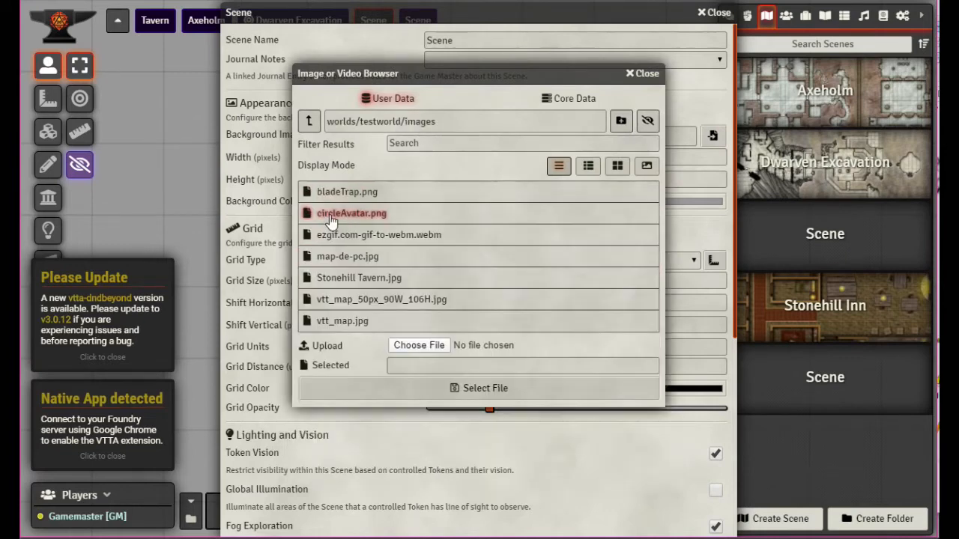
click(345, 323)
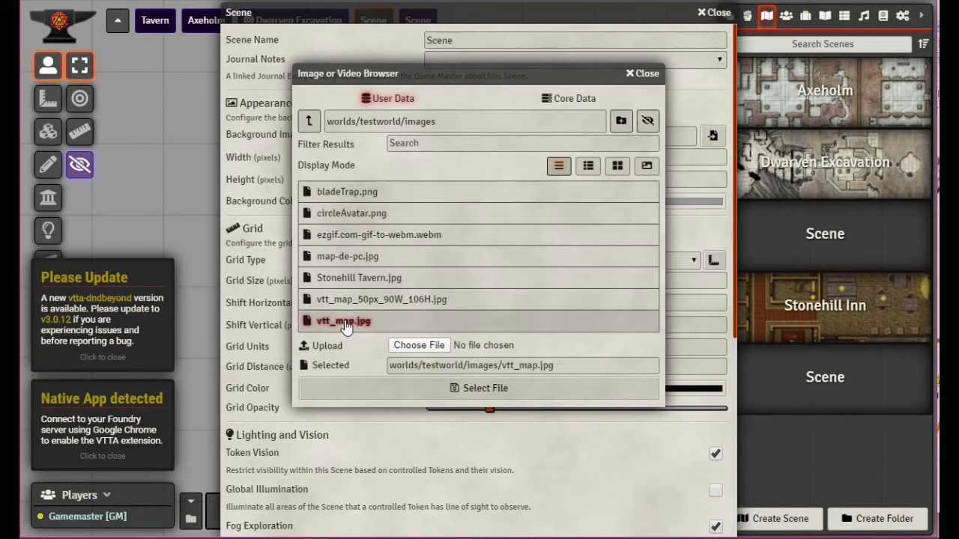
click(478, 390)
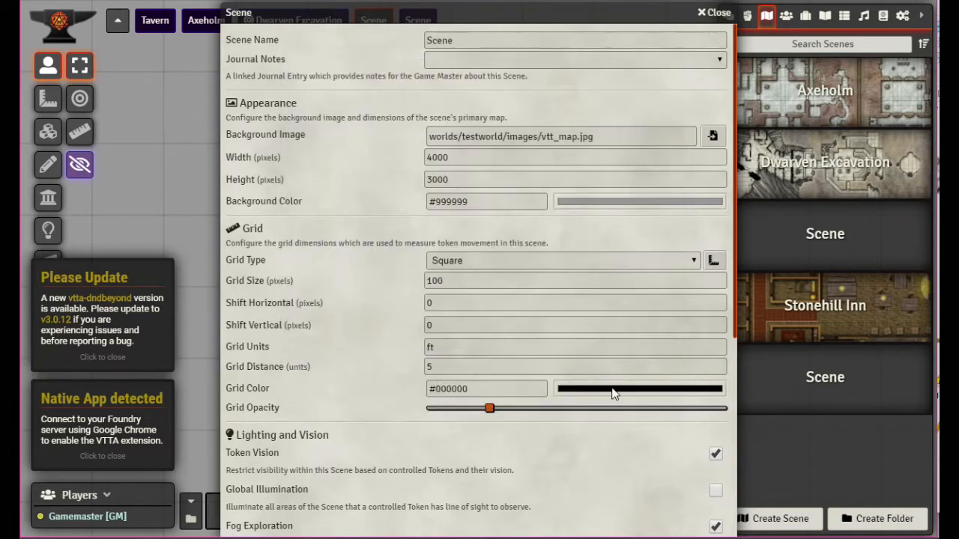
- Set the new scene's darkness level to 0.15 and save the scene configuration
scroll(612, 394, down, 5)
drag(432, 234, 468, 234)
scroll(450, 232, up, 3)
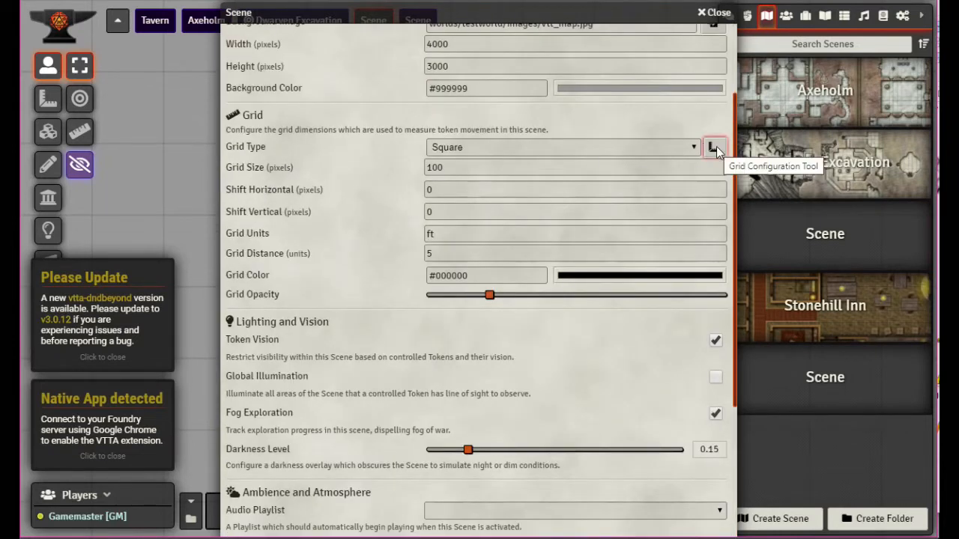
scroll(628, 234, down, 3)
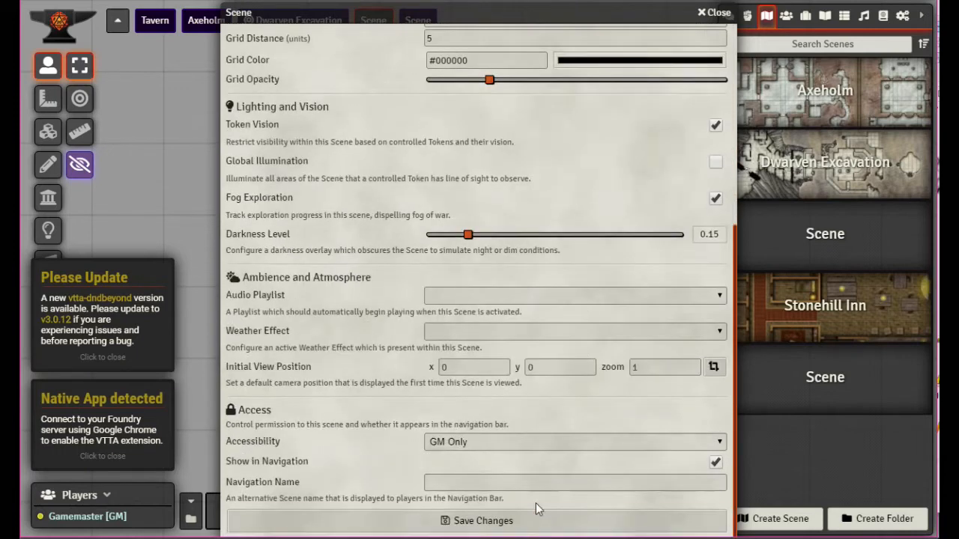
click(484, 520)
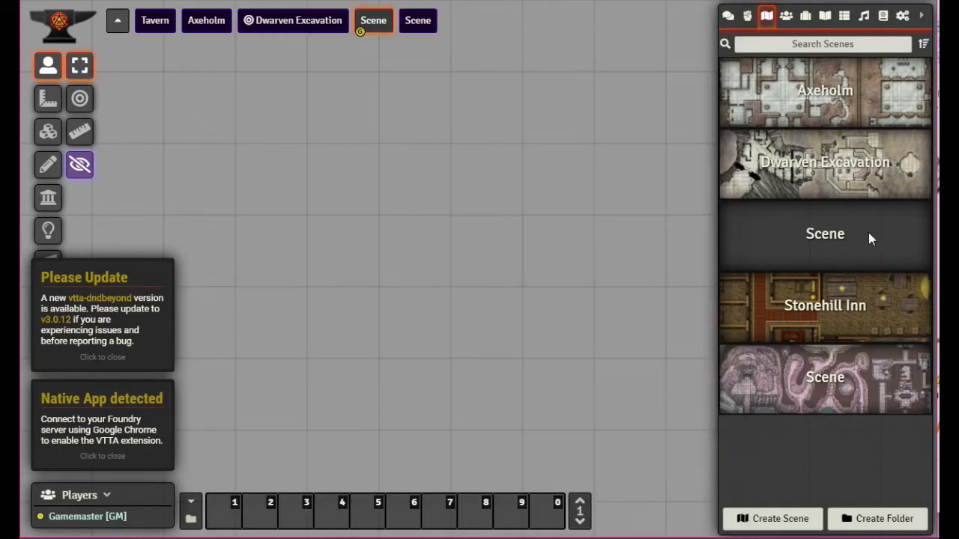
- Activate the new vtt_map scene and inspect the grid alignment around areas 15 and 16
click(808, 397)
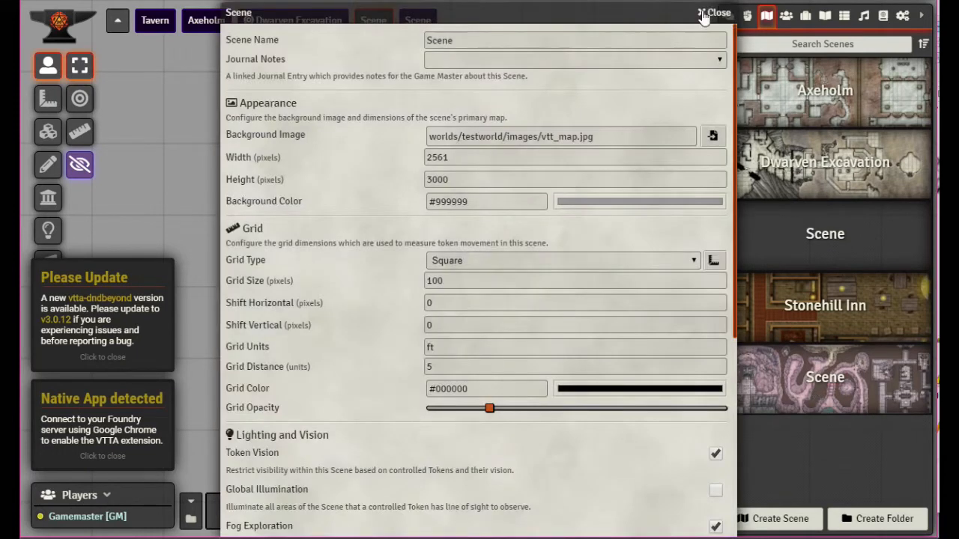
click(711, 13)
right_click(800, 390)
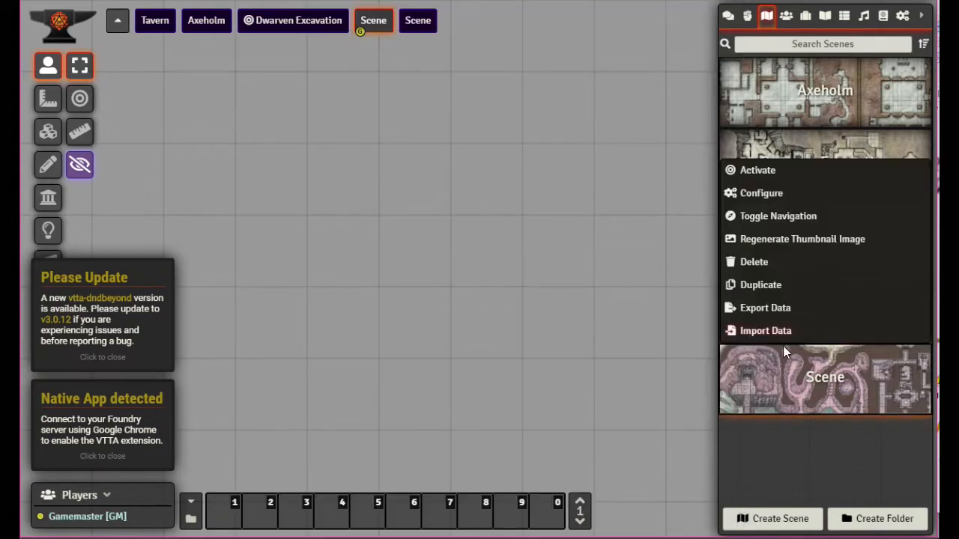
click(752, 171)
scroll(378, 187, up, 10)
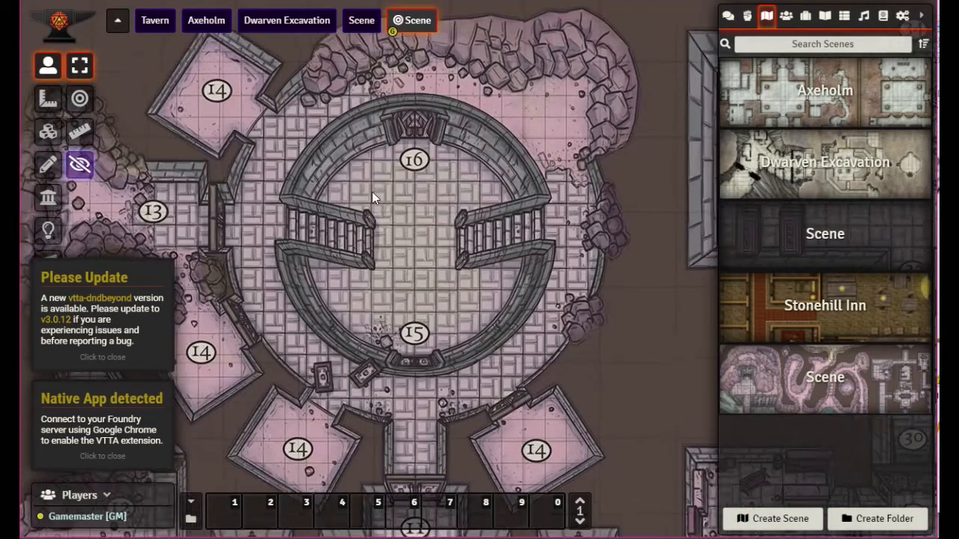
scroll(355, 176, up, 2)
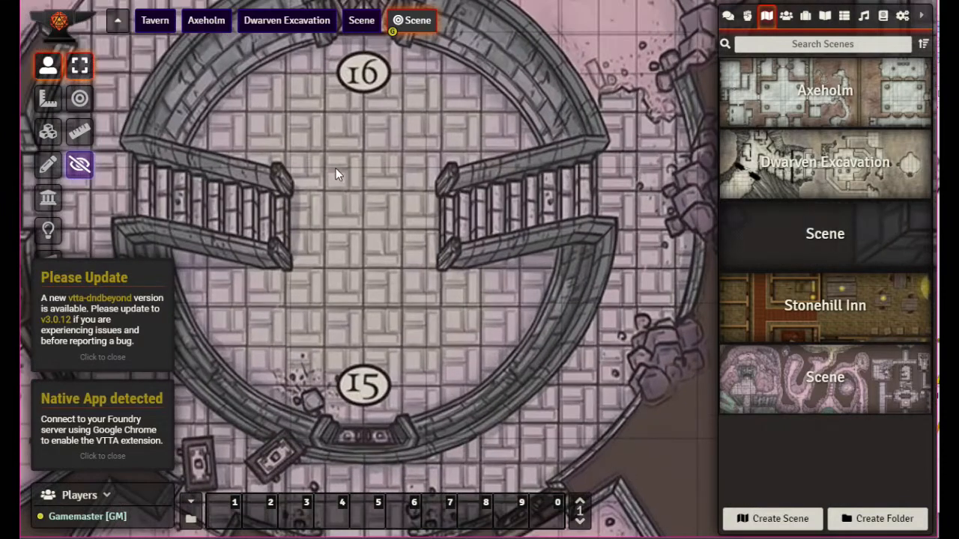
- Dismiss the update and native app notifications and inspect the grid lines around room 14
drag(186, 125, 564, 265)
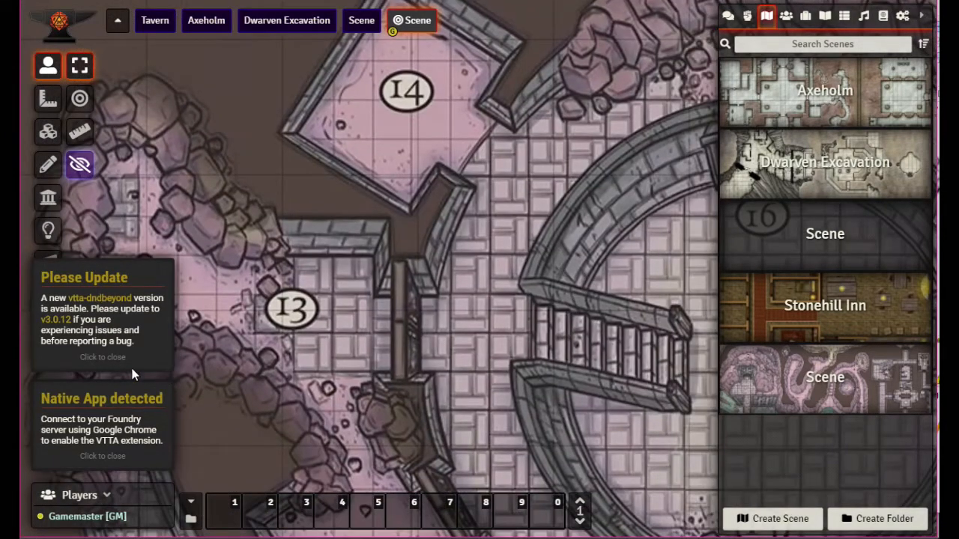
click(102, 358)
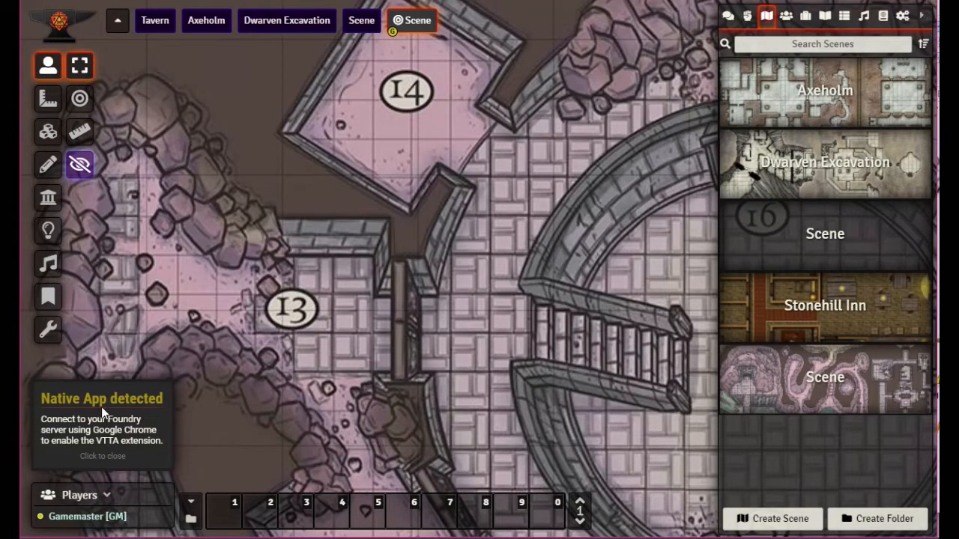
click(99, 456)
drag(288, 189, 401, 251)
scroll(316, 258, up, 5)
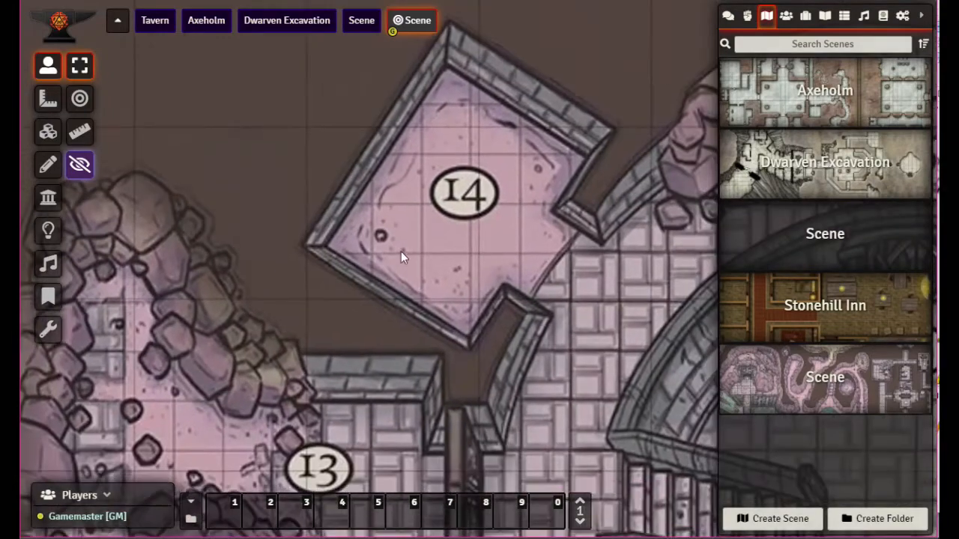
- Open the vtt_map scene's configuration and its Grid Configuration Tool, keeping room 14 uncovered by the dialogs
click(820, 386)
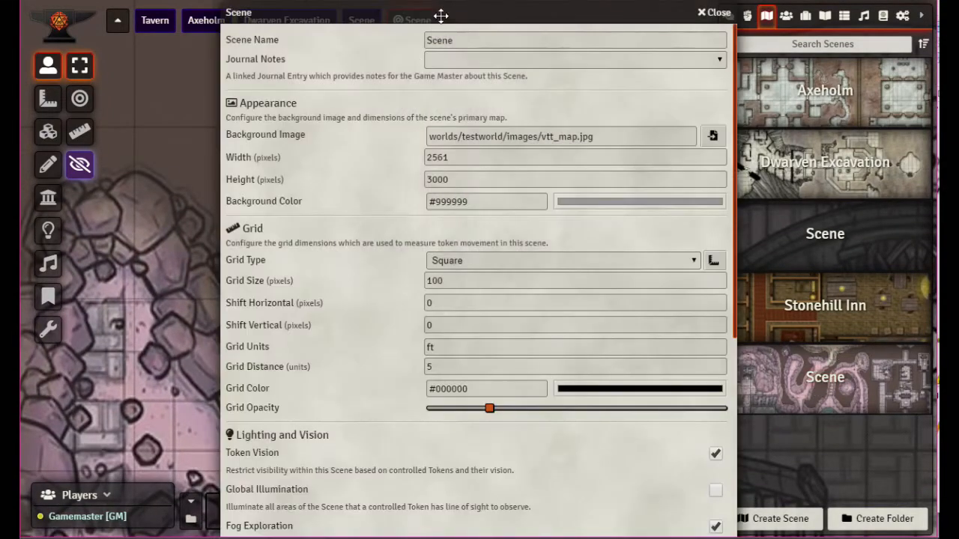
drag(186, 316, 28, 293)
drag(163, 312, 18, 307)
drag(497, 13, 680, 13)
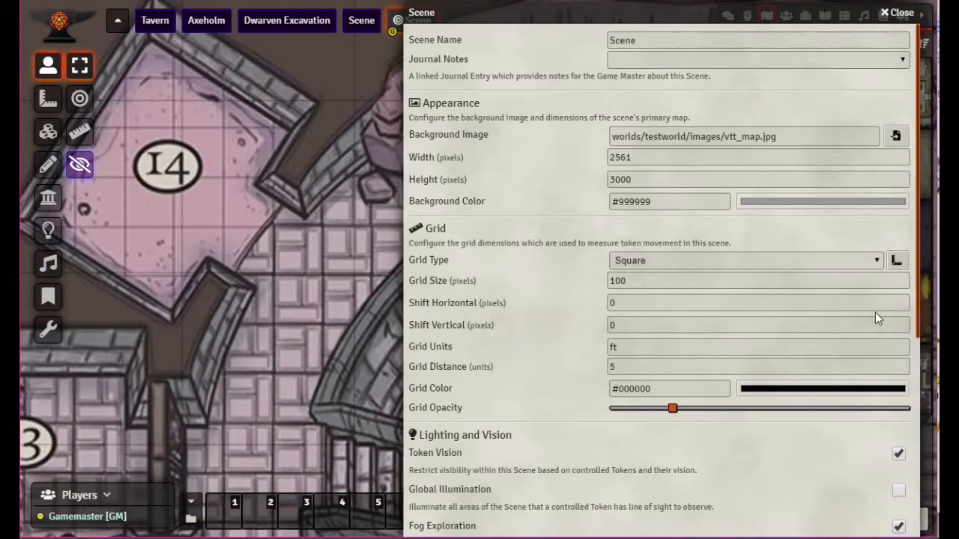
click(897, 260)
drag(464, 158, 607, 71)
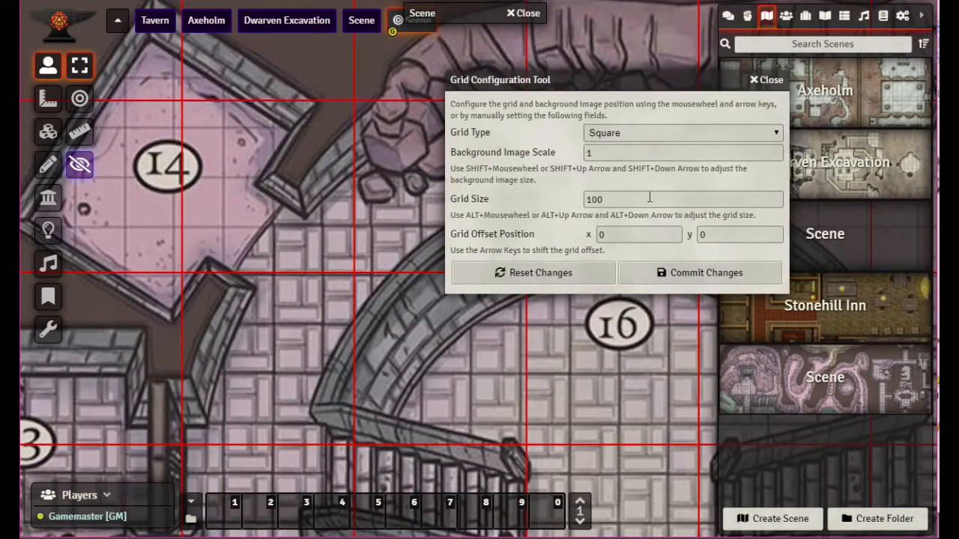
- Try a grid size of 27 pixels on the vtt_map scene and check it around room 14
click(624, 200)
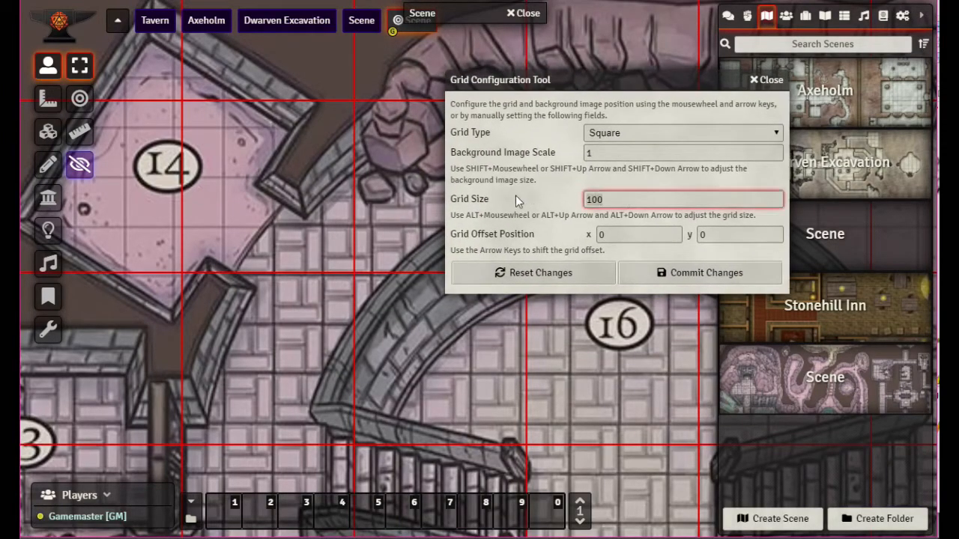
key(BackSpace)
key(BackSpace)
key(BackSpace)
text(27)
click(636, 235)
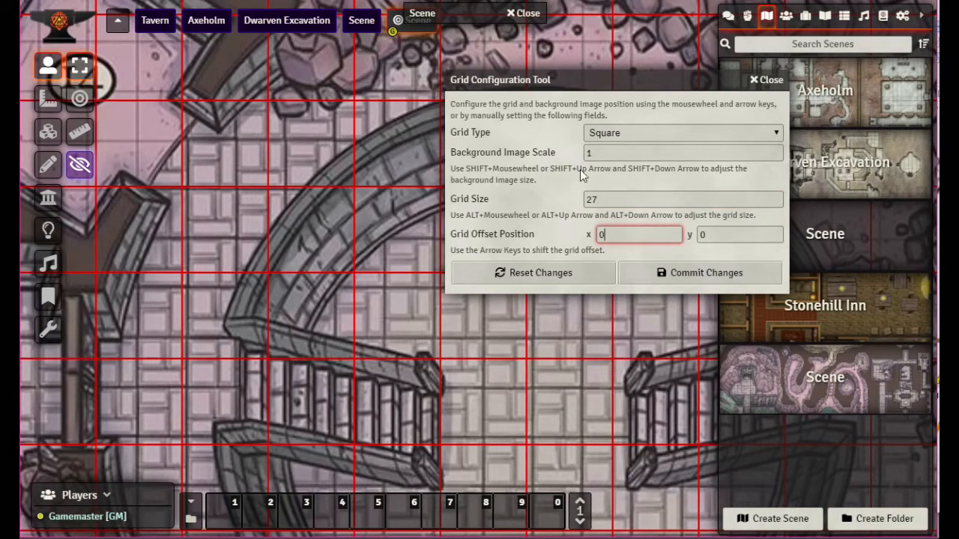
drag(175, 206, 388, 284)
- Try to apply a grid size of 12 pixels to the vtt_map scene
click(614, 199)
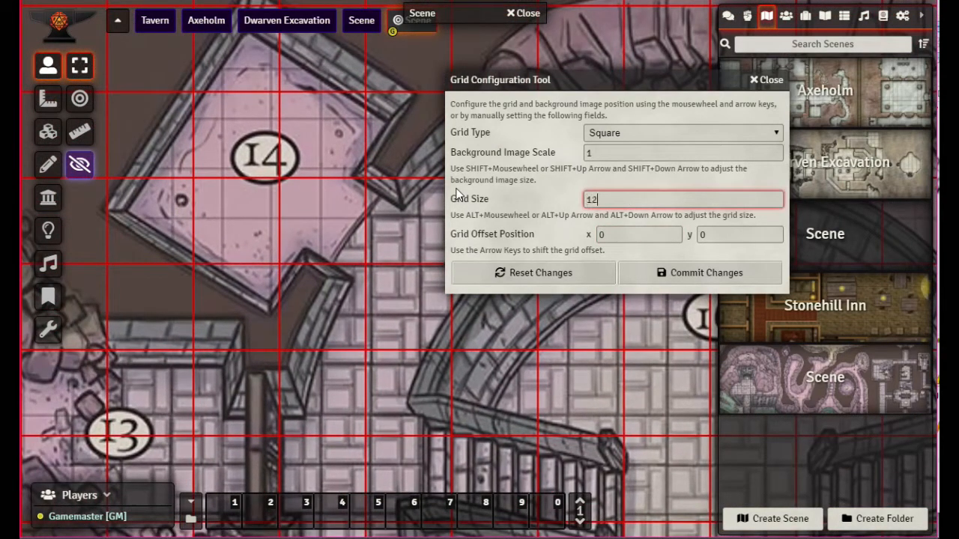
click(631, 236)
click(630, 198)
click(612, 154)
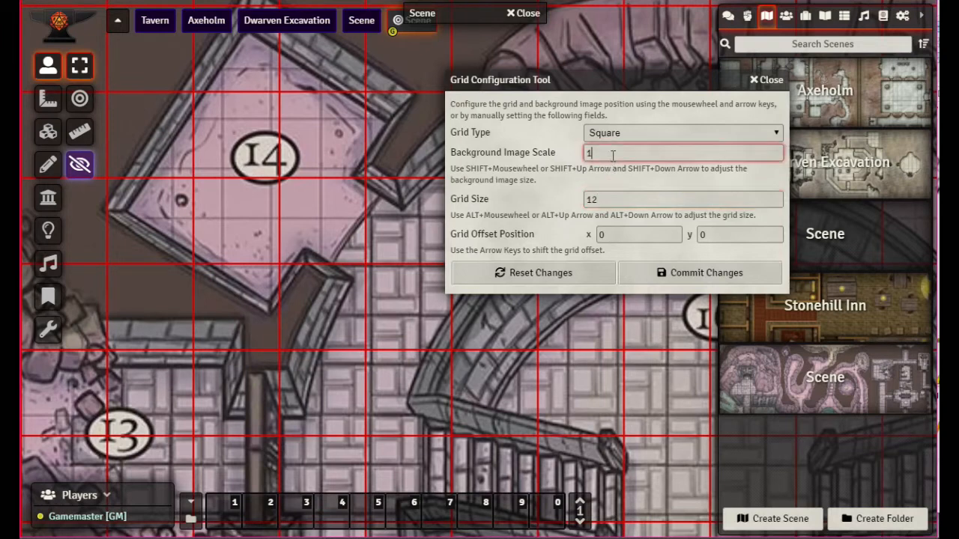
click(608, 200)
key(Return)
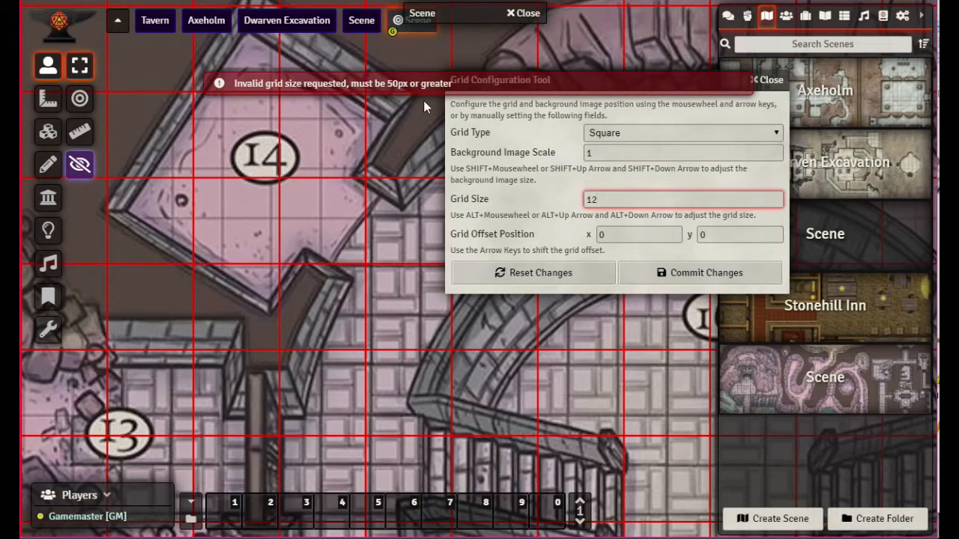
- Set the grid size to 50 pixels and compare it with 51 pixels against the printed grid
drag(608, 200, 516, 190)
text(50)
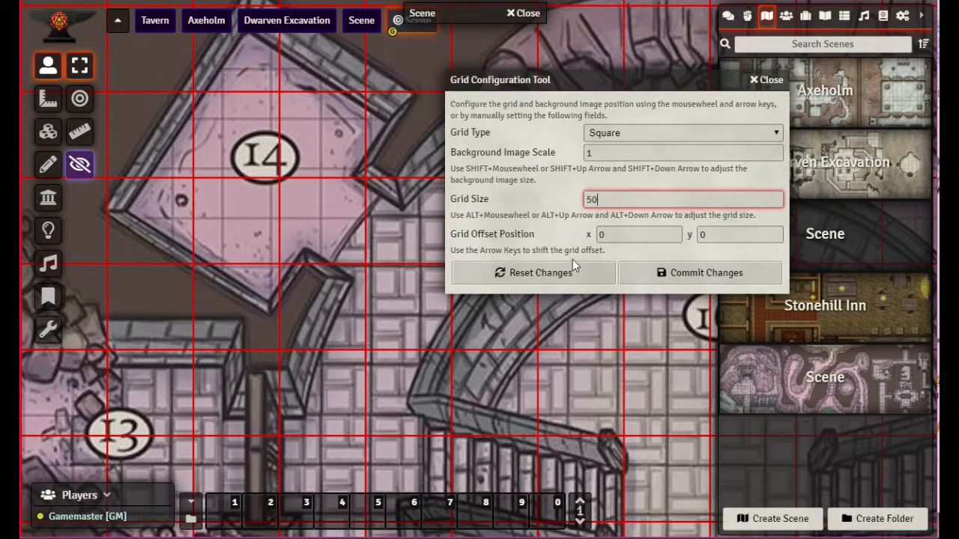
click(612, 153)
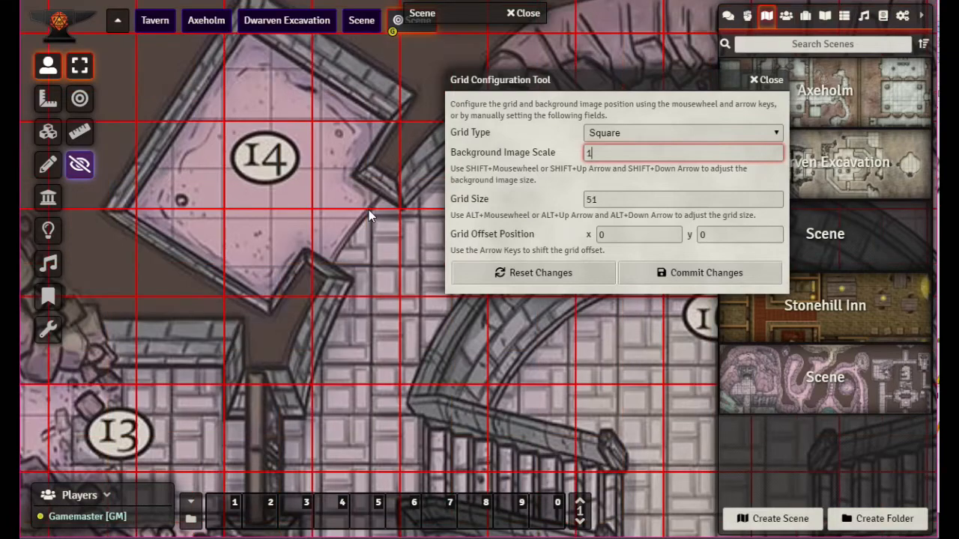
scroll(367, 212, up, 1)
scroll(366, 212, down, 1)
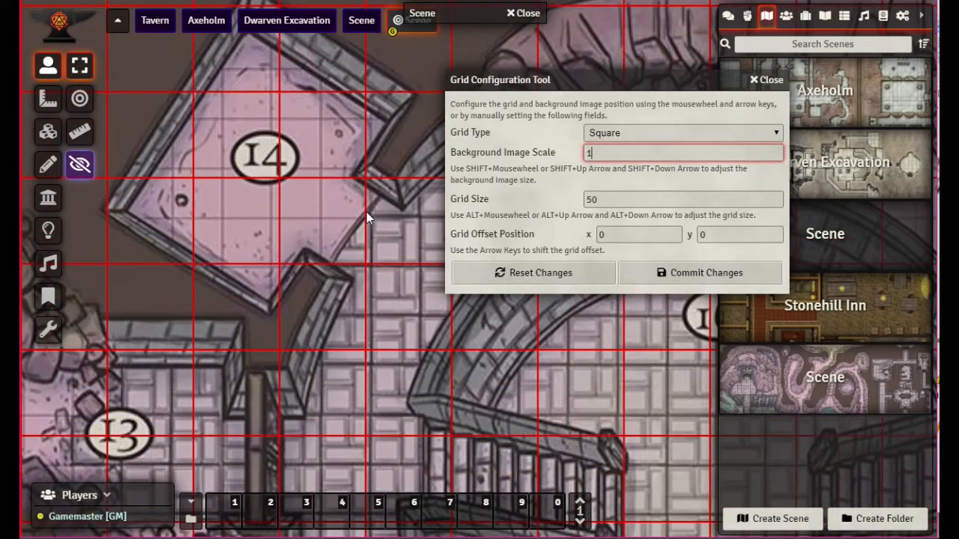
scroll(367, 213, up, 1)
scroll(366, 213, down, 1)
- Reset the grid changes and close the Grid Configuration Tool
click(48, 335)
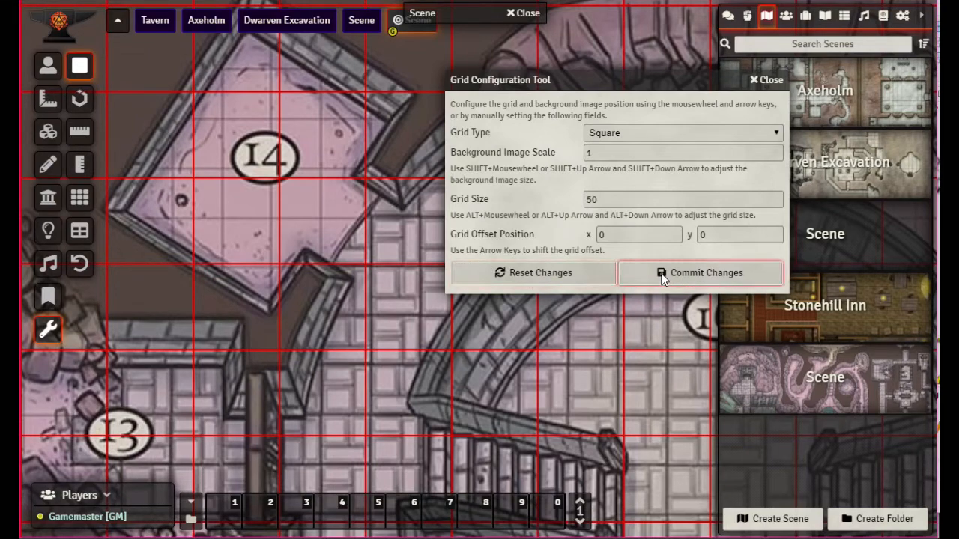
click(524, 277)
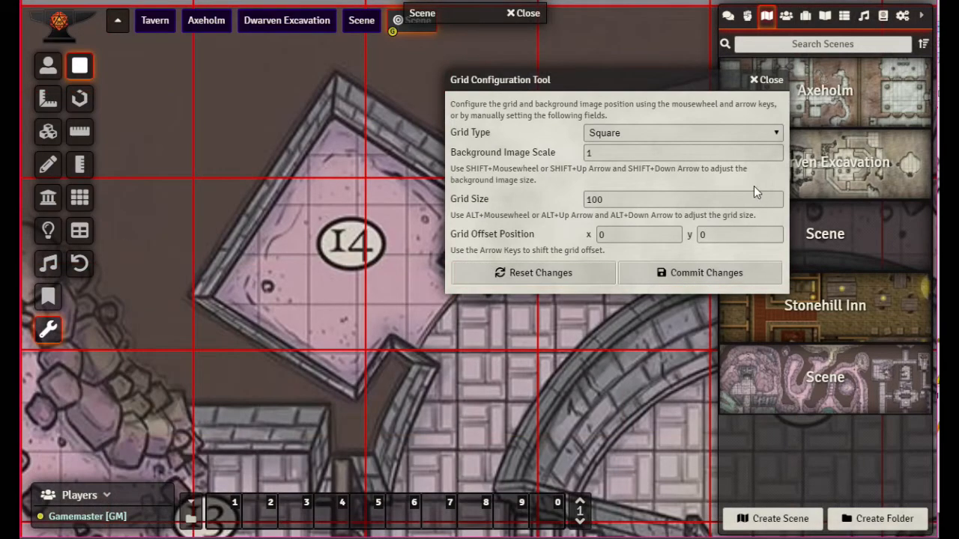
click(761, 80)
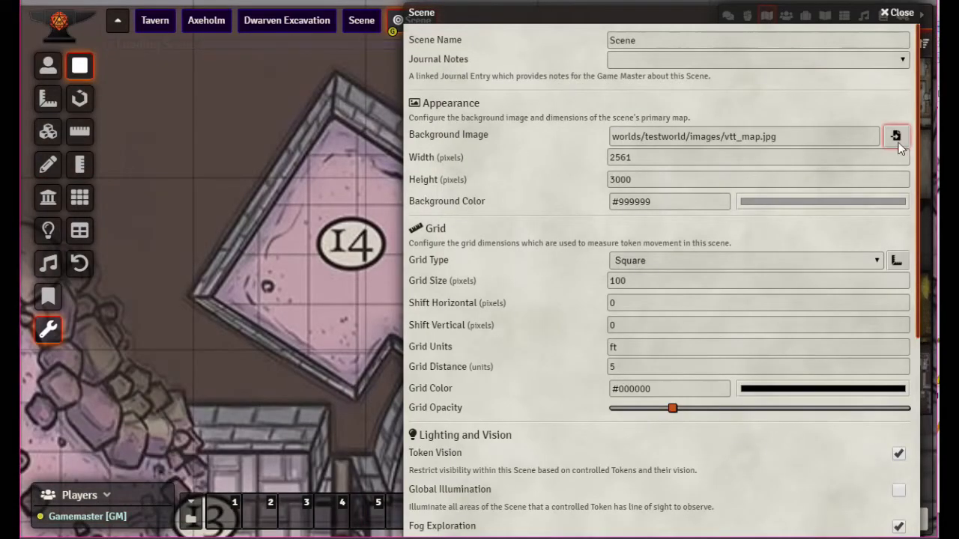
- Replace the scene's background image with worlds/testworld/images/vtt_map_50px_90W_106H.jpg
click(894, 136)
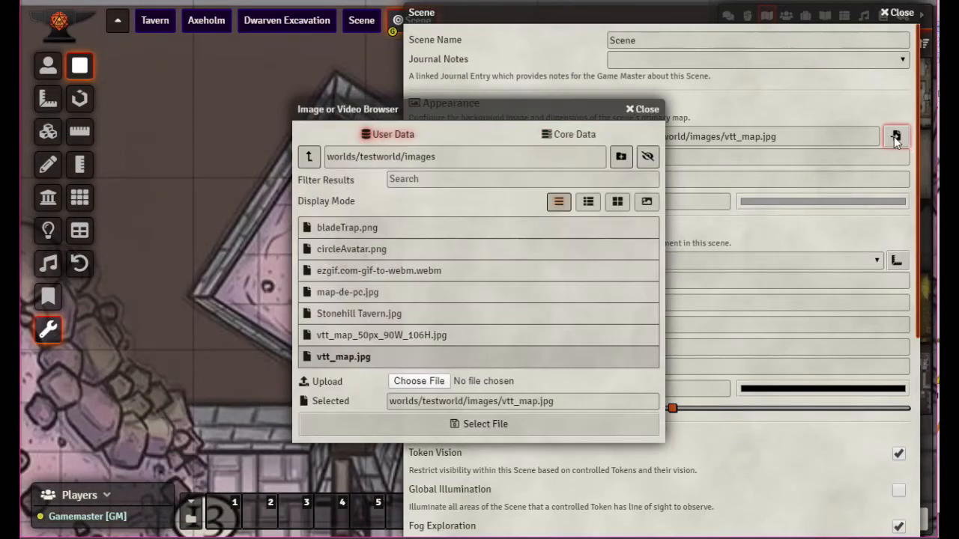
click(367, 341)
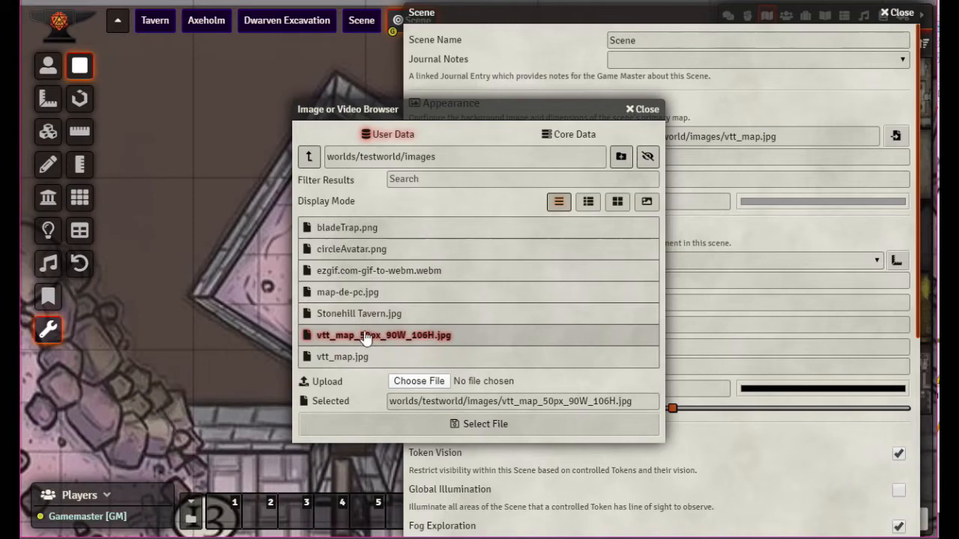
click(496, 424)
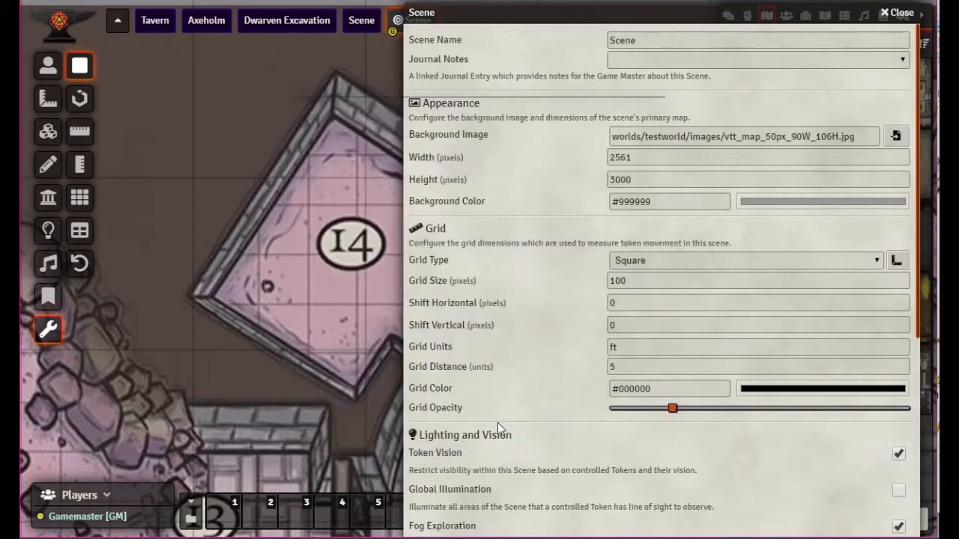
- Set the scene's grid size to 50 pixels with the Grid Configuration Tool, keeping the dialog clear of the map
click(894, 261)
drag(436, 169, 689, 27)
click(730, 151)
key(BackSpace)
key(BackSpace)
key(BackSpace)
text(50)
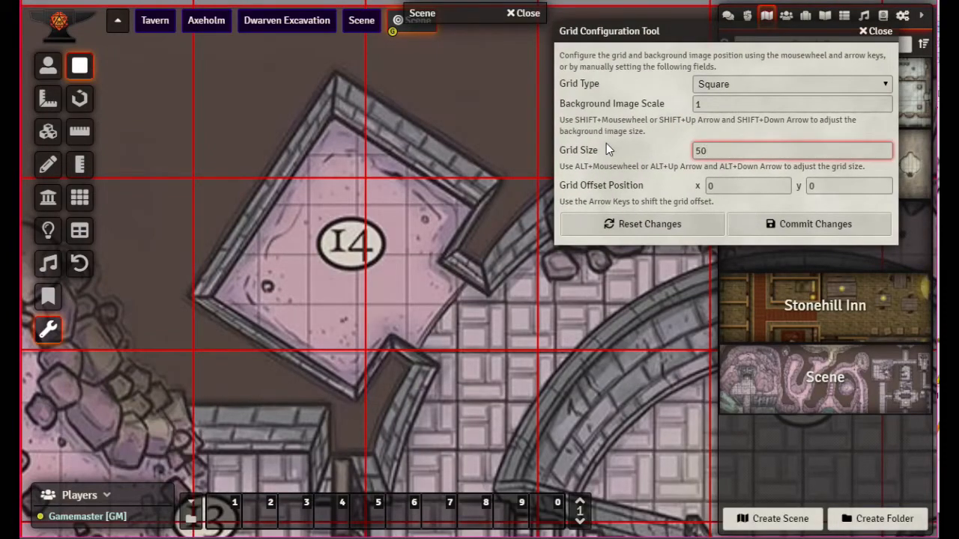
click(742, 186)
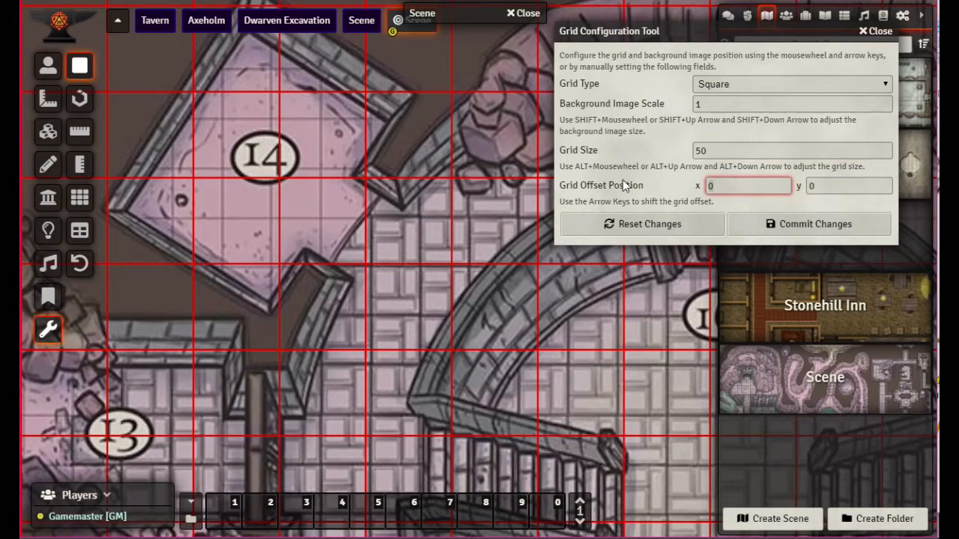
- Set the grid offset to x 90 and y 6 and inspect the grid over rooms 13 and 14
key(BackSpace)
text(90)
click(847, 187)
text(16)
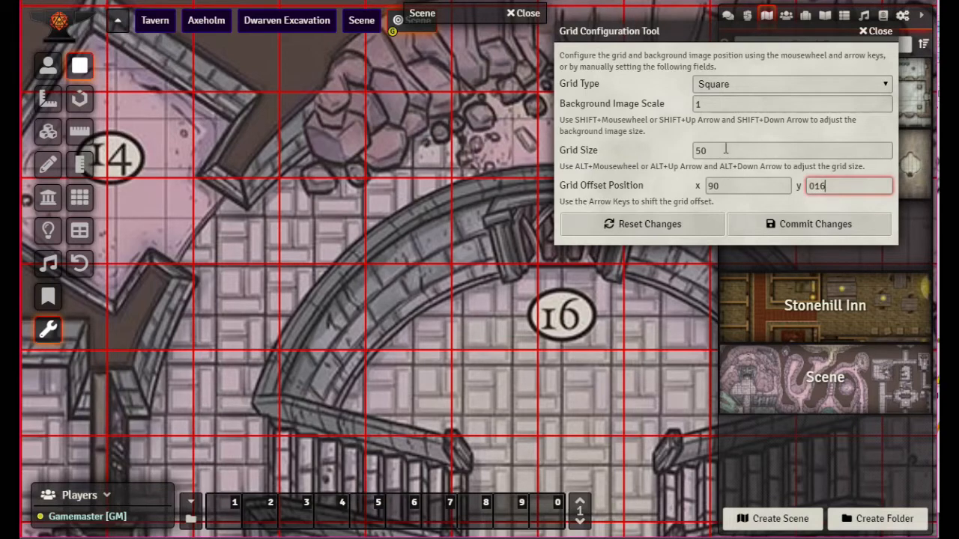
key(BackSpace)
key(BackSpace)
text(05)
key(BackSpace)
text(6)
click(738, 147)
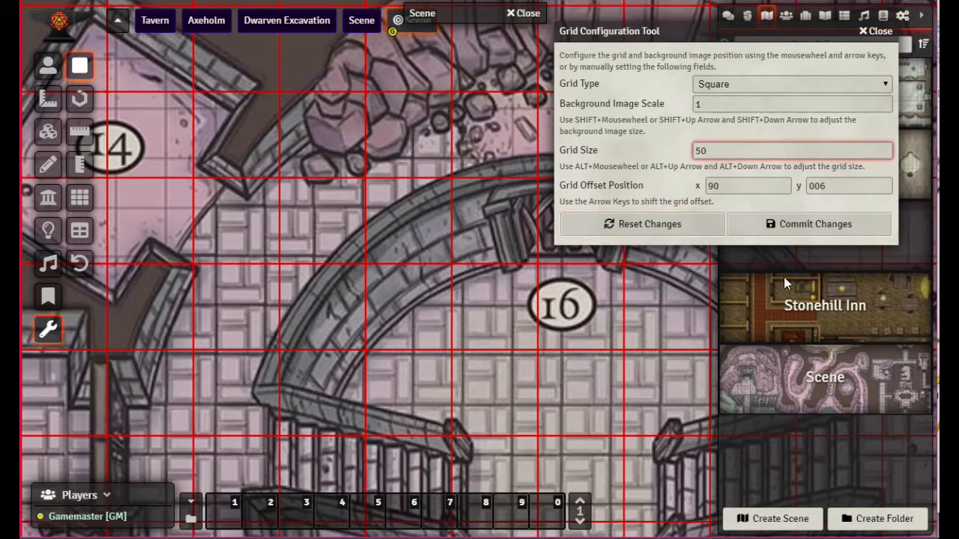
drag(223, 220, 374, 46)
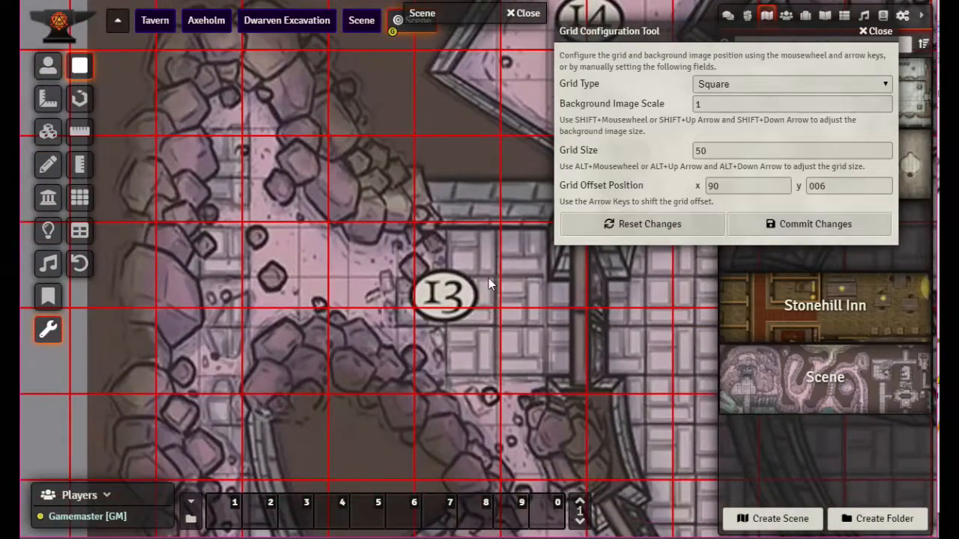
drag(488, 278, 261, 367)
drag(324, 240, 340, 301)
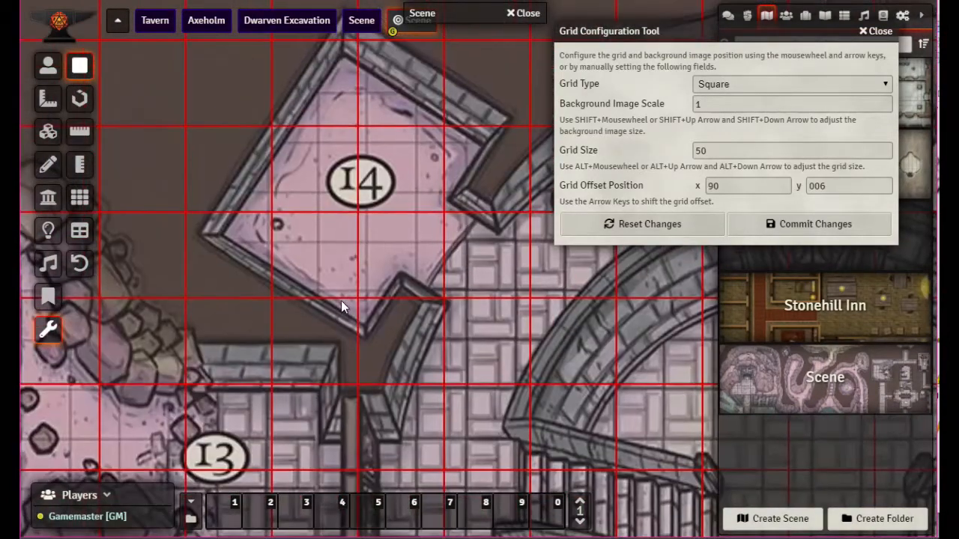
- Try to commit a grid size of 25 pixels
click(727, 150)
key(BackSpace)
key(BackSpace)
text(25)
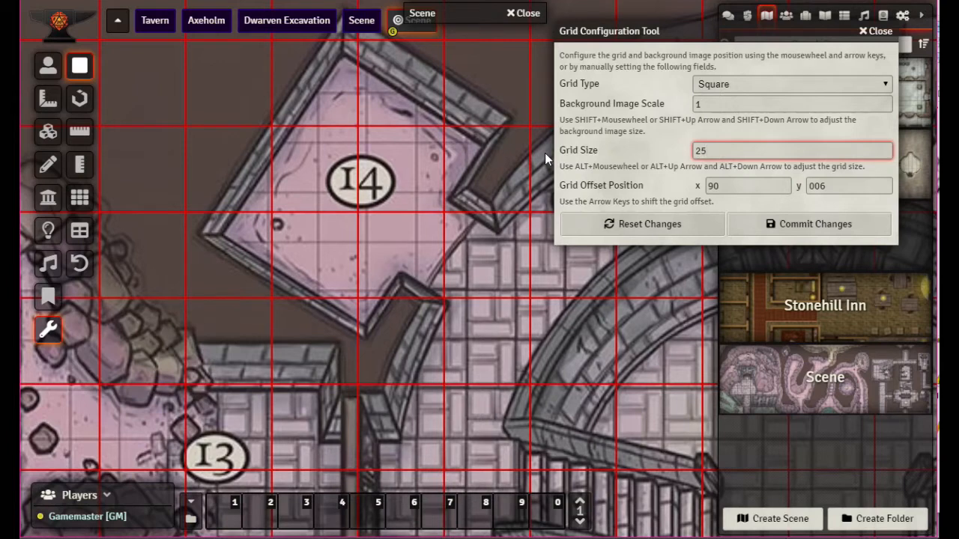
click(736, 185)
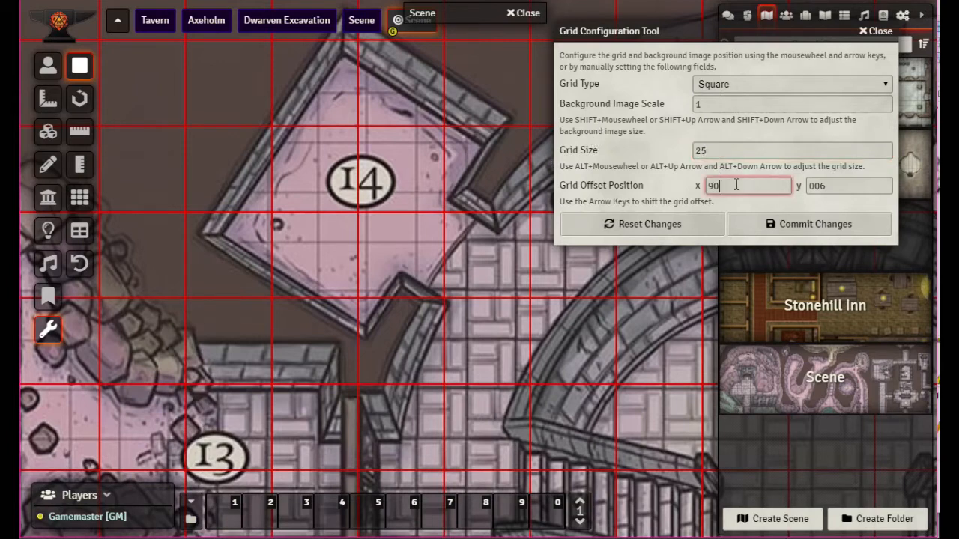
click(708, 150)
click(816, 225)
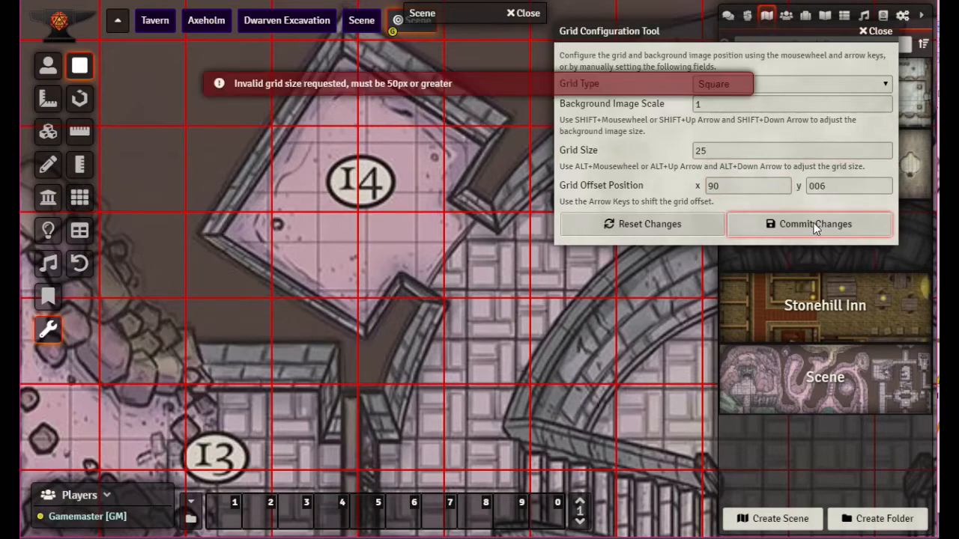
- Set the grid size to 50 pixels and the vertical offset to 106, and commit the grid changes
click(587, 152)
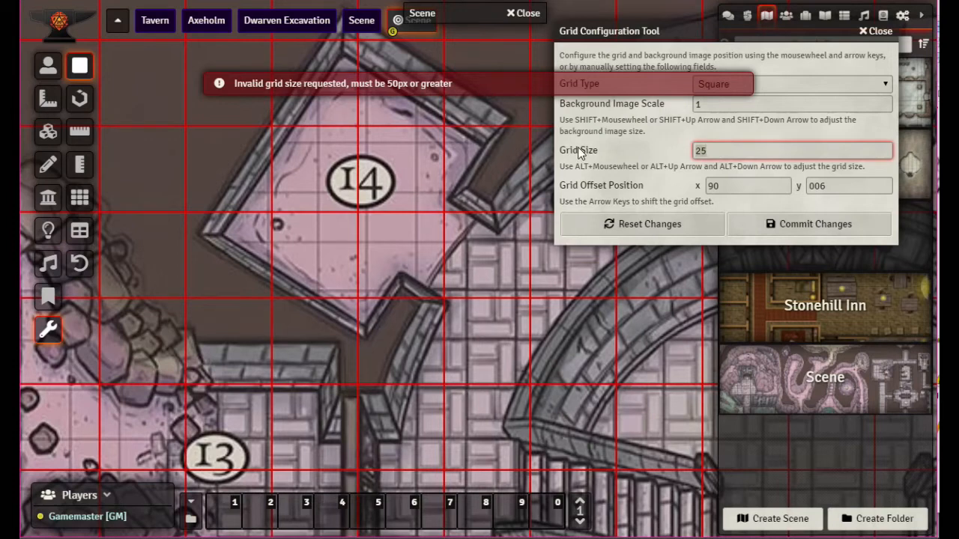
text(50)
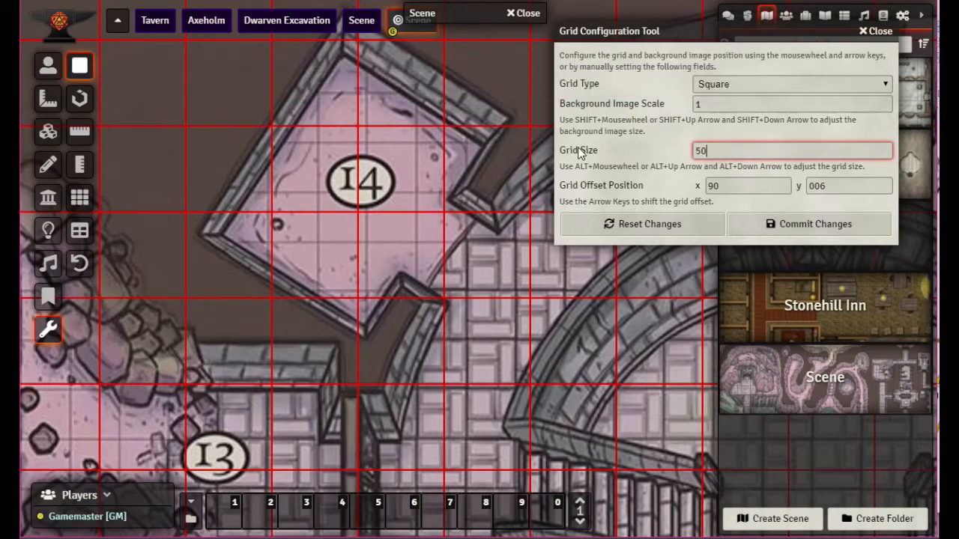
click(764, 186)
key(Tab)
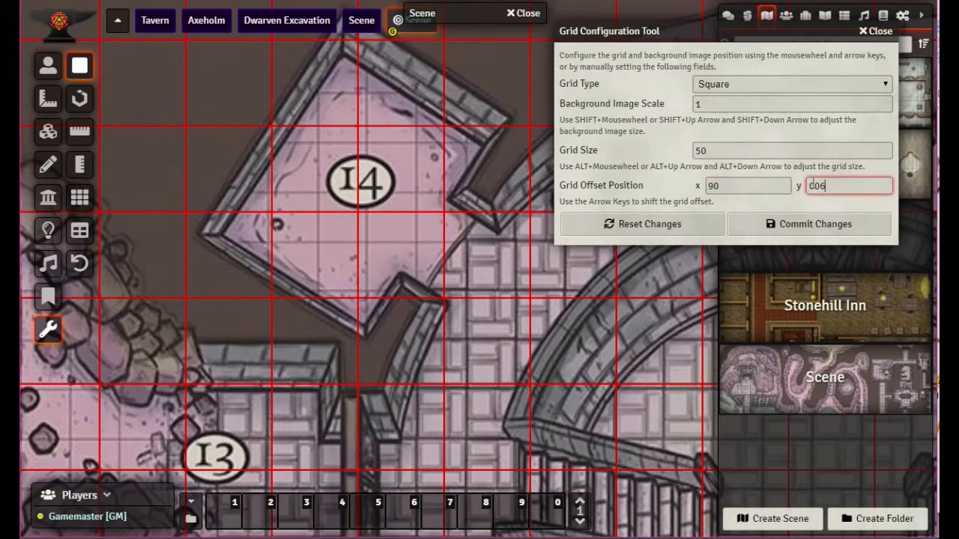
text(106)
click(808, 224)
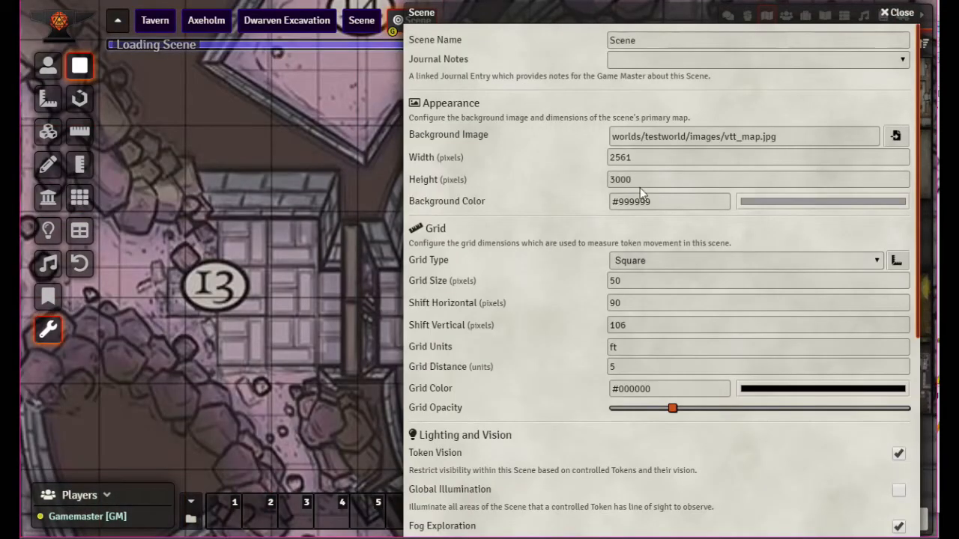
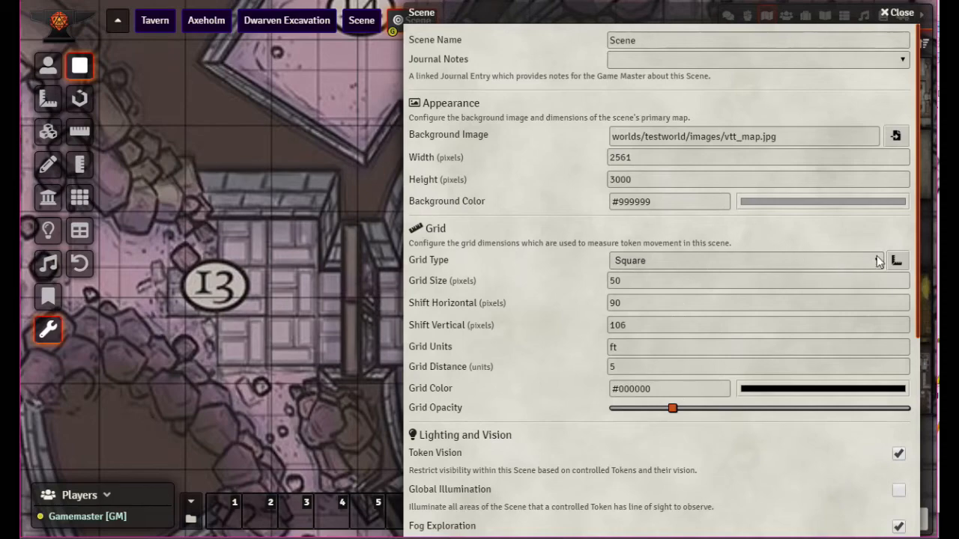
- Reopen the scene's Grid Configuration Tool and move its dialog away from rooms 13 and 14 to inspect the grid
click(897, 262)
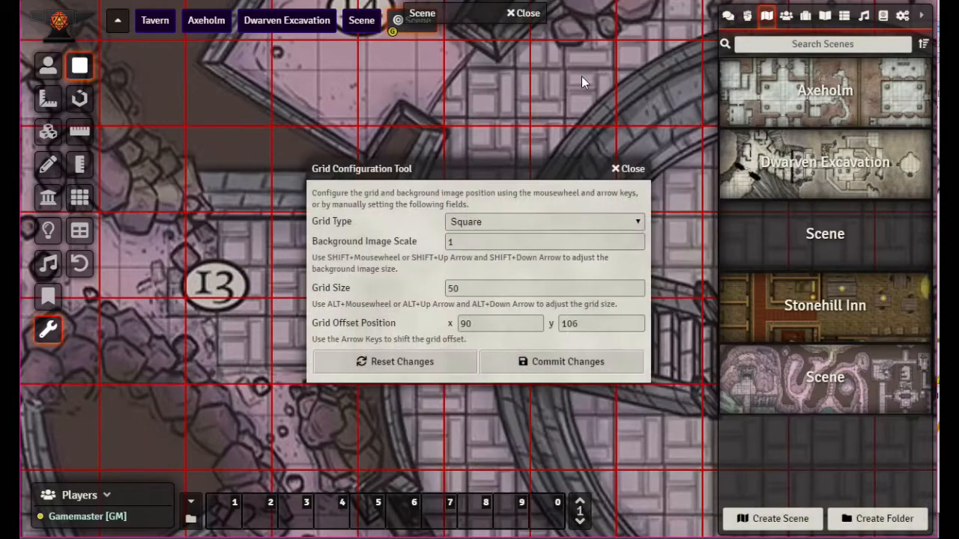
drag(477, 167, 738, 128)
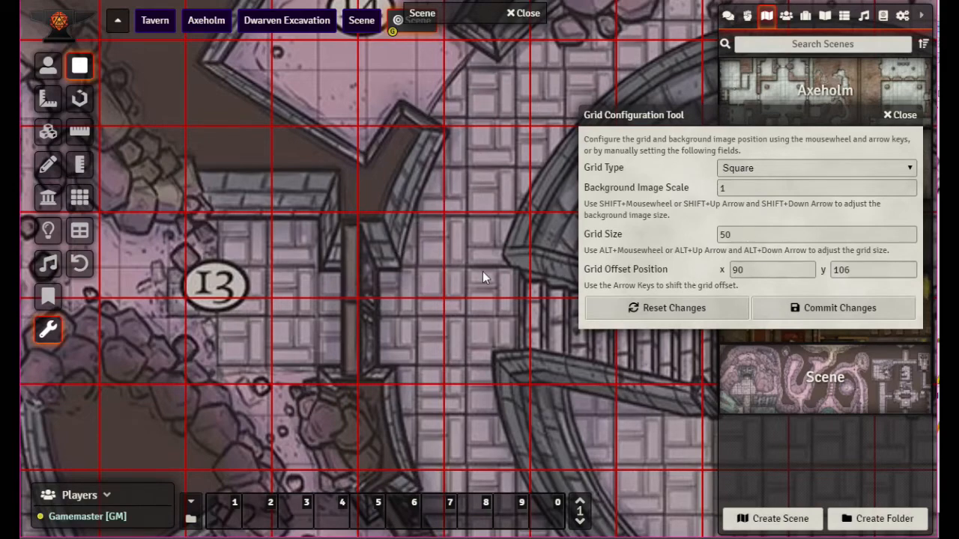
scroll(482, 271, down, 2)
scroll(465, 275, down, 3)
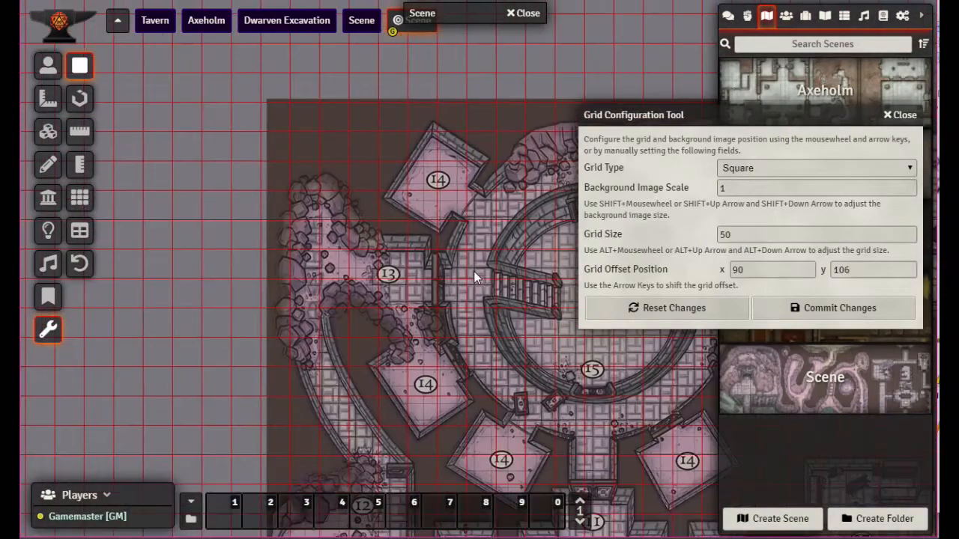
scroll(475, 273, up, 4)
scroll(487, 278, up, 1)
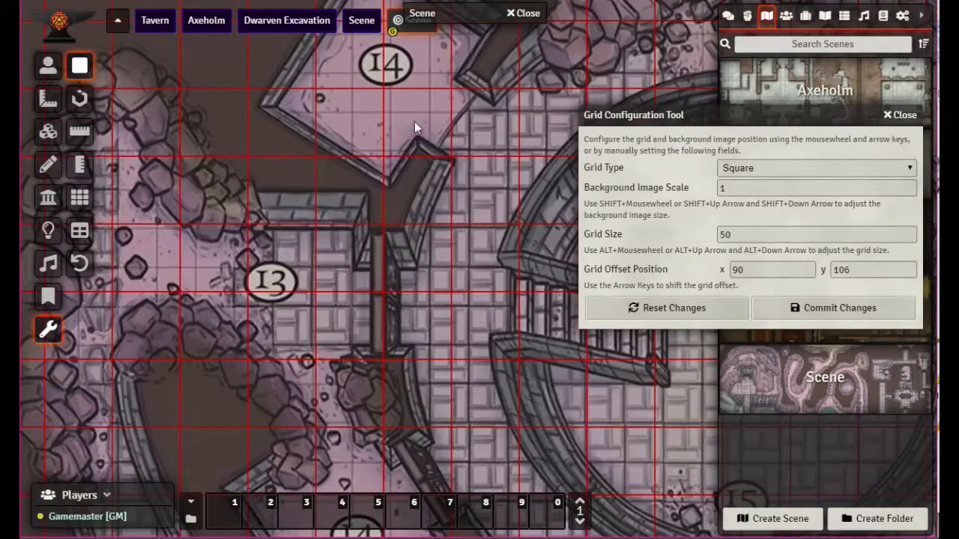
- Try smaller and larger background image scales against the grid, ending at a scale of 1.45
shift+scroll(426, 129, up, 1)
shift+scroll(428, 135, down, 3)
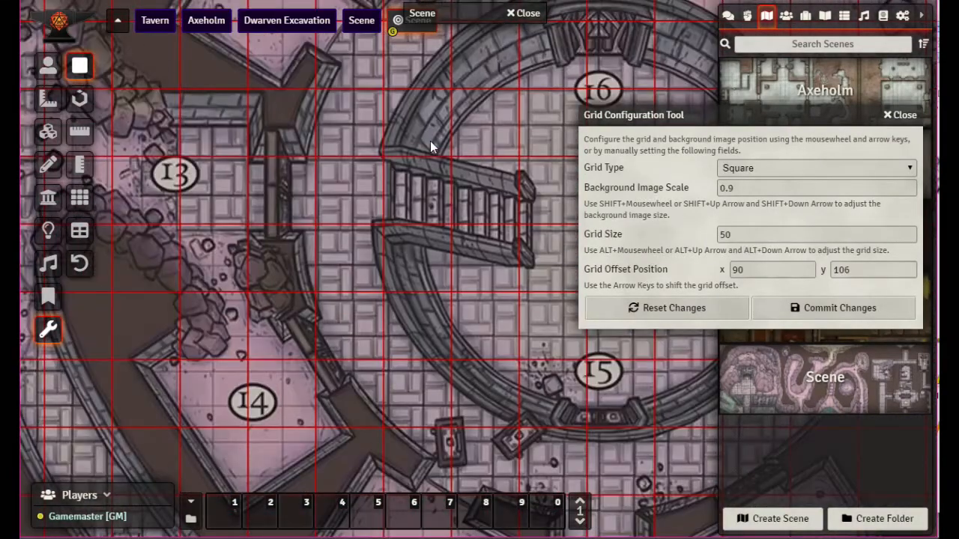
shift+scroll(431, 146, down, 7)
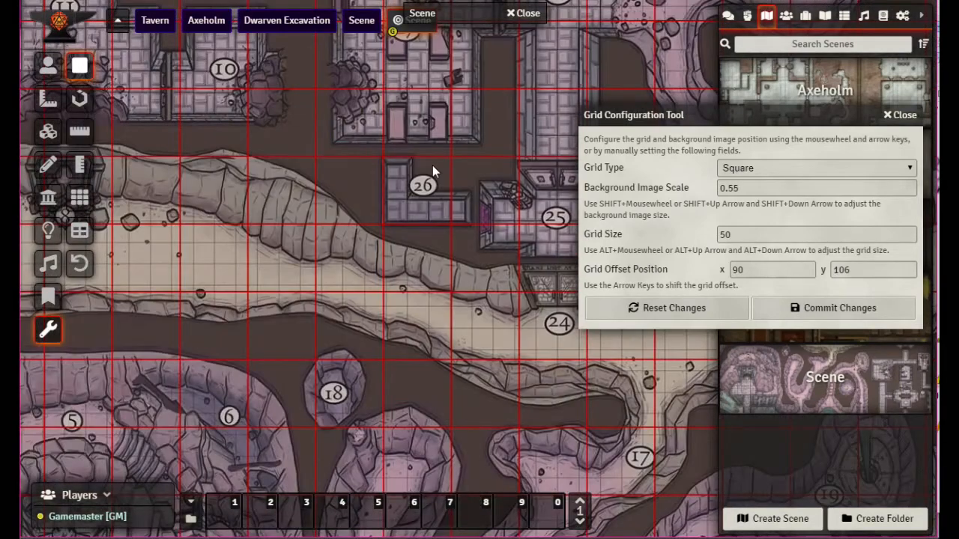
shift+scroll(432, 165, down, 3)
shift+scroll(434, 172, up, 11)
shift+scroll(430, 188, up, 11)
shift+scroll(429, 192, down, 3)
shift+scroll(429, 192, up, 2)
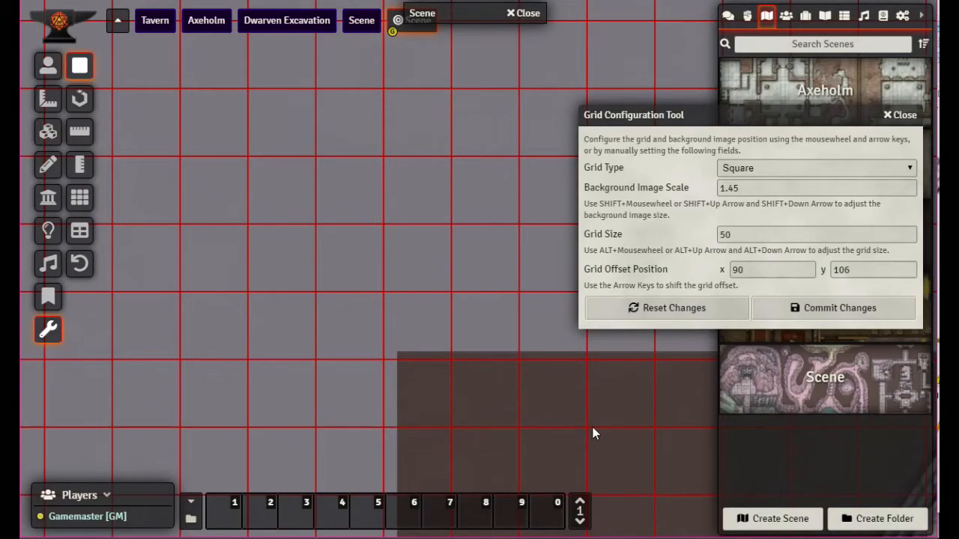
- Increase the background image scale to 1.75, comparing room 14's printed squares with the grid
drag(634, 455, 90, 9)
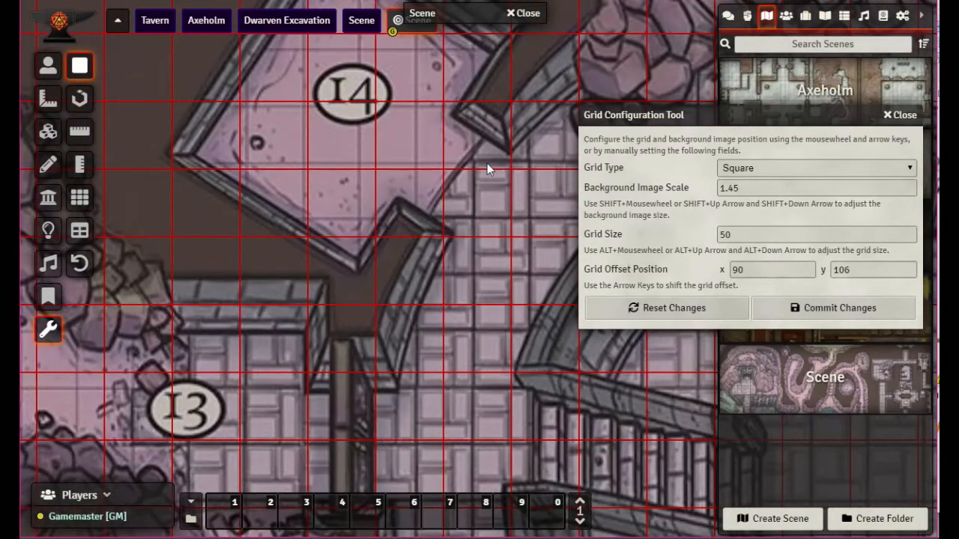
shift+scroll(460, 216, up, 1)
shift+scroll(460, 216, up, 1)
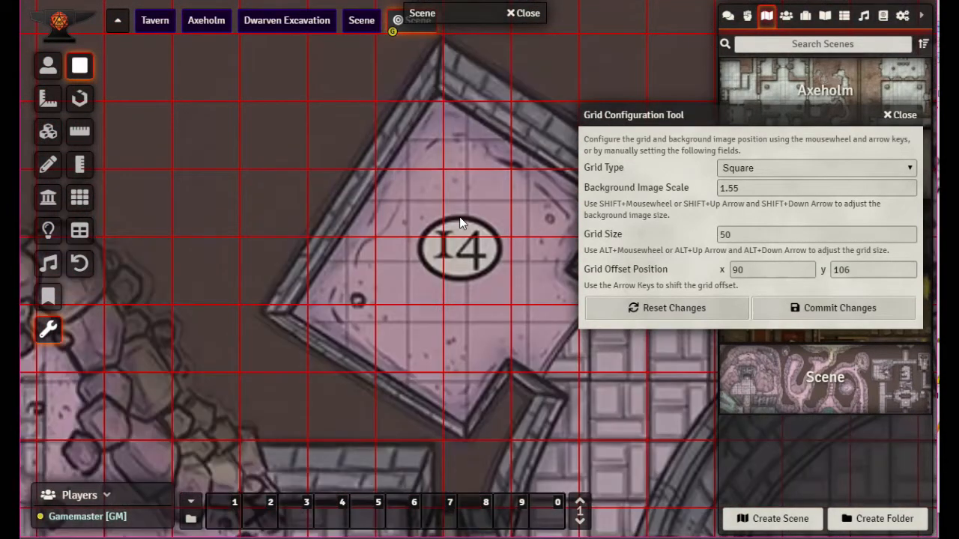
shift+scroll(447, 220, up, 2)
drag(555, 407, 201, 132)
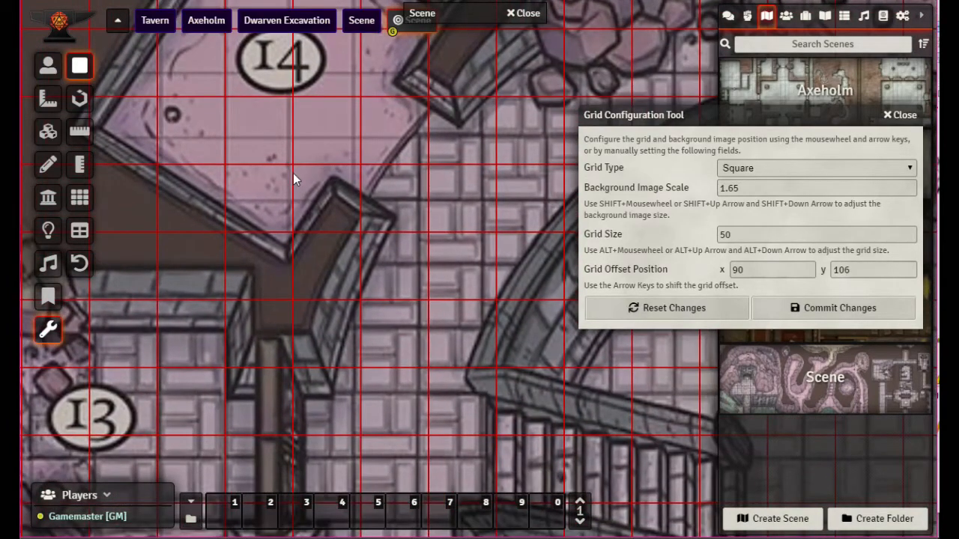
shift+scroll(293, 173, up, 1)
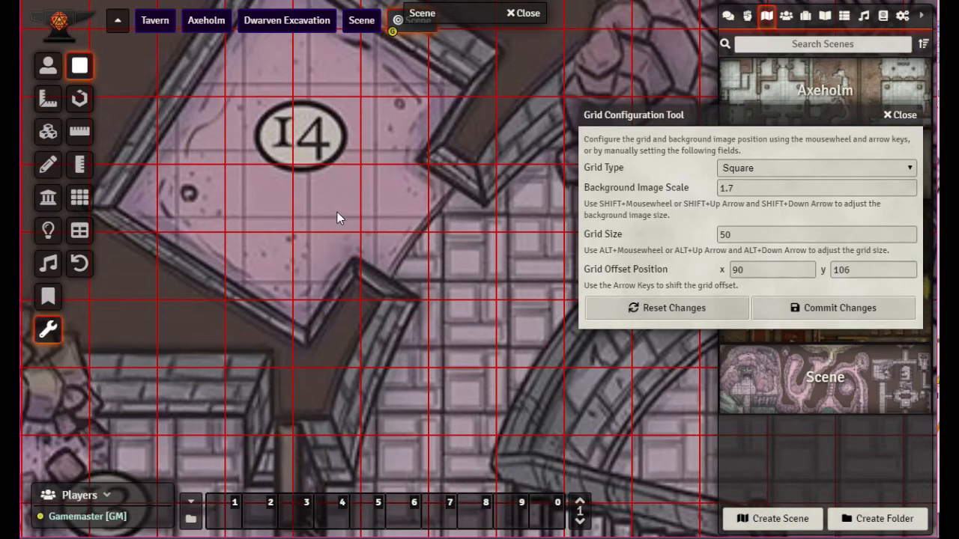
shift+scroll(337, 215, up, 1)
- Try a grid size of 51 pixels and return it to 50 pixels
alt+scroll(337, 216, up, 1)
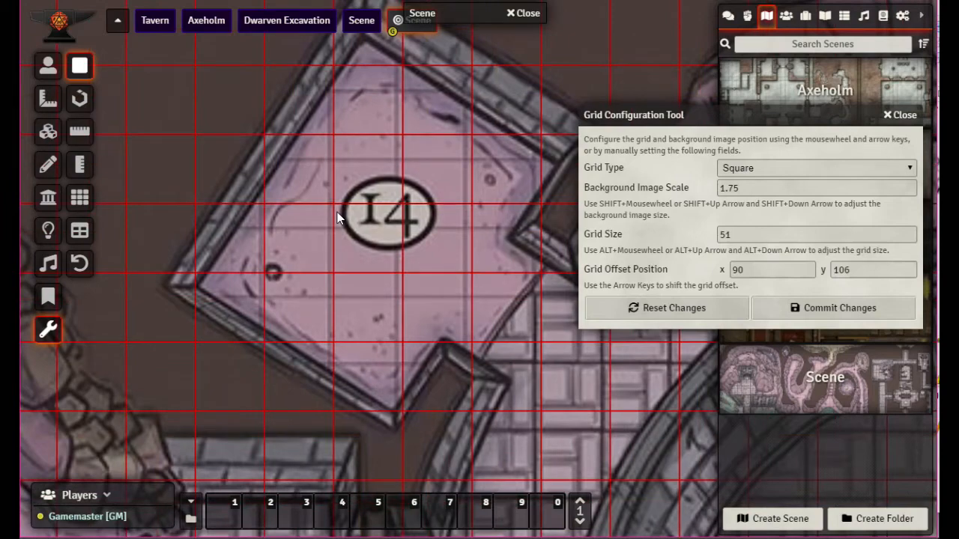
alt+scroll(337, 215, up, 1)
alt+scroll(337, 215, down, 1)
click(739, 235)
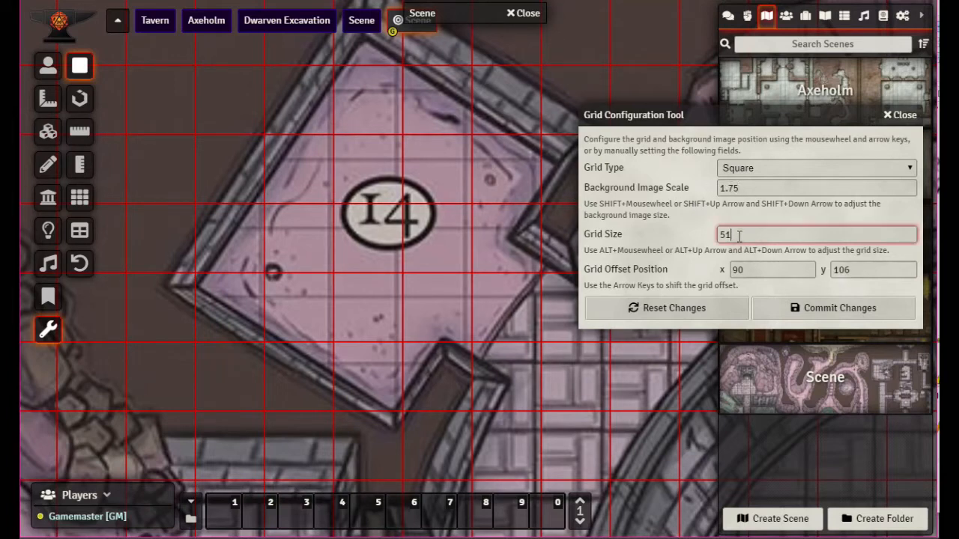
key(BackSpace)
text(0)
click(762, 188)
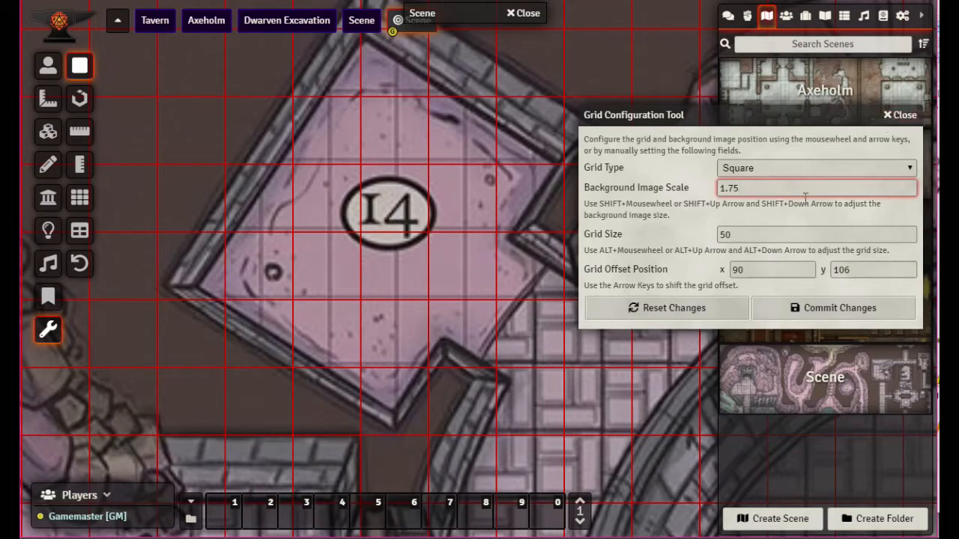
- Set both the horizontal and vertical grid offsets to 0
click(758, 269)
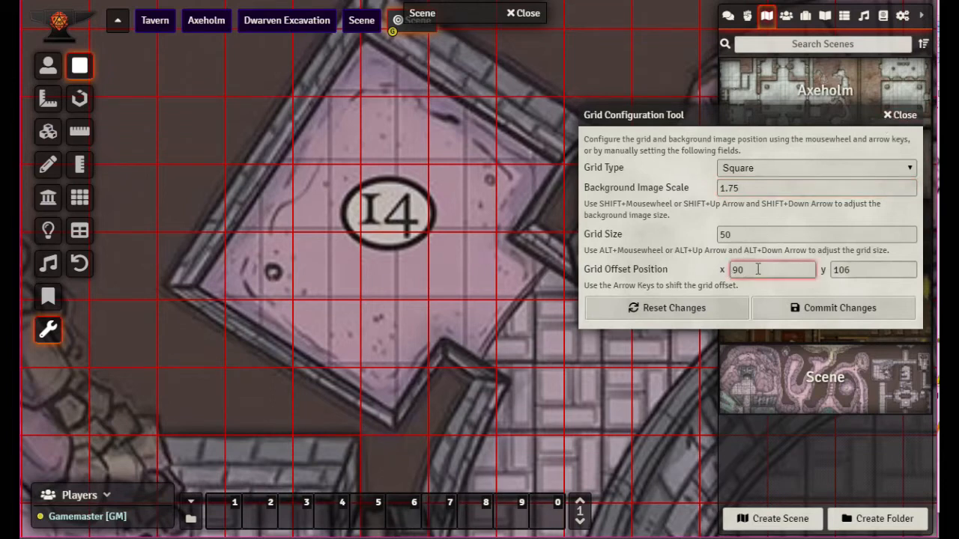
text(0)
drag(887, 269, 789, 264)
text(0)
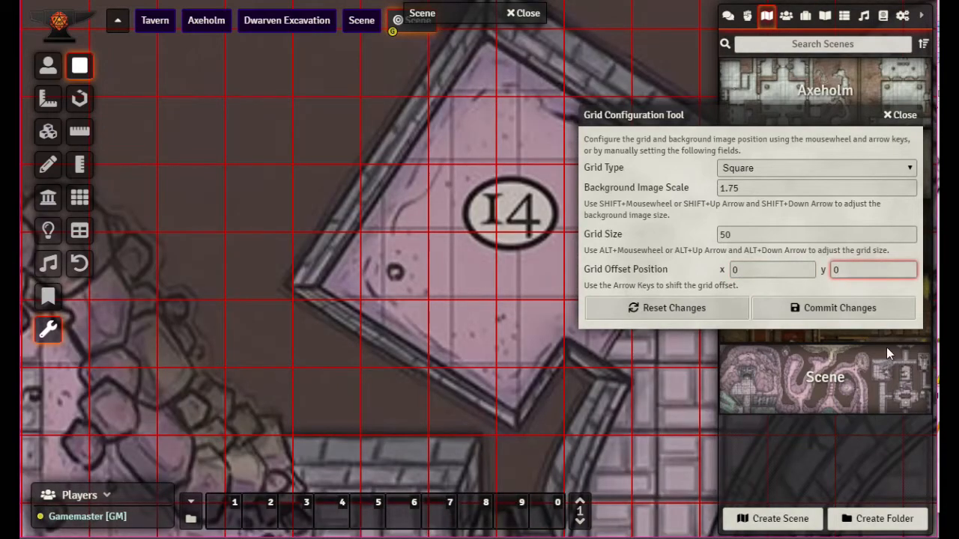
- Set the horizontal grid offset to 15 and refine it to 16 to match room 14's printed grid lines
click(762, 271)
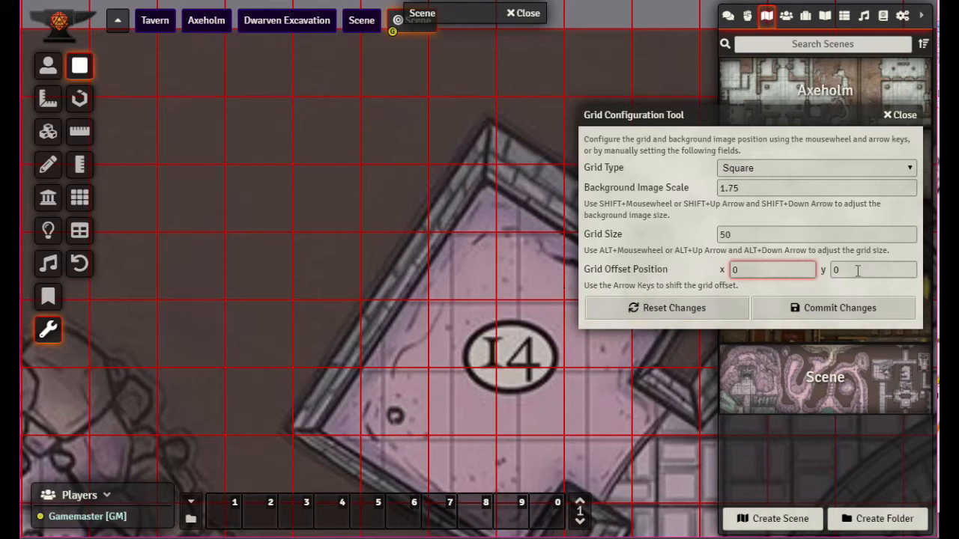
text(1)
key(Tab)
drag(762, 272, 646, 278)
text(15)
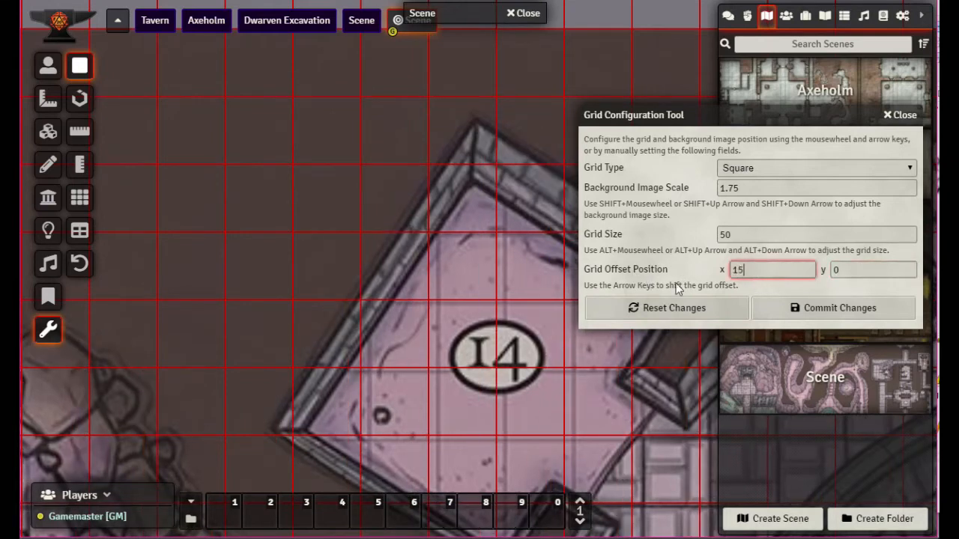
click(846, 268)
drag(746, 272, 676, 263)
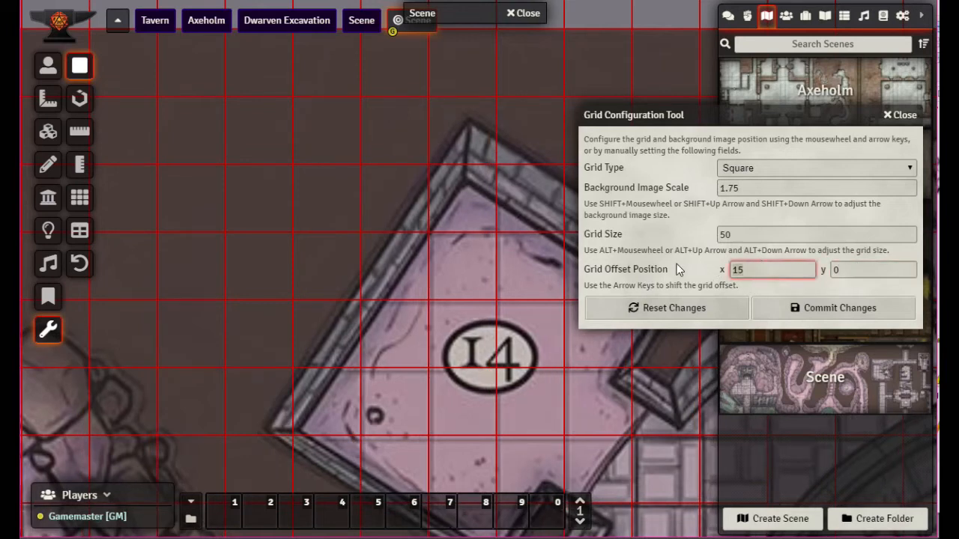
text(16)
click(862, 270)
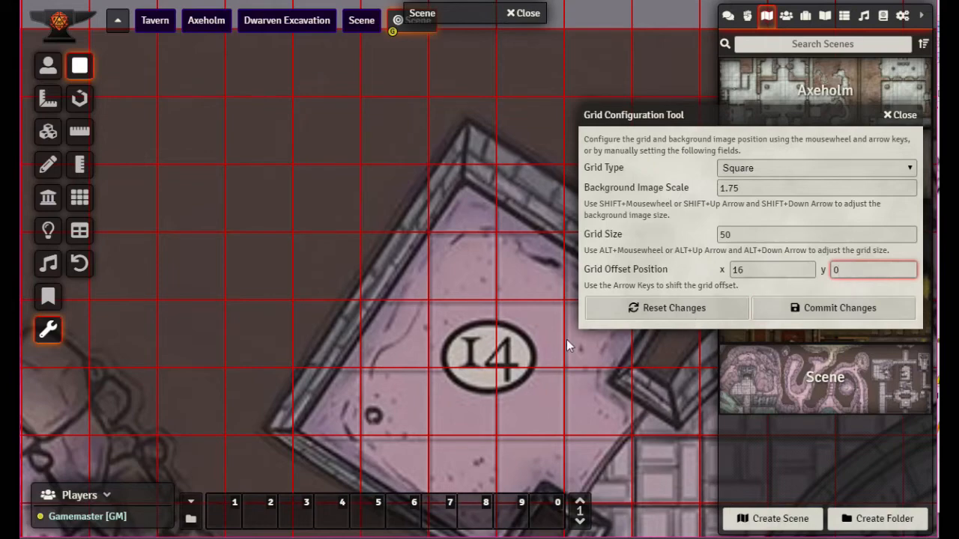
- Try a vertical grid offset of -1 and change it to 1
scroll(611, 420, down, 8)
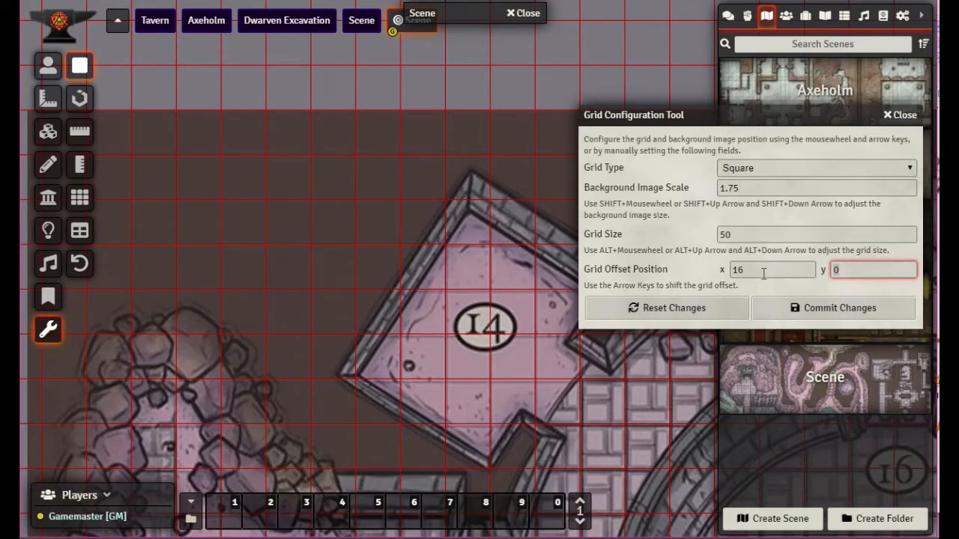
key(Up)
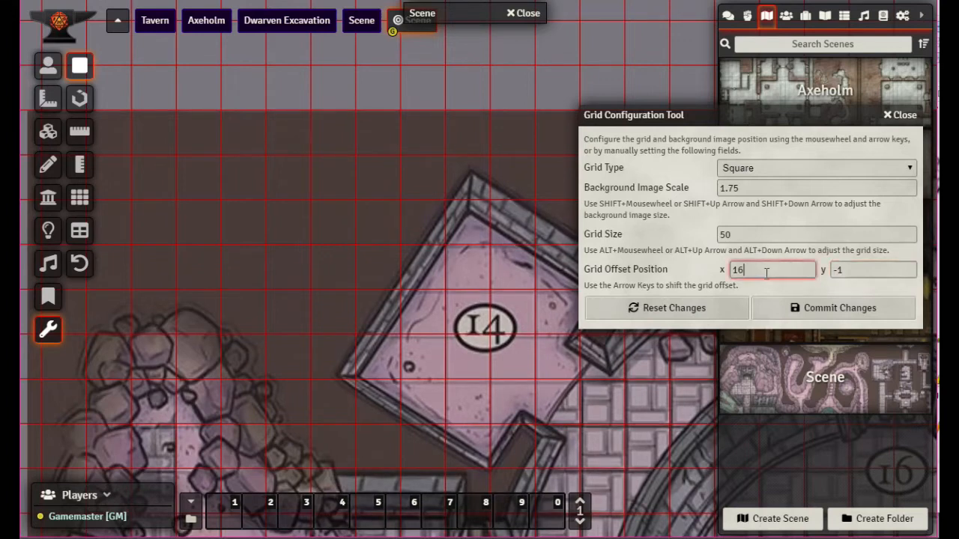
text(1)
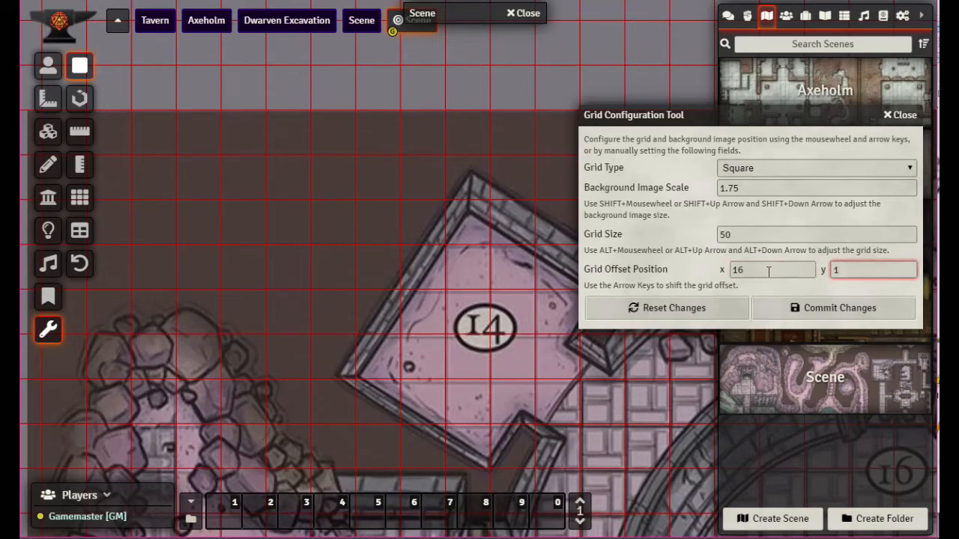
- Try a vertical grid offset of 2 and check the alignment around the other room 14 areas
click(500, 354)
double_click(836, 270)
text(2)
click(523, 329)
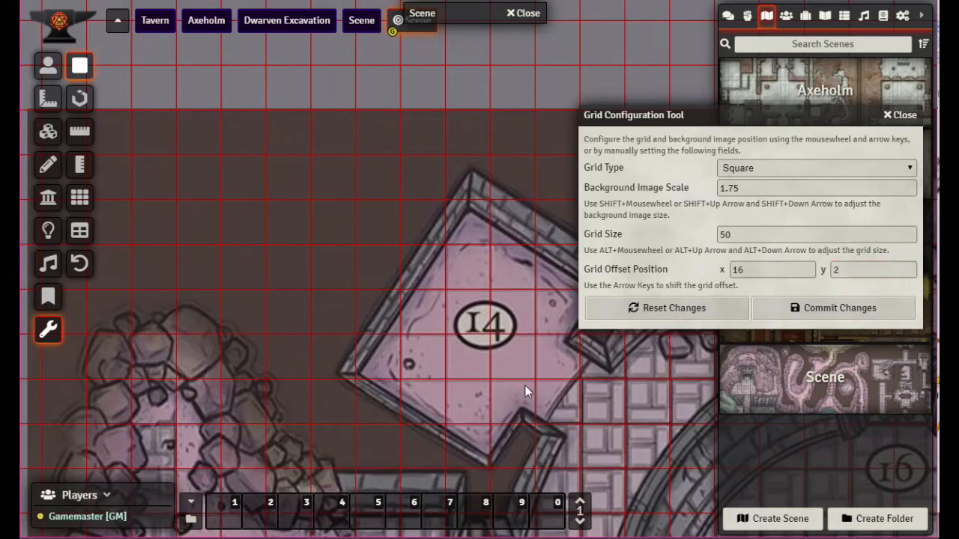
drag(634, 466, 337, 41)
drag(380, 347, 365, 325)
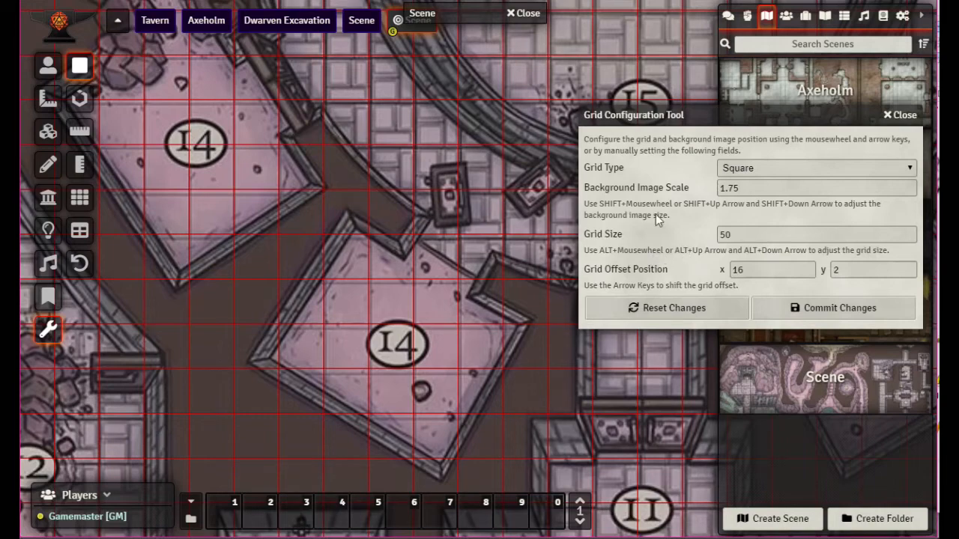
- Try a background image scale of 1.8, and leave the grid configuration and scene settings without committing
scroll(409, 307, down, 1)
scroll(410, 307, up, 1)
scroll(414, 309, up, 1)
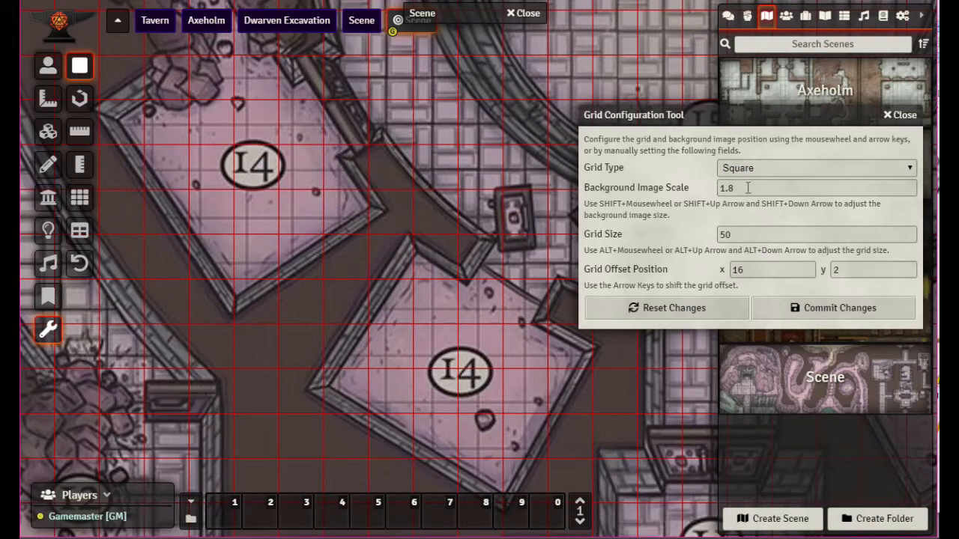
click(762, 272)
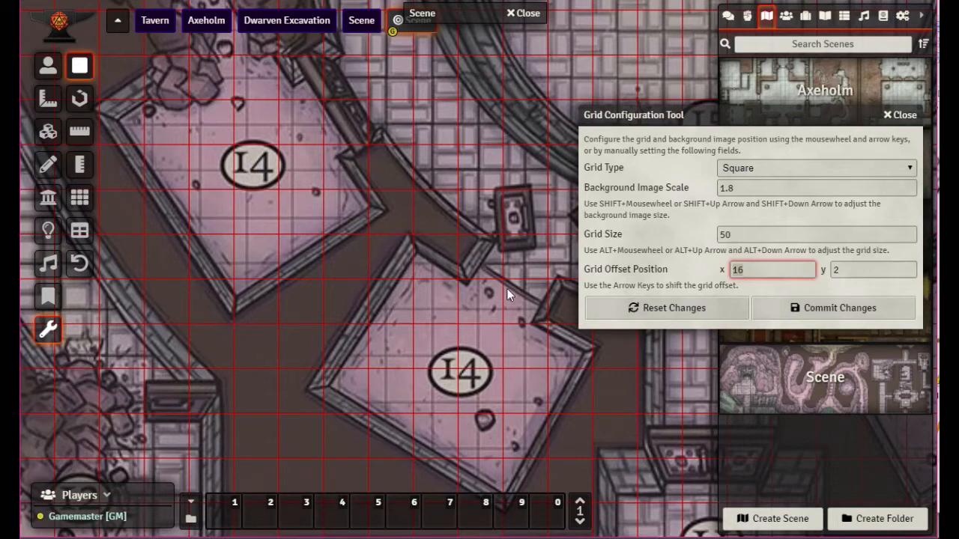
click(898, 117)
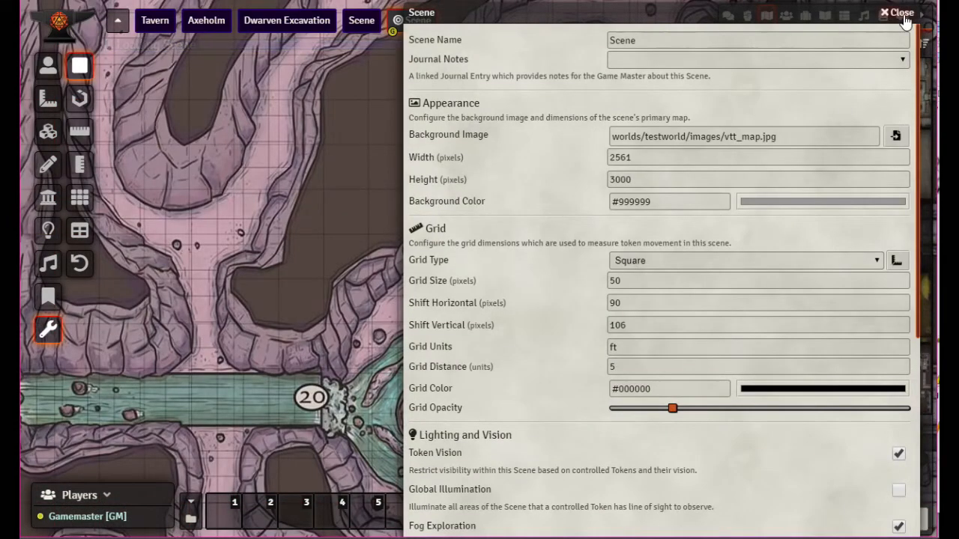
click(899, 13)
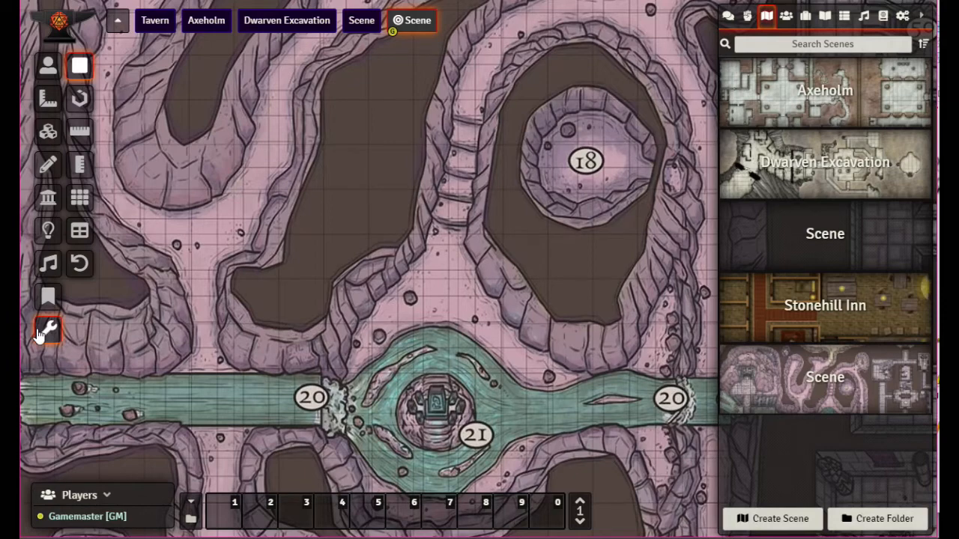
- Look through the installed modules in Module Management for the Grid Scale Menu module
click(902, 15)
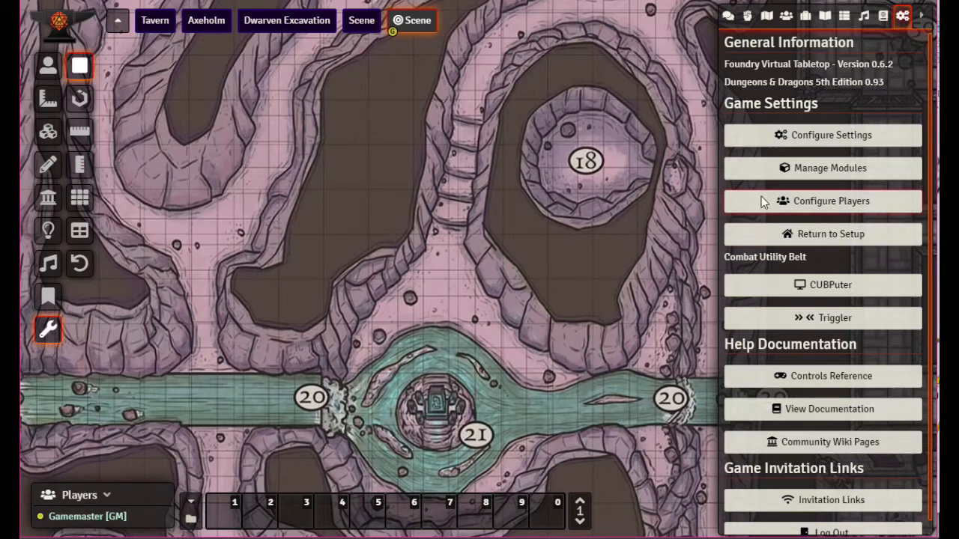
click(832, 165)
scroll(462, 319, down, 8)
scroll(464, 299, up, 4)
scroll(473, 255, up, 4)
scroll(487, 278, down, 9)
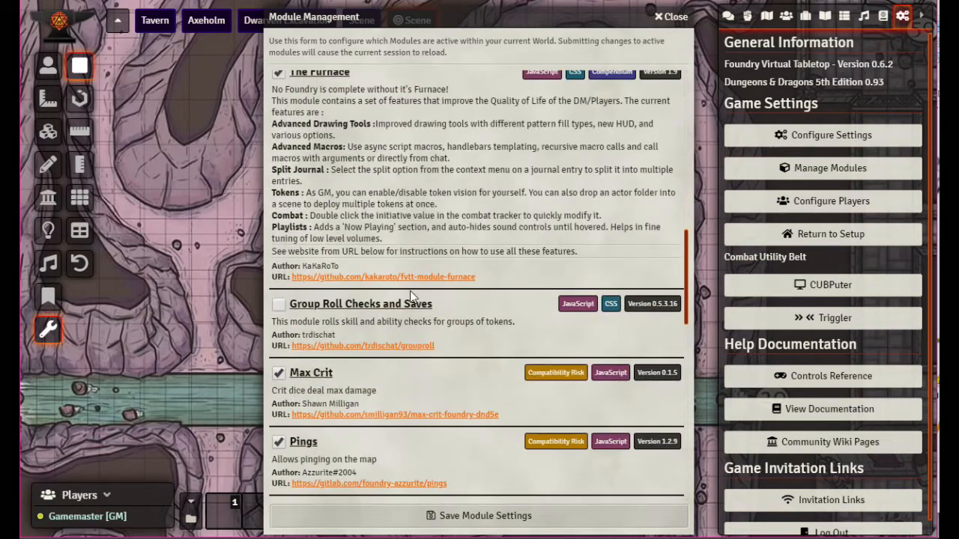
scroll(450, 239, down, 7)
scroll(454, 241, up, 3)
scroll(368, 243, down, 2)
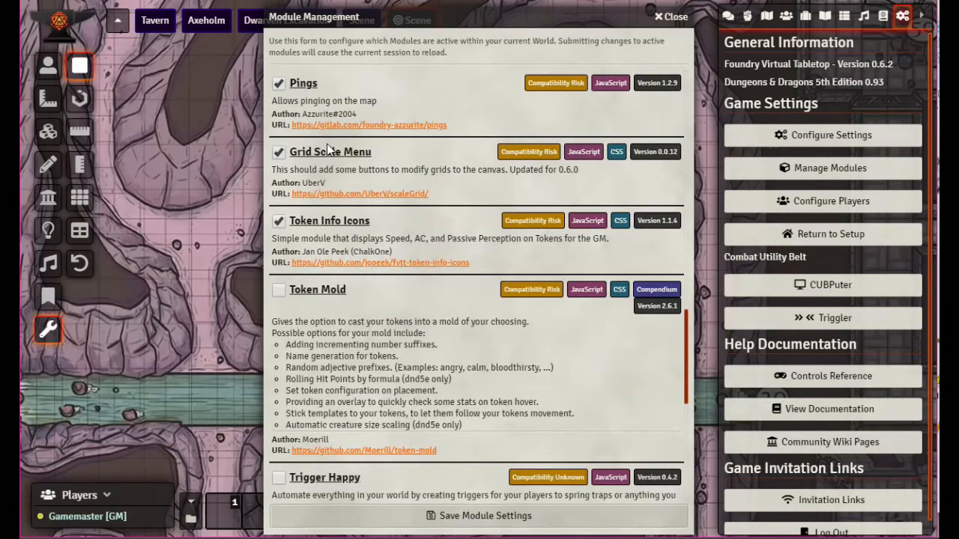
click(662, 19)
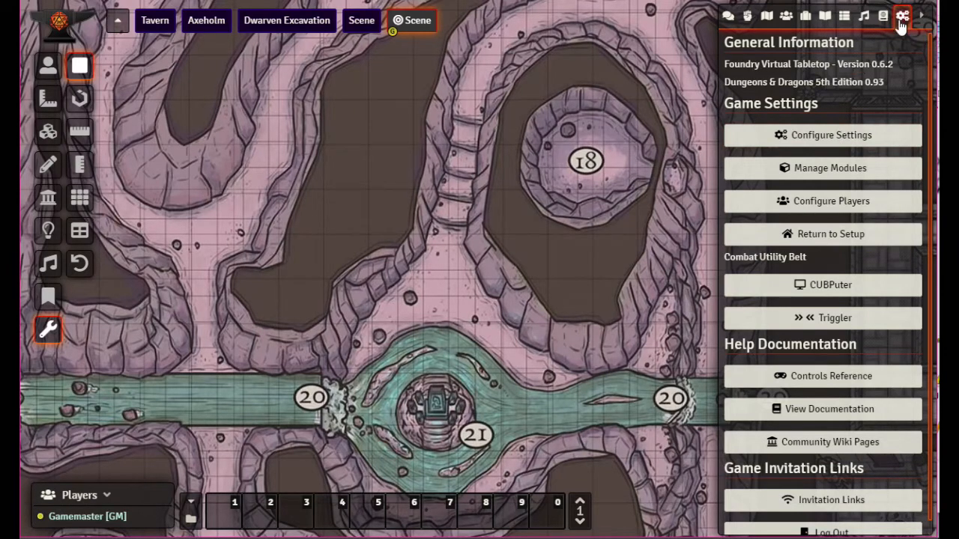
- Look through the game's module settings for Grid Scale Menu options and close them
click(818, 136)
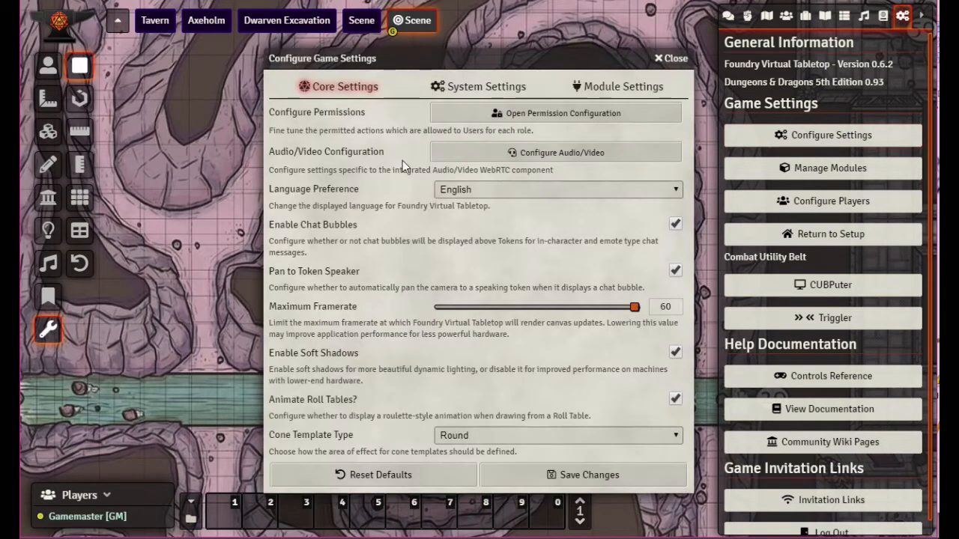
click(615, 87)
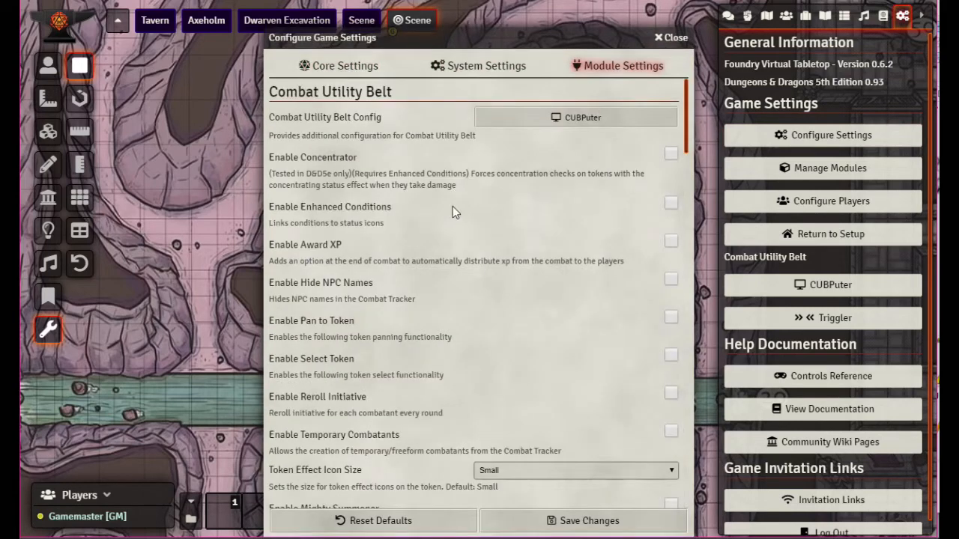
scroll(513, 235, down, 15)
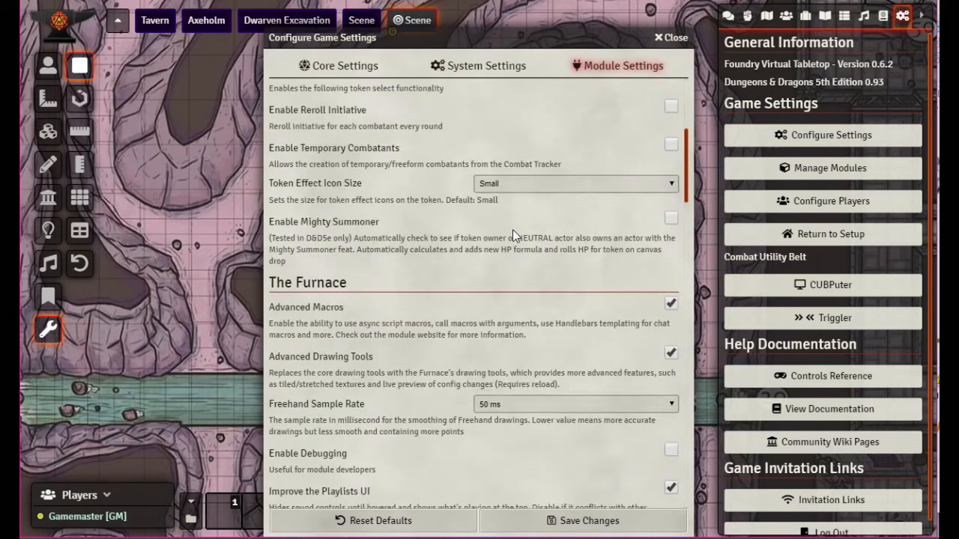
scroll(513, 234, down, 15)
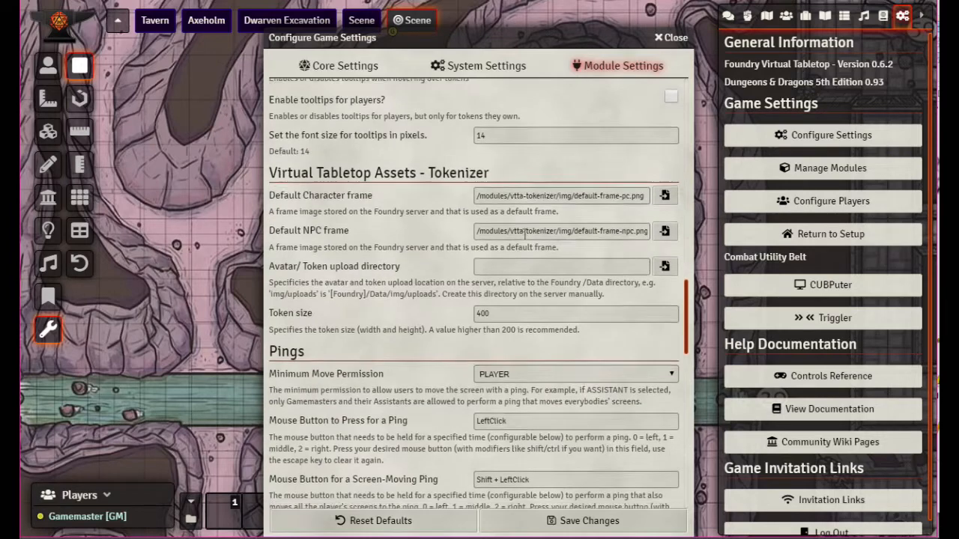
scroll(535, 248, down, 5)
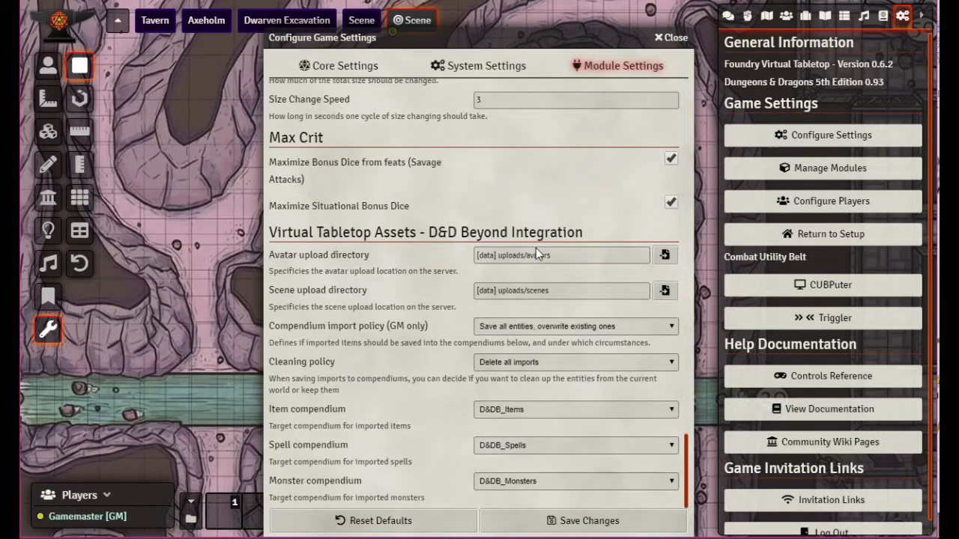
click(672, 38)
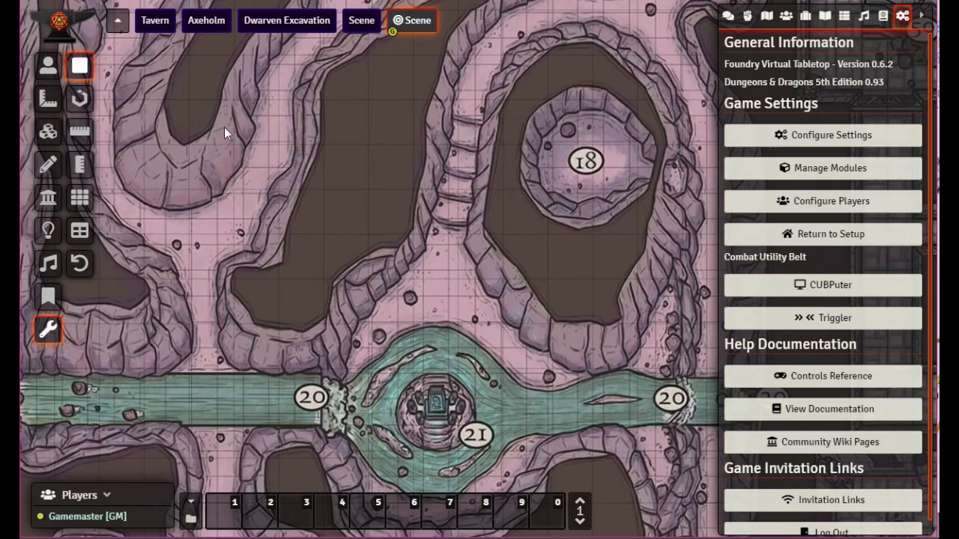
- Set the grid's X offset to 67 by picking a printed vertical grid line inside the uppermost room 14
scroll(172, 195, up, 3)
scroll(214, 177, down, 3)
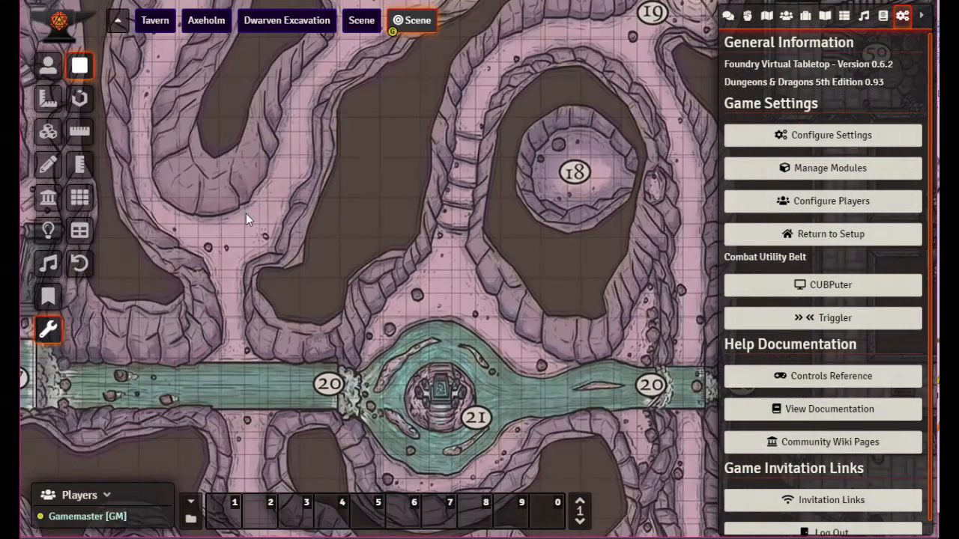
drag(197, 98, 480, 316)
drag(161, 56, 473, 312)
drag(240, 180, 609, 306)
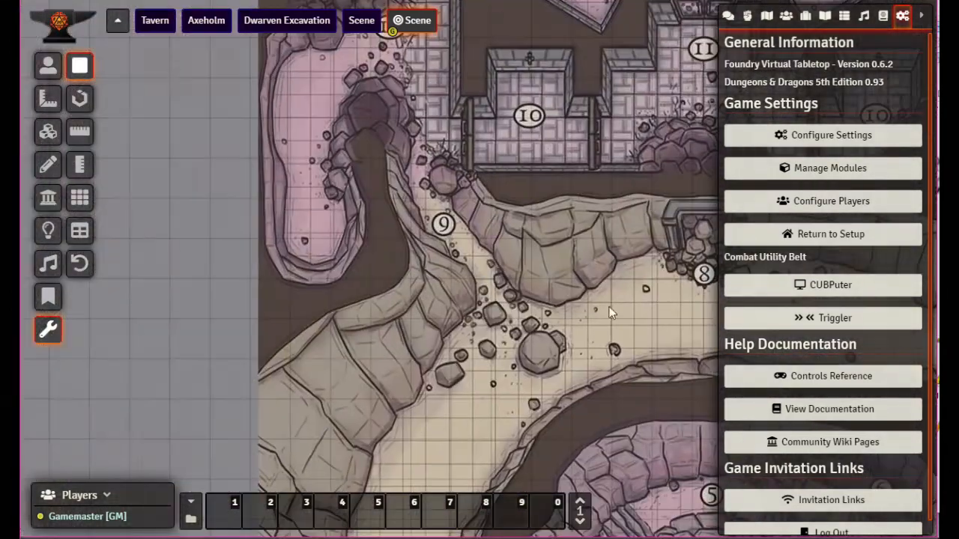
drag(430, 169, 409, 523)
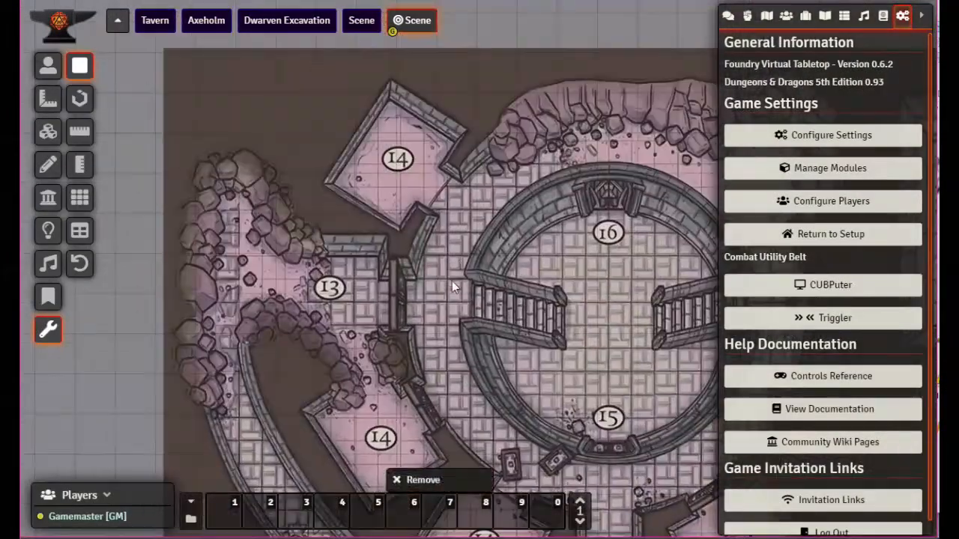
drag(426, 201, 404, 289)
scroll(392, 270, up, 5)
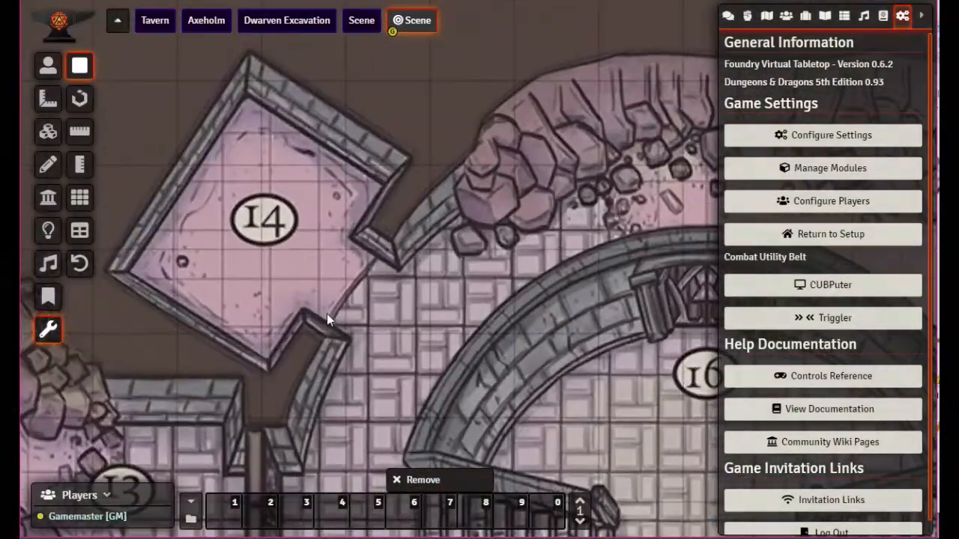
drag(328, 317, 391, 228)
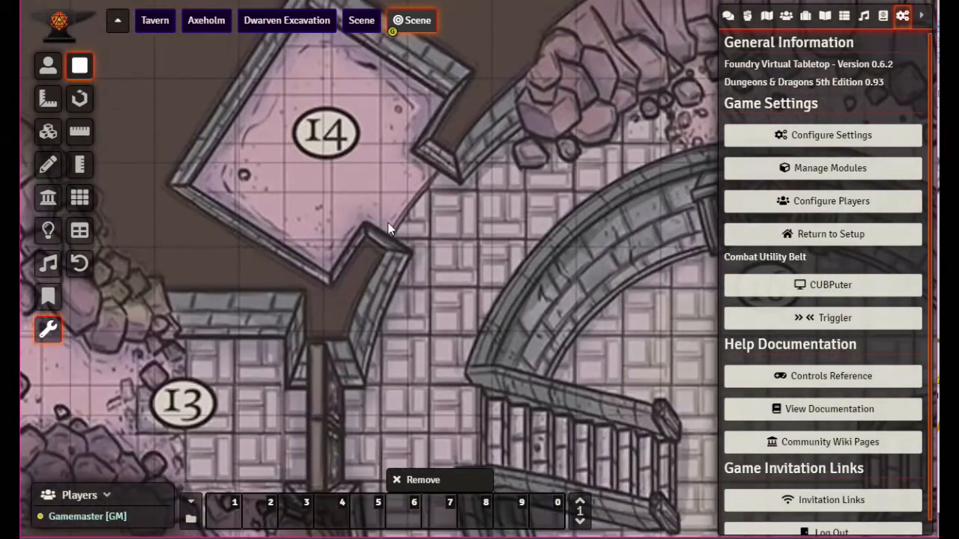
click(78, 135)
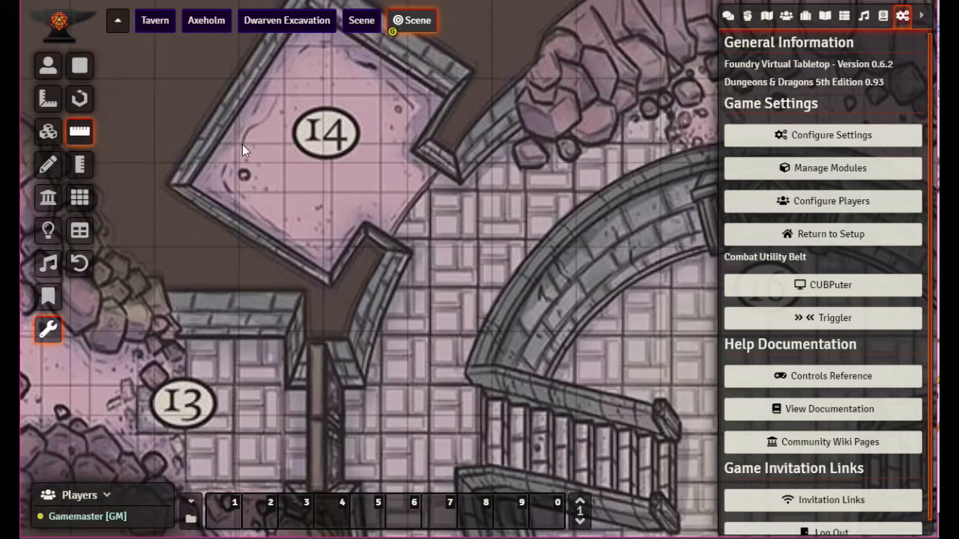
click(284, 170)
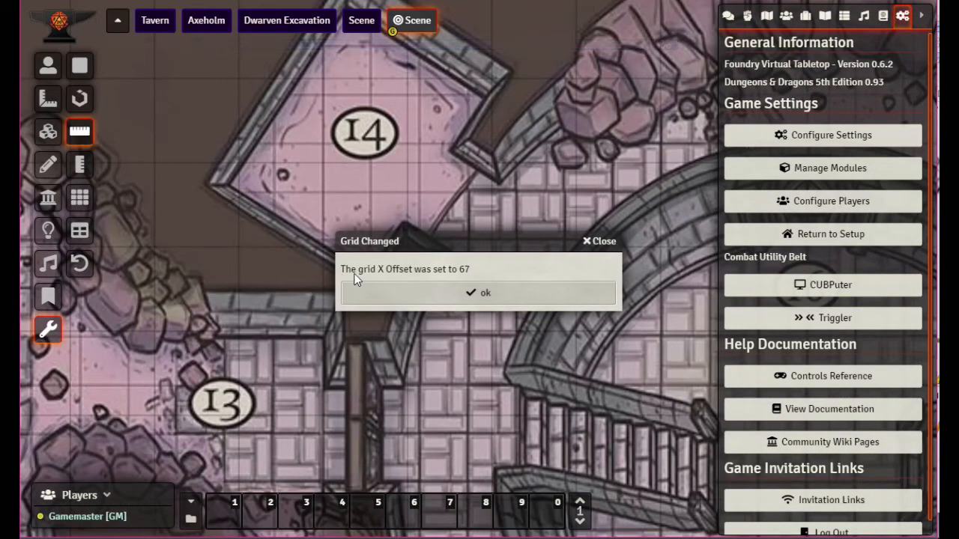
click(490, 298)
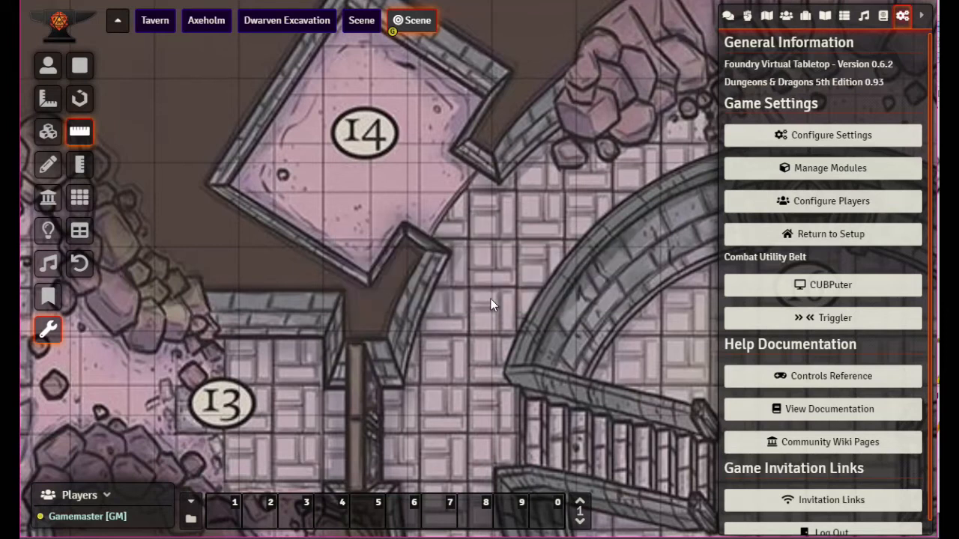
- Set the grid's Y offset to 123 by picking a printed horizontal grid line inside room 14
click(81, 166)
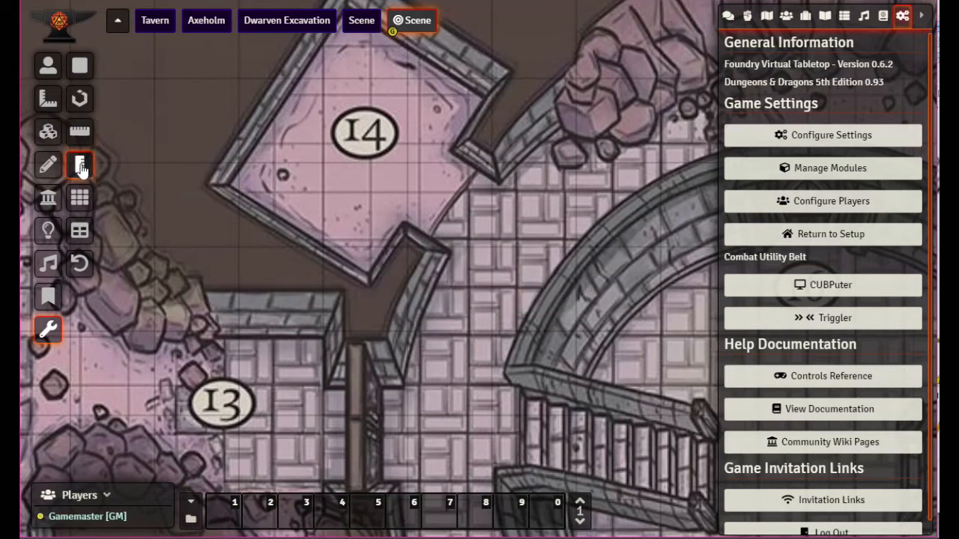
click(344, 193)
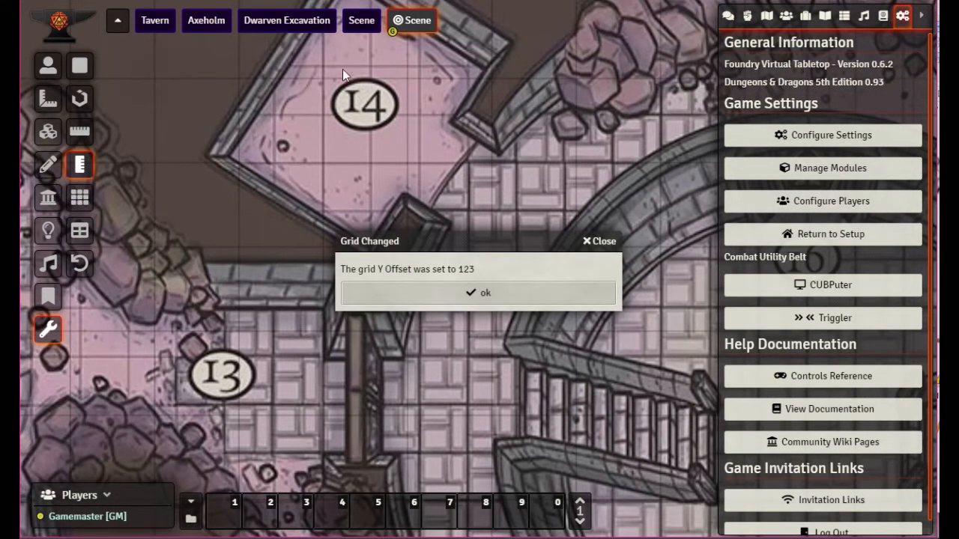
click(512, 300)
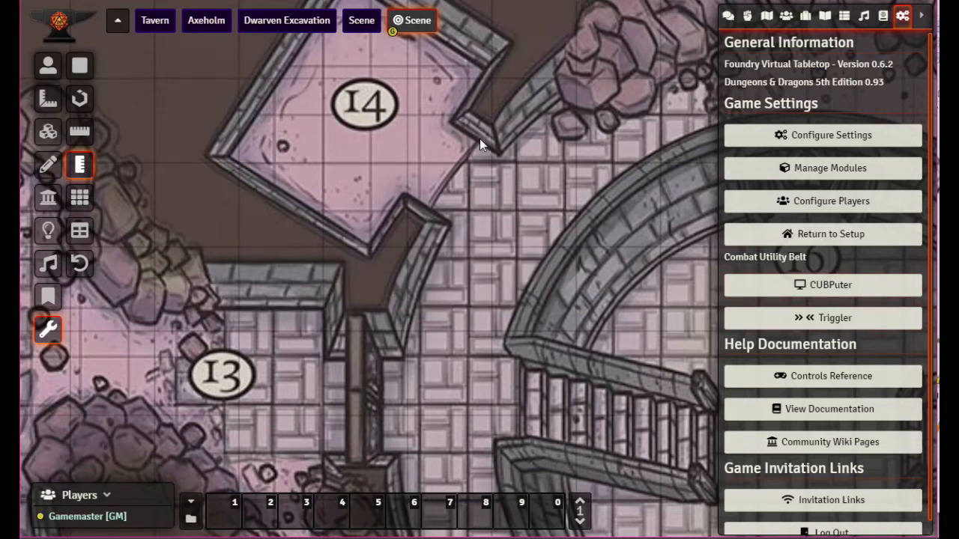
- Check the grid size and offsets in the current scene's settings and Grid Configuration Tool, and close both
click(766, 17)
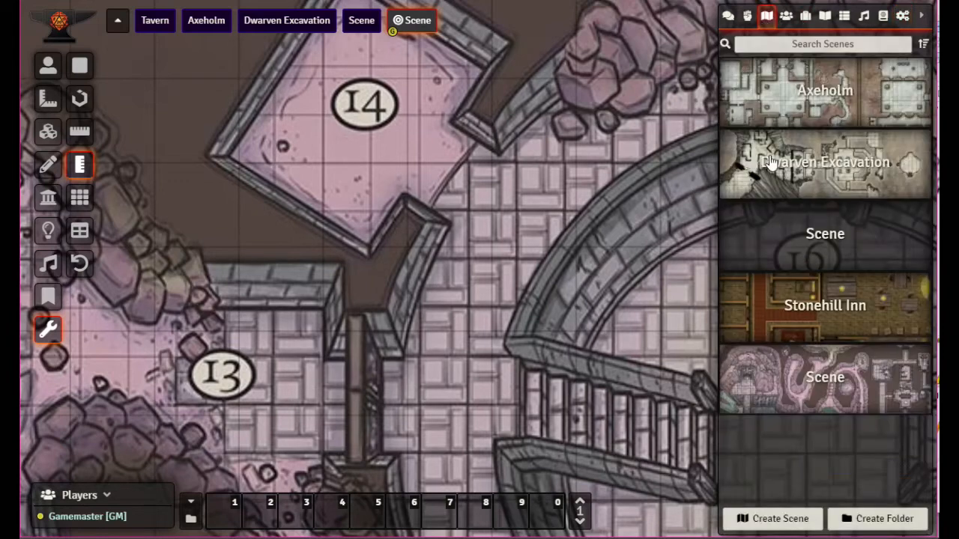
click(816, 395)
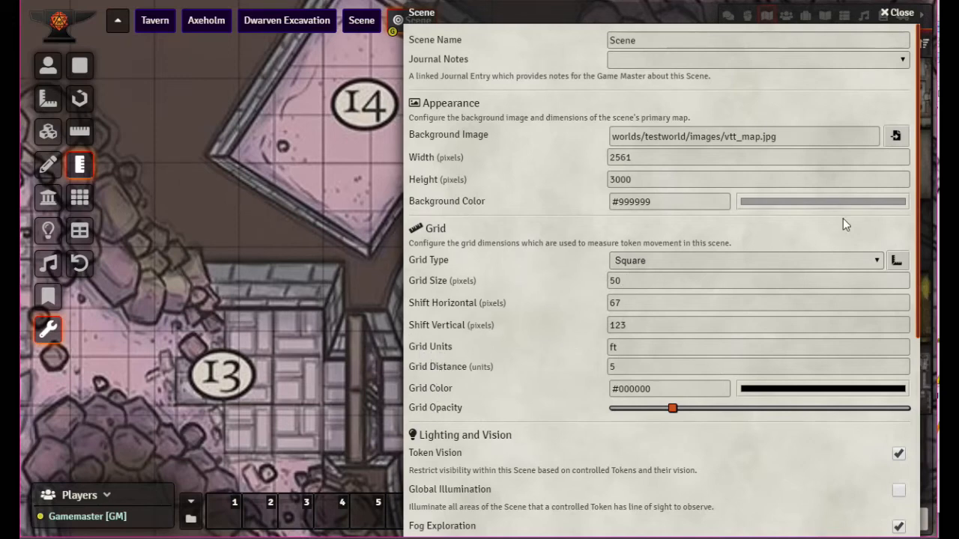
click(895, 261)
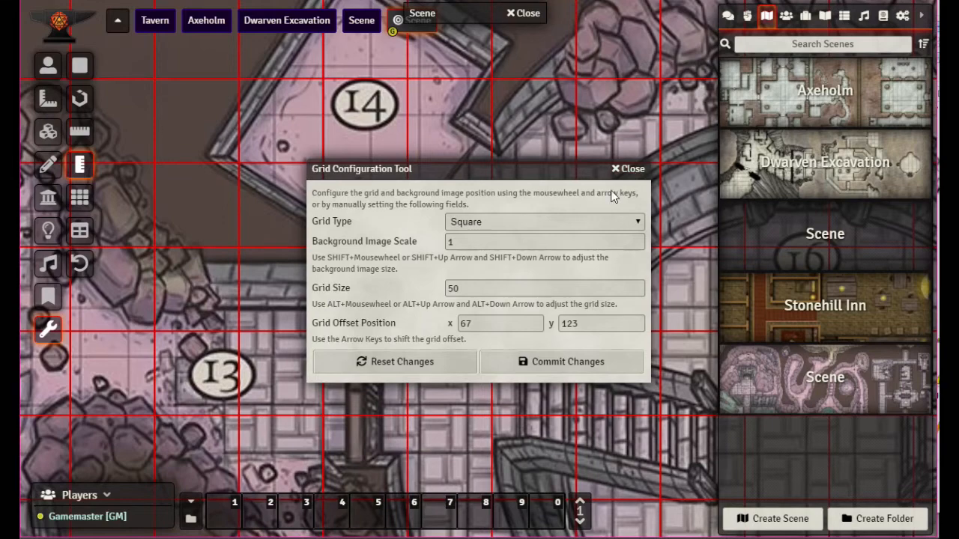
click(631, 169)
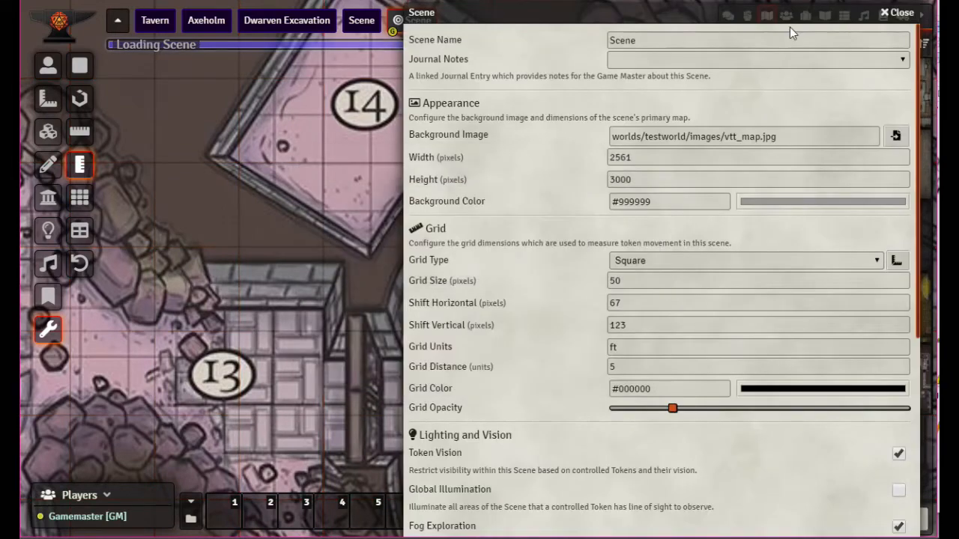
click(898, 13)
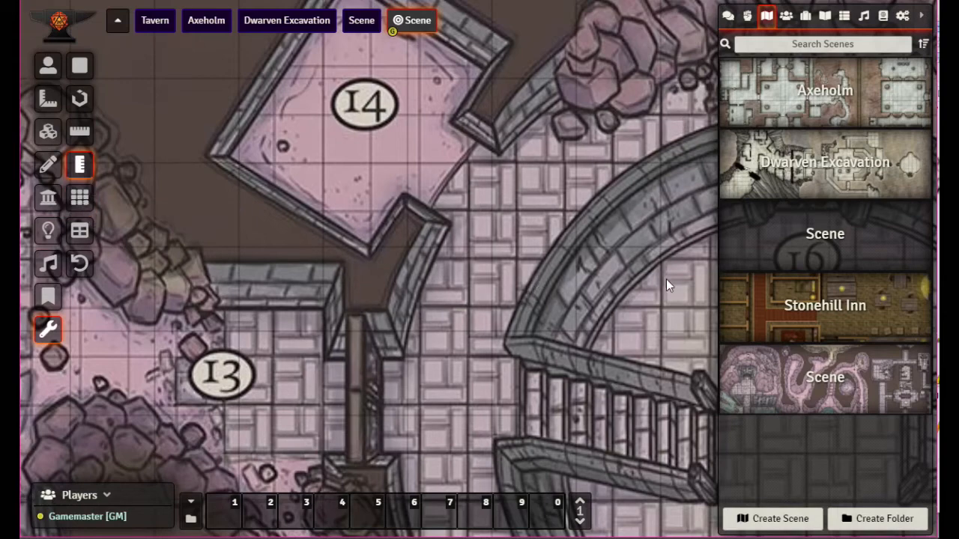
- Try to set the grid size by outlining a three-by-three block of printed squares in the round chamber between 16 and 15
drag(659, 309, 188, 140)
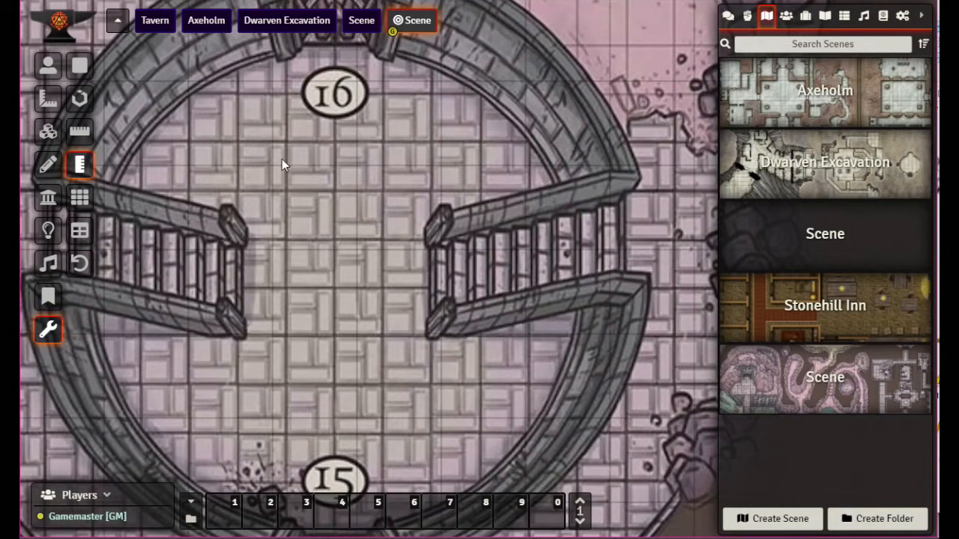
click(80, 198)
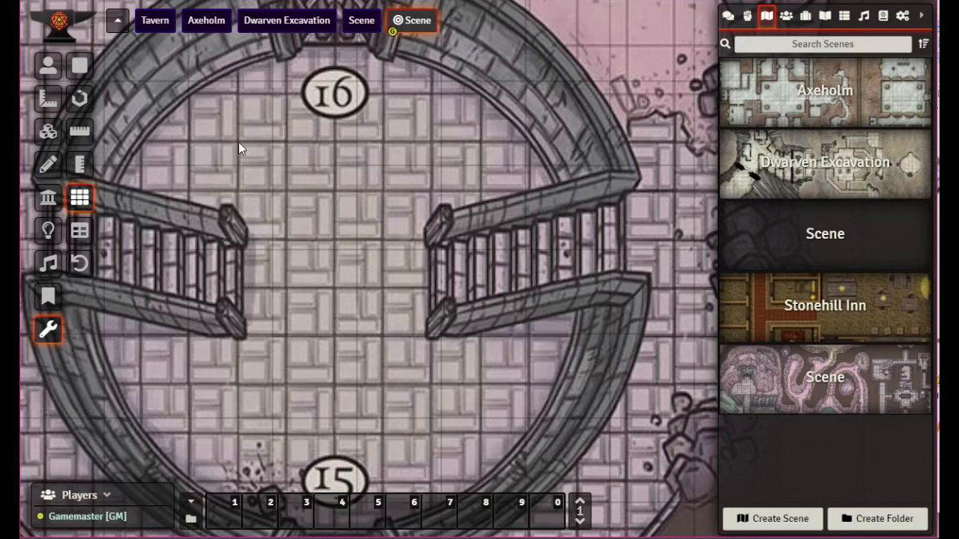
drag(238, 141, 385, 315)
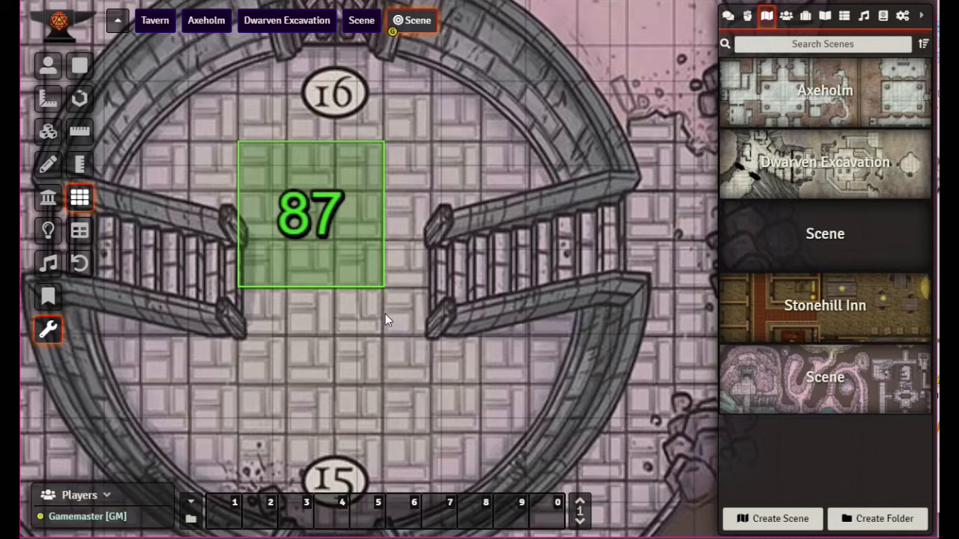
drag(385, 314, 384, 314)
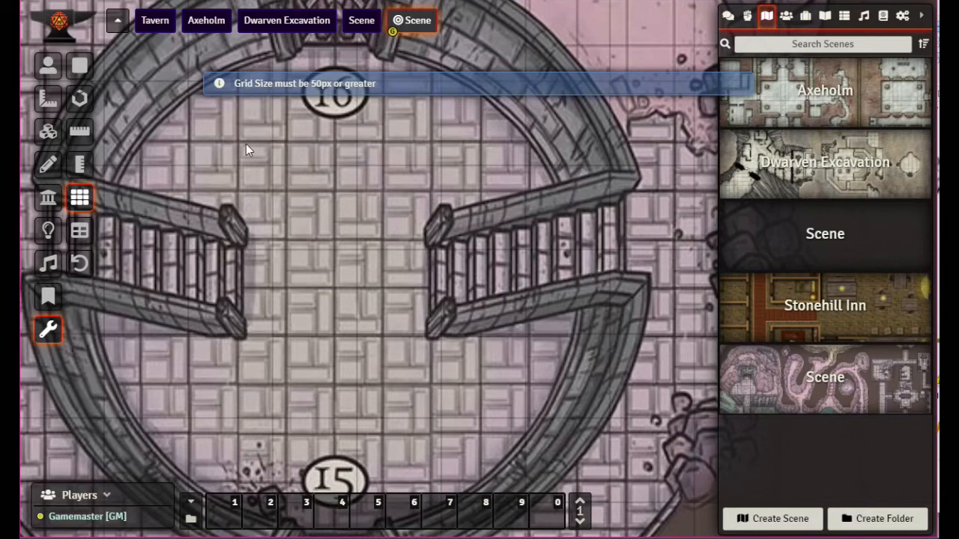
- Look at the dialog for setting the grid by number of squares and the grid reset prompt, dismissing both
click(79, 232)
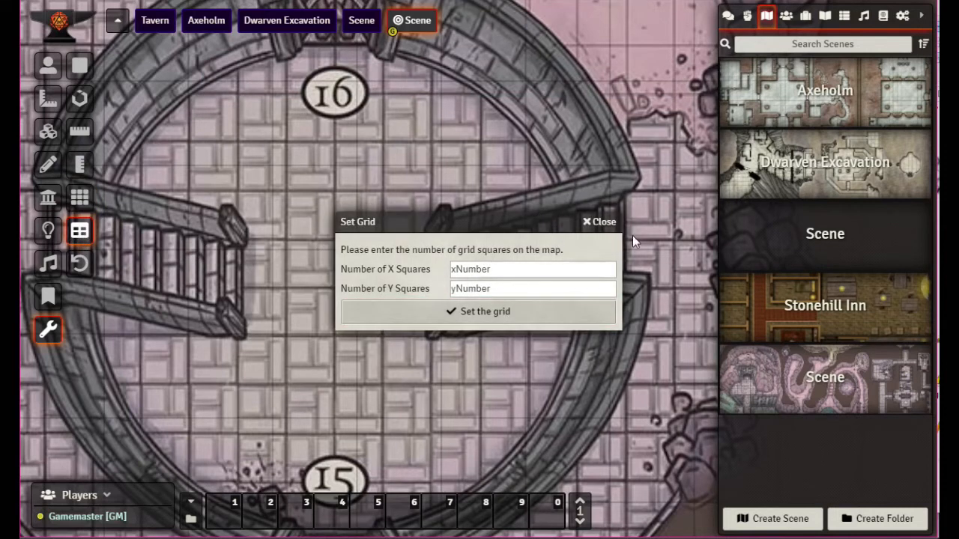
click(602, 223)
click(80, 265)
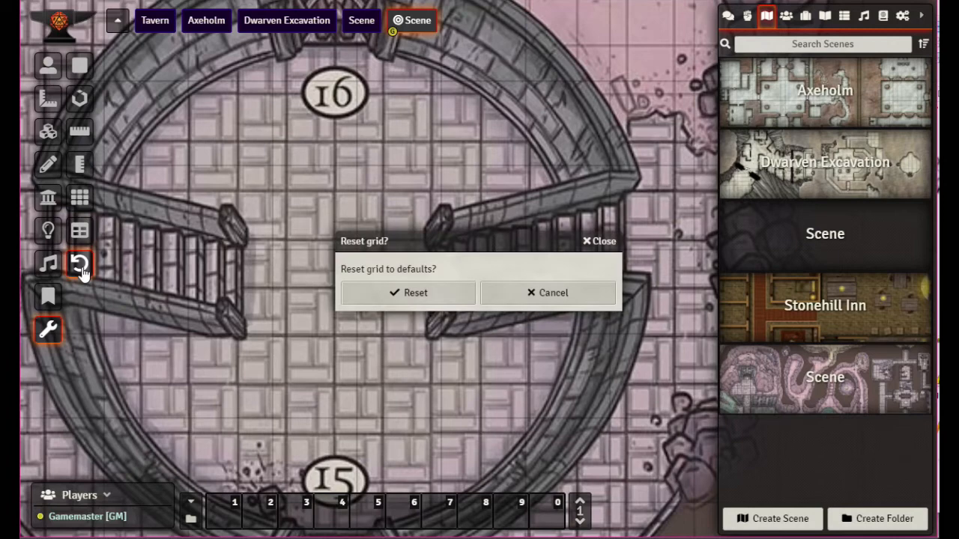
click(602, 247)
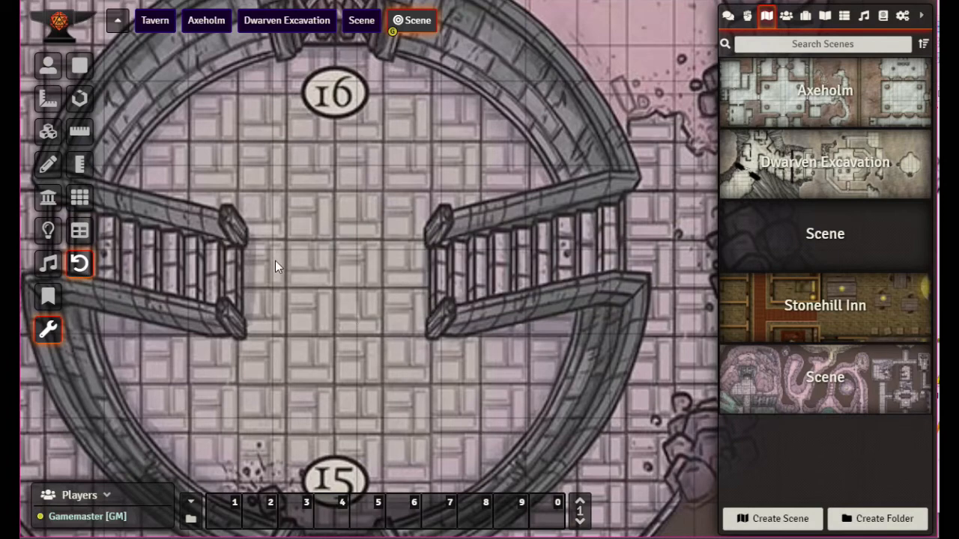
- Replace the current scene's background image with vtt_map_50px_90W_106H.jpg, save the scene, and check its dimensions in the scene settings
click(836, 389)
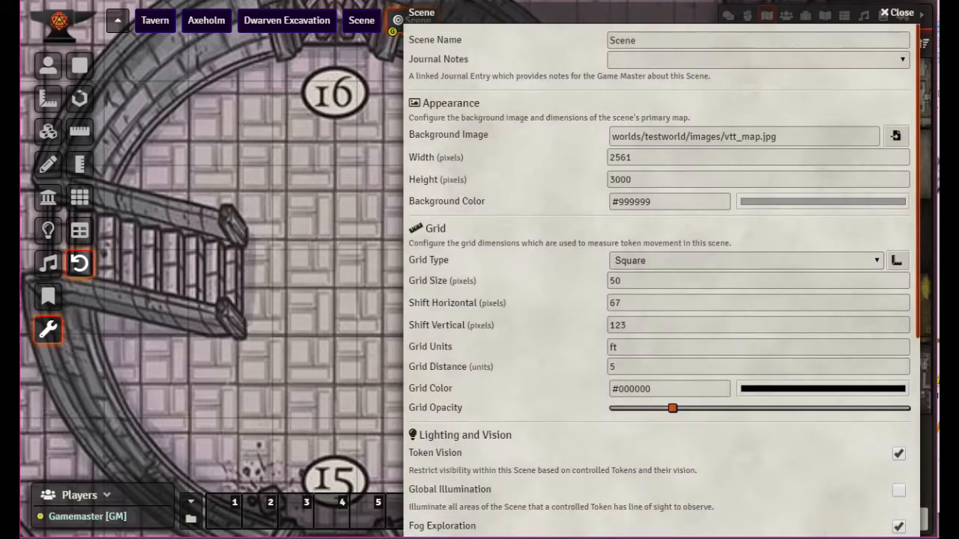
click(896, 13)
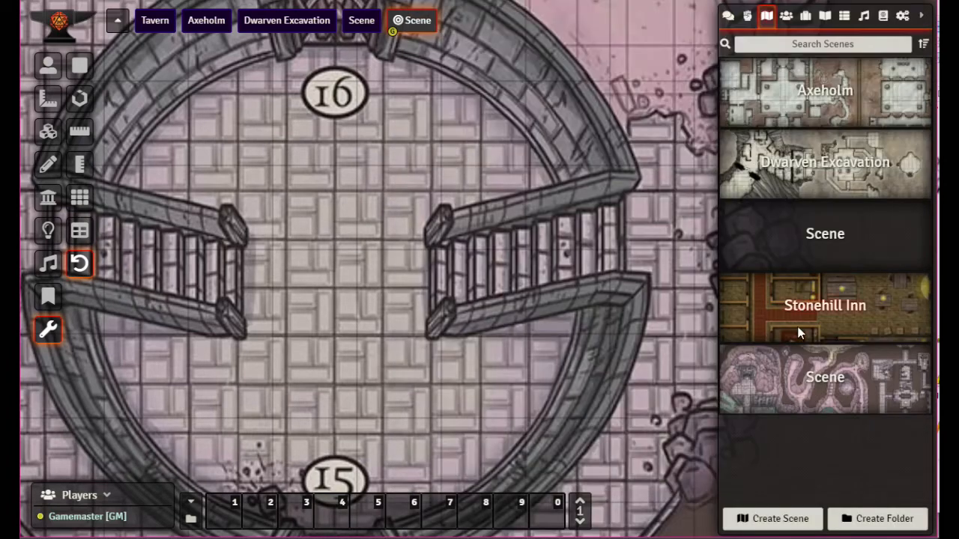
click(798, 383)
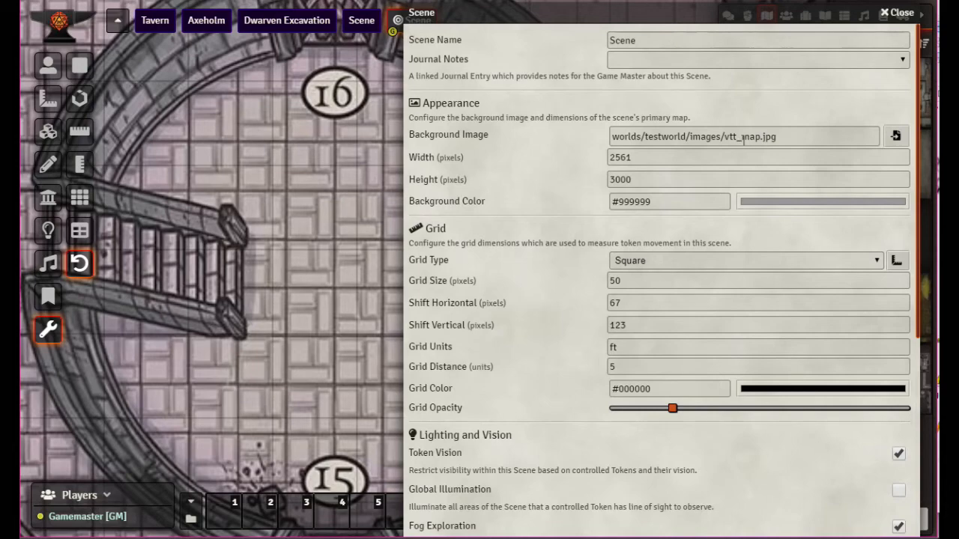
click(896, 138)
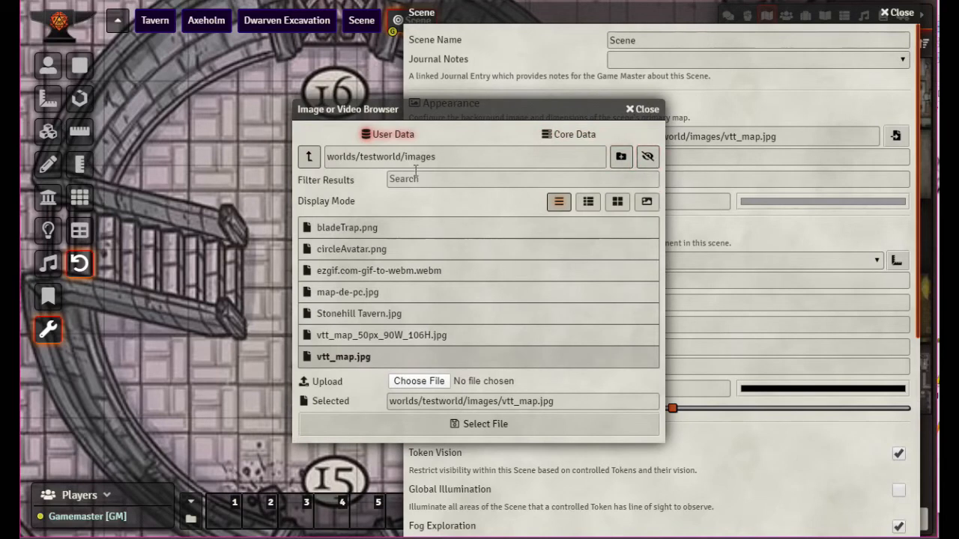
click(403, 337)
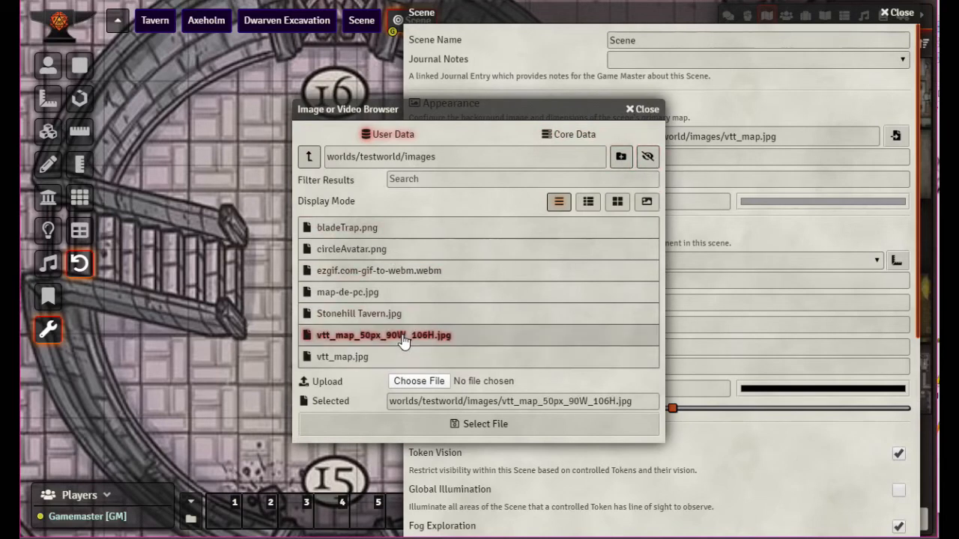
click(461, 425)
scroll(738, 408, down, 5)
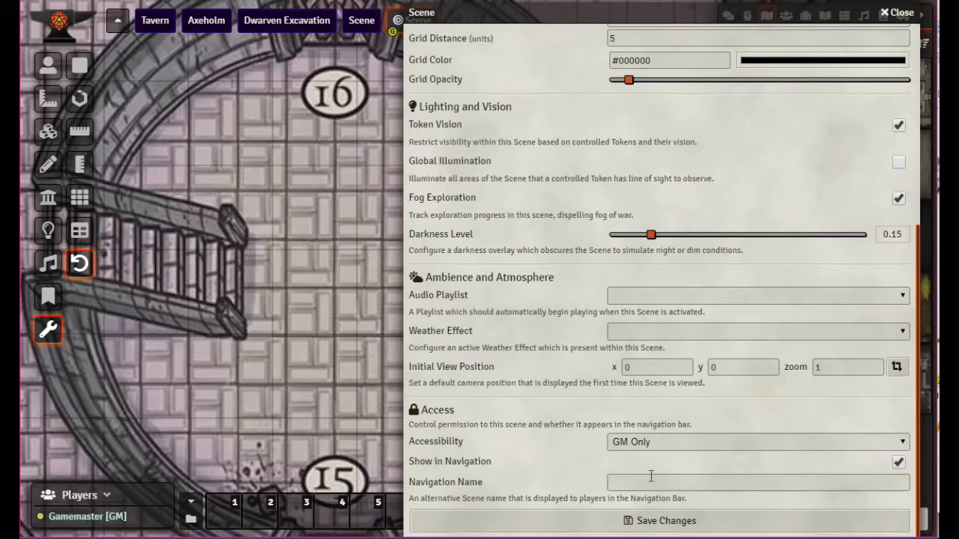
click(676, 526)
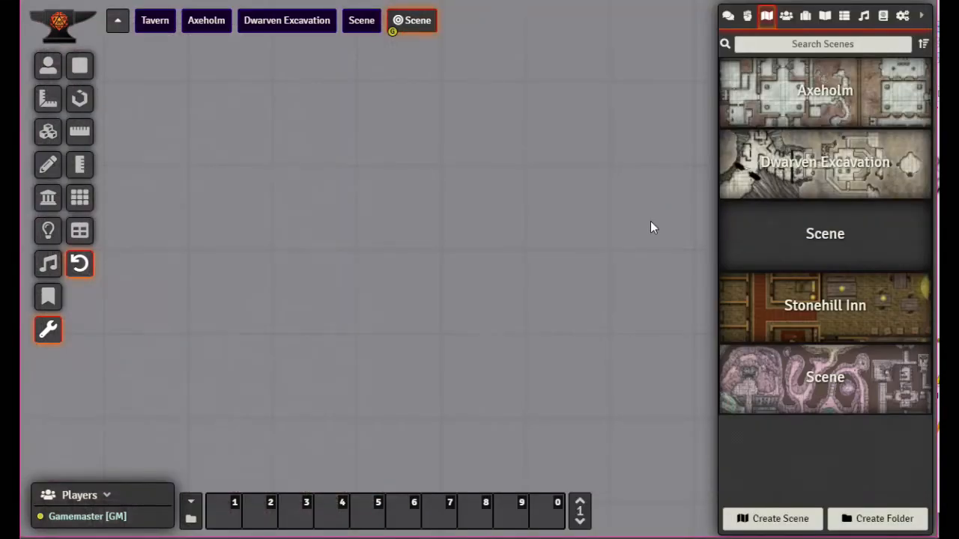
click(797, 384)
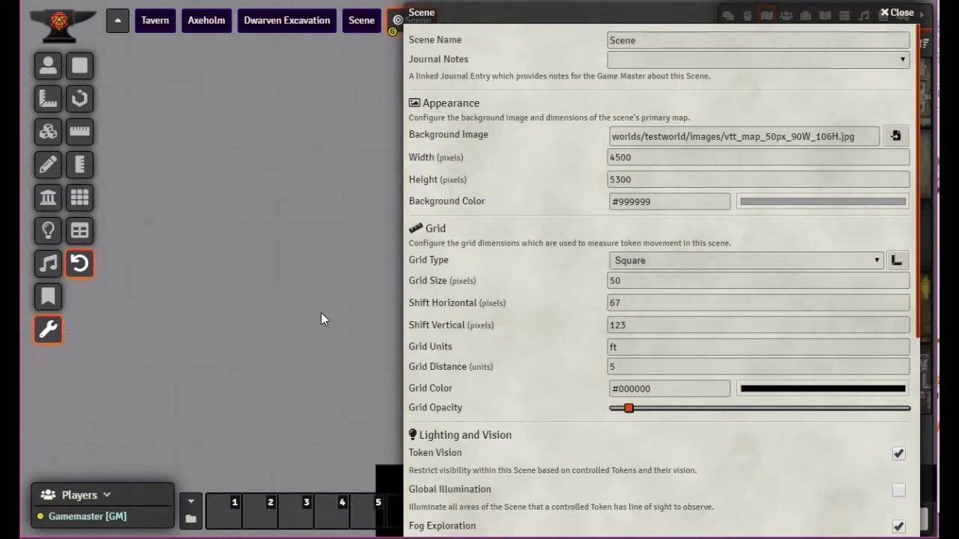
click(899, 14)
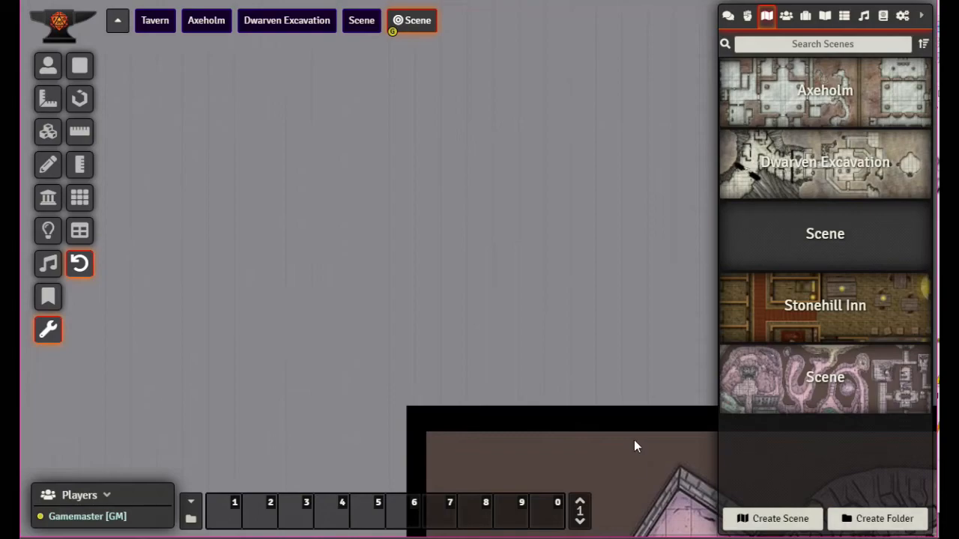
- Set the grid scale to 50 by outlining a three-by-three block of printed squares in the round chamber between 16 and 15
drag(635, 454, 222, 14)
drag(385, 183, 346, 144)
scroll(458, 191, up, 2)
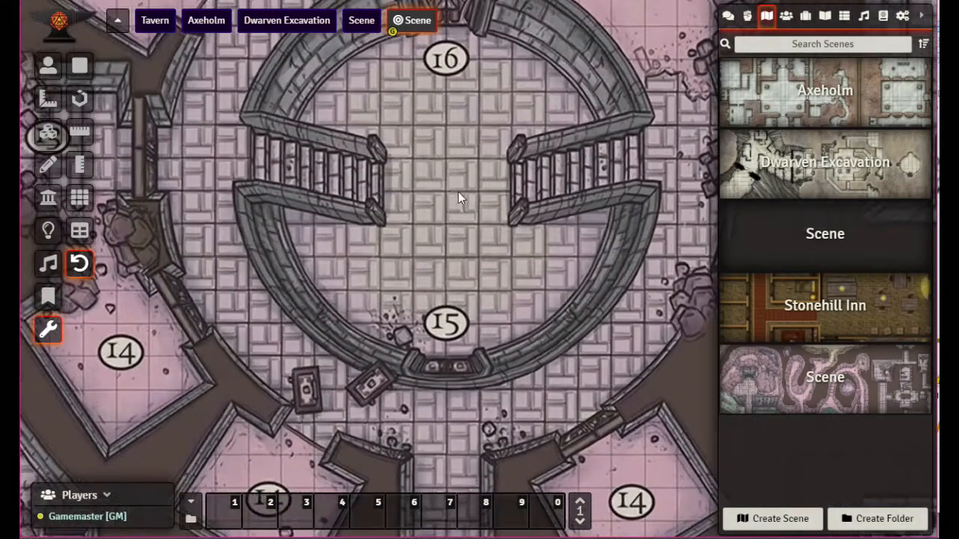
scroll(464, 203, up, 7)
drag(388, 155, 474, 281)
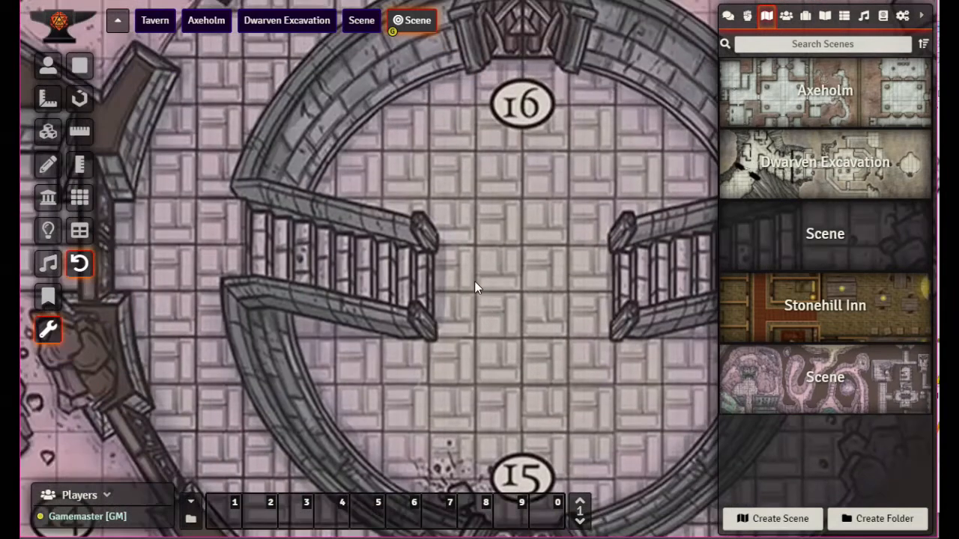
click(79, 197)
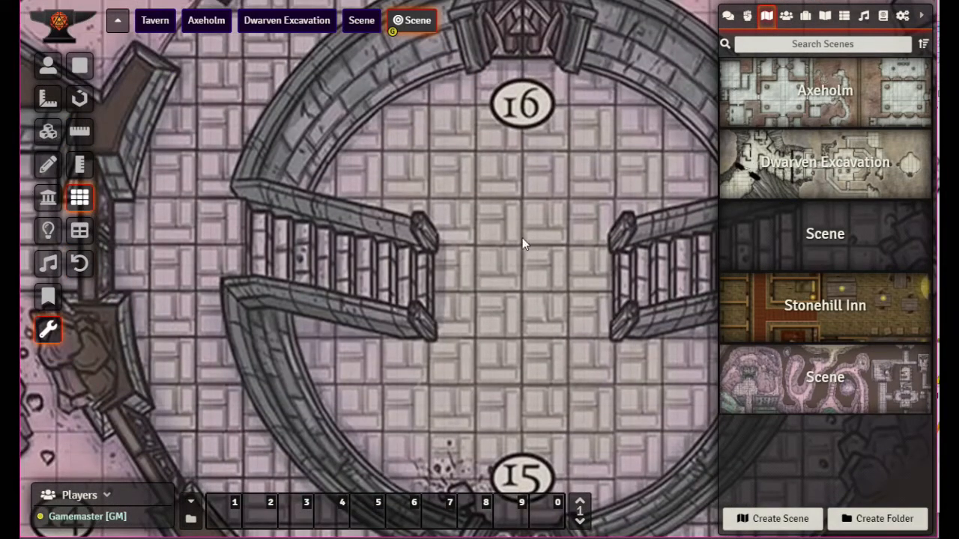
drag(450, 217, 569, 328)
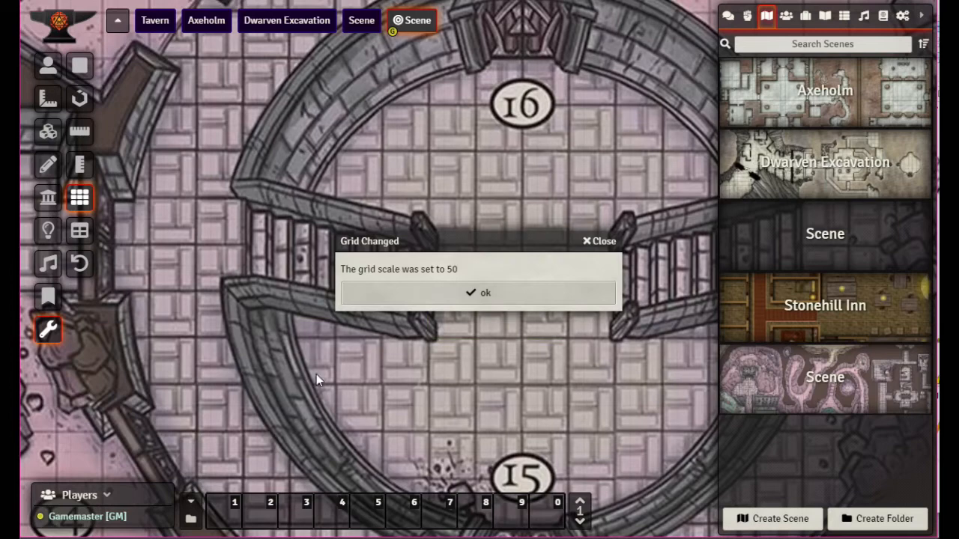
click(476, 294)
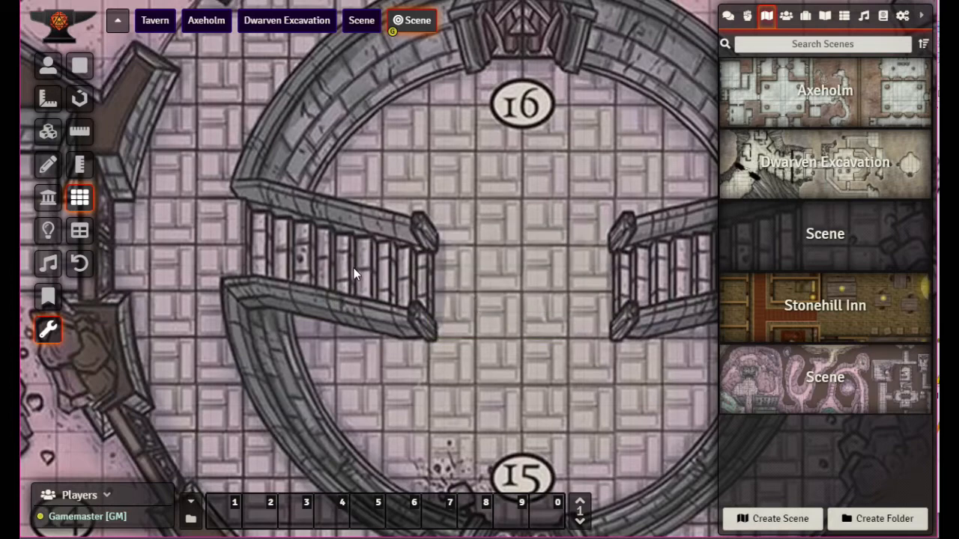
- Inspect the grid overlay around the uppermost room 14 in the Grid Configuration Tool, and close the scene settings without saving
drag(288, 127, 610, 388)
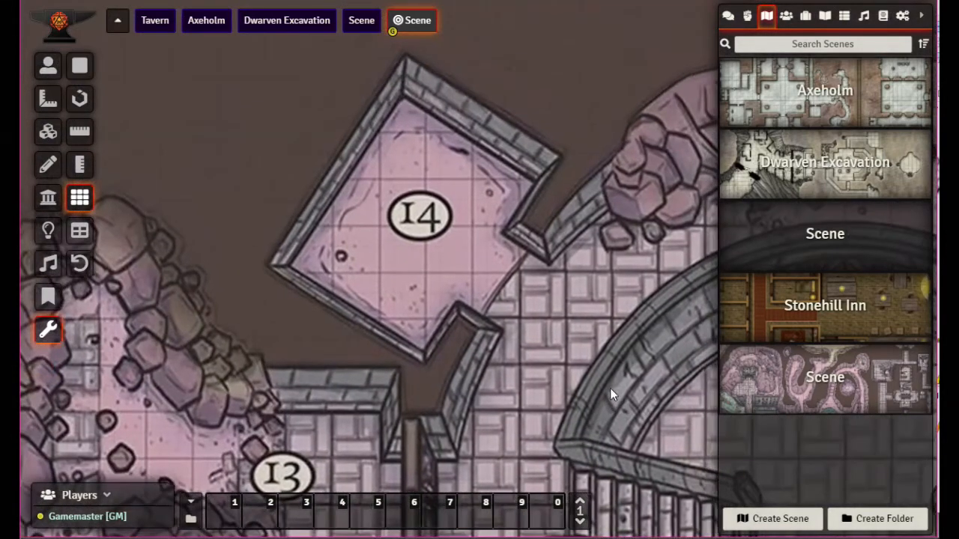
click(79, 131)
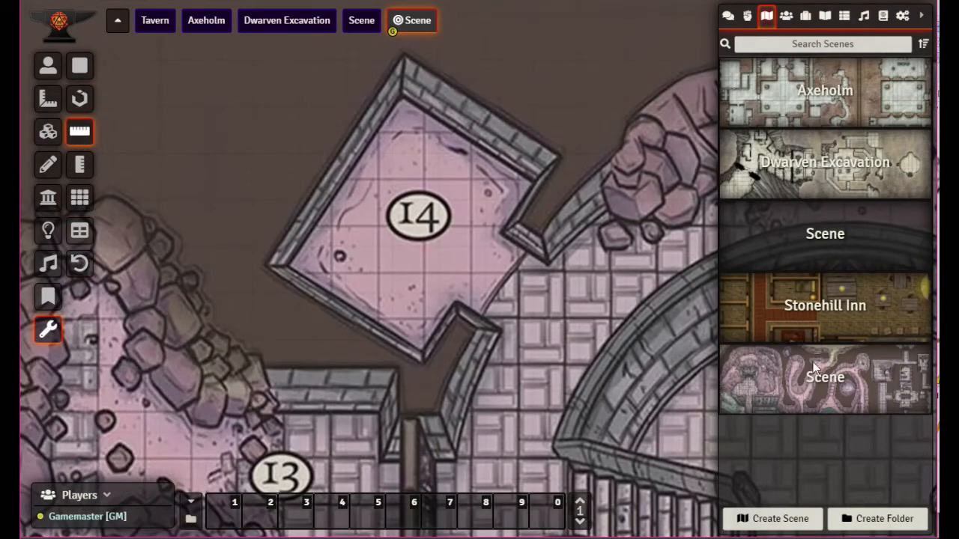
click(830, 382)
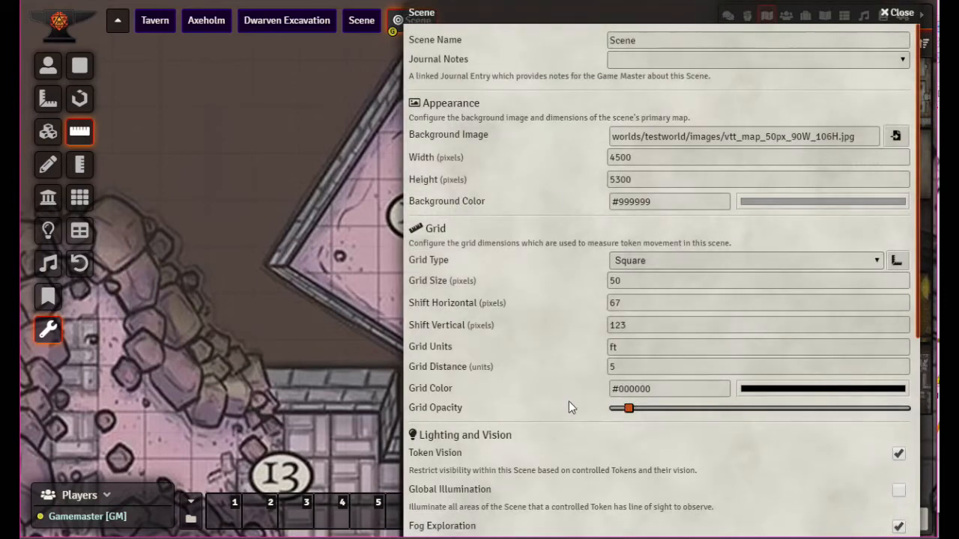
drag(639, 417, 788, 420)
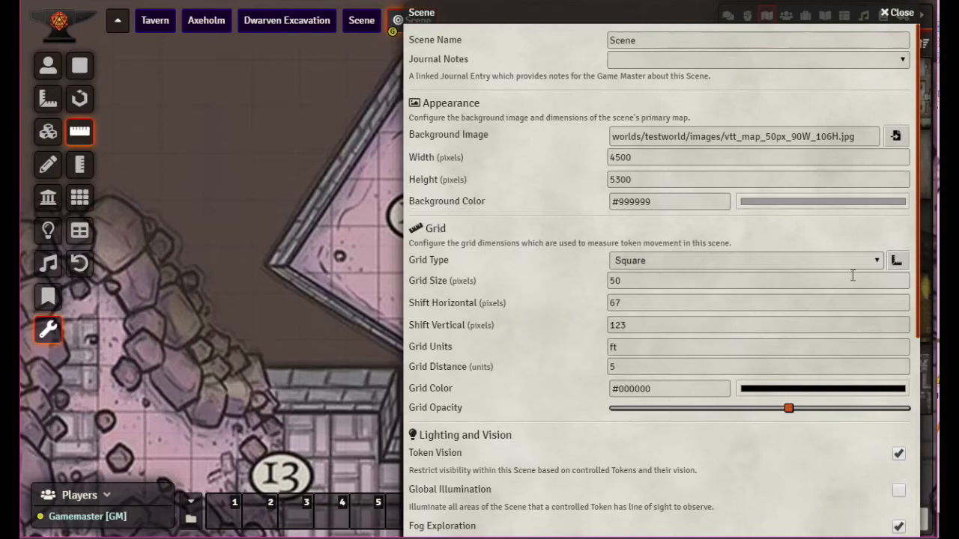
click(896, 261)
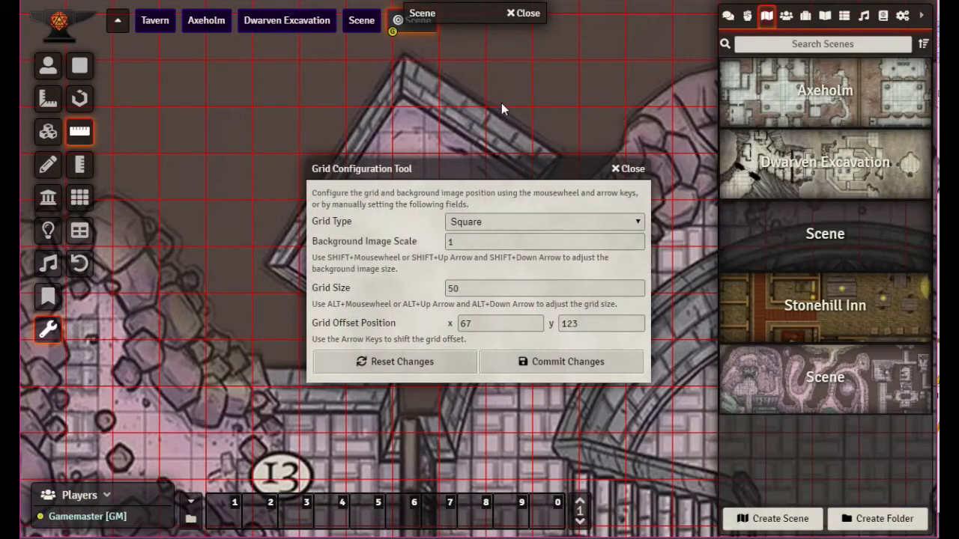
drag(473, 169, 667, 60)
click(753, 254)
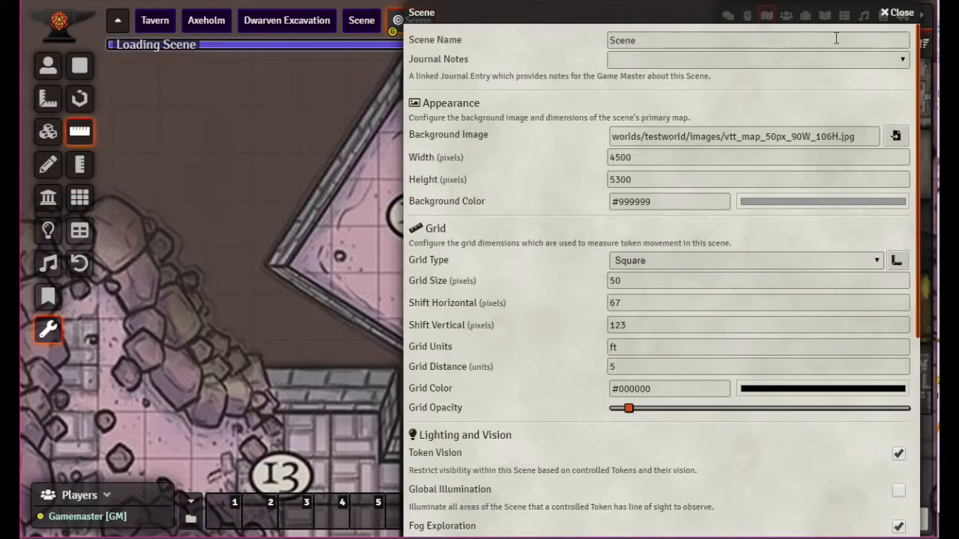
click(897, 12)
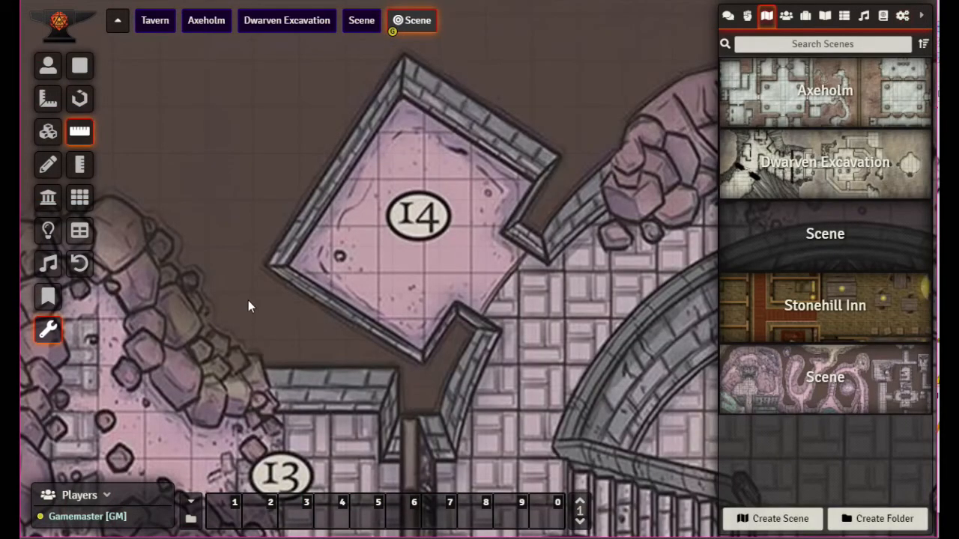
- Set the grid scale to 50 by outlining a single printed square below the number in the uppermost room 14
click(80, 72)
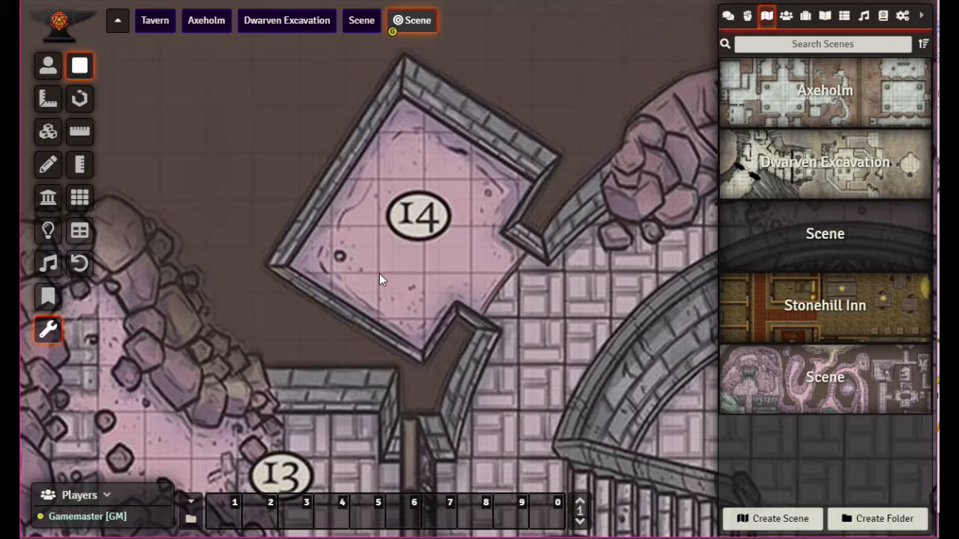
drag(427, 314, 425, 314)
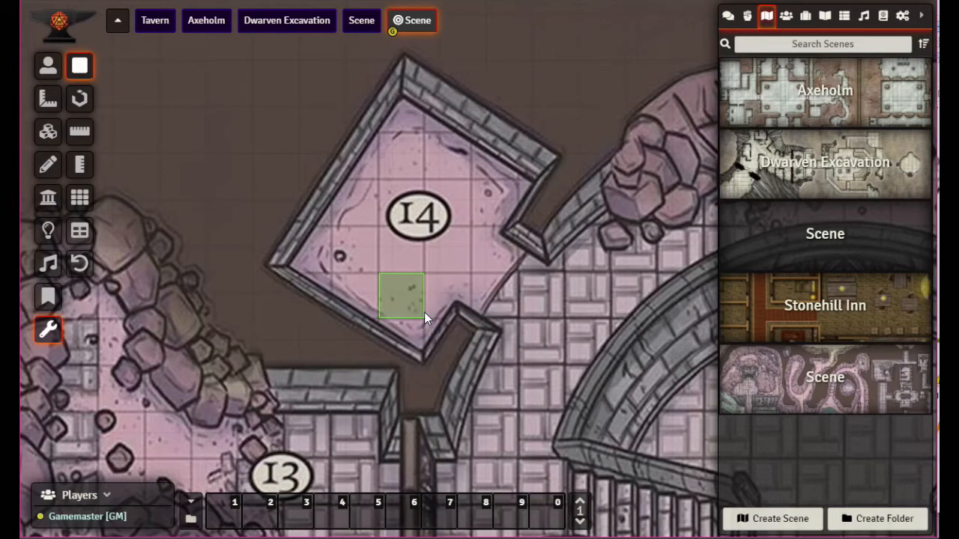
click(424, 312)
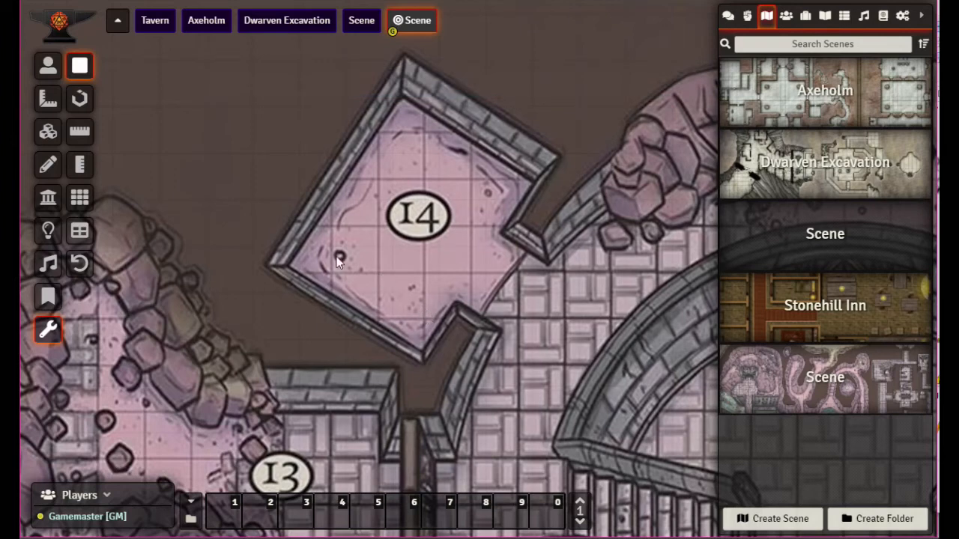
click(79, 98)
click(80, 68)
drag(376, 272, 424, 312)
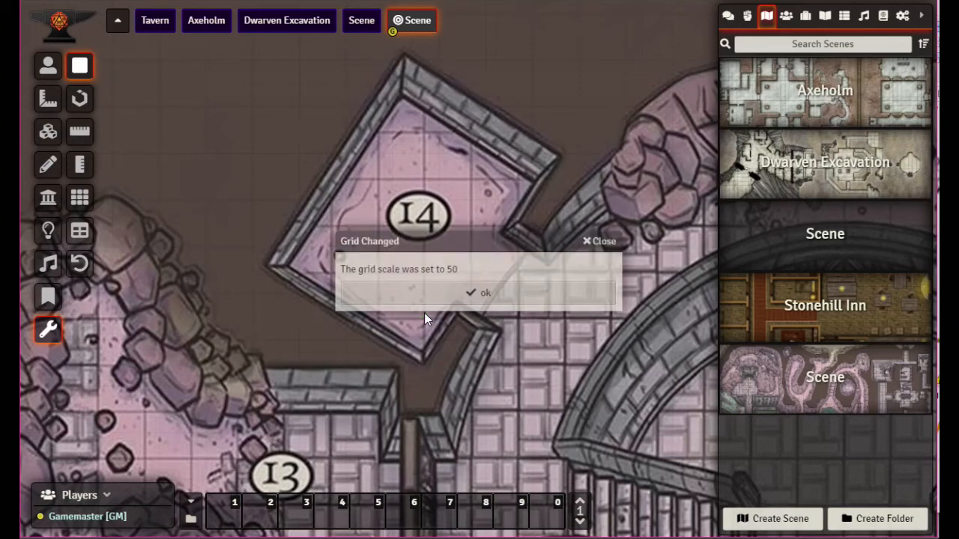
click(483, 292)
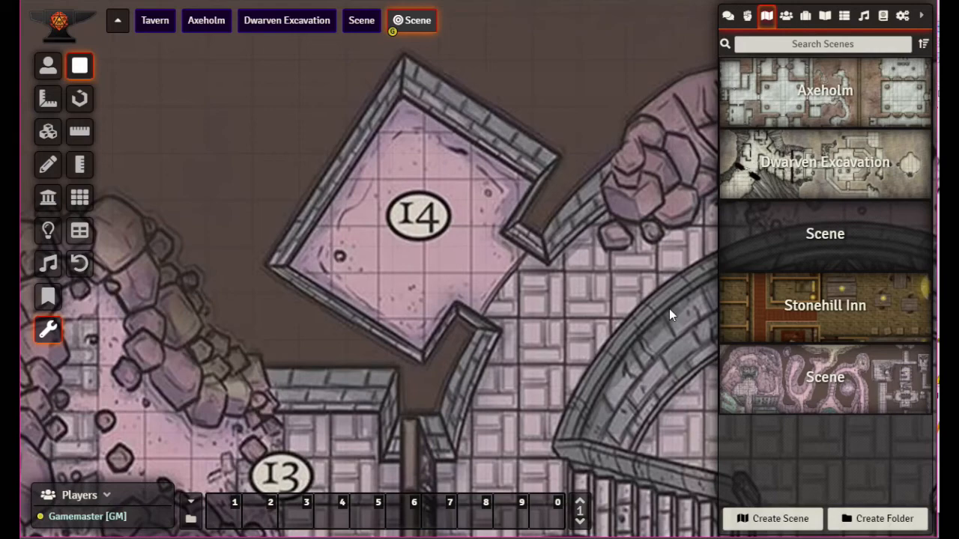
- Raise the current scene's grid opacity to well over half and save the scene settings
click(820, 390)
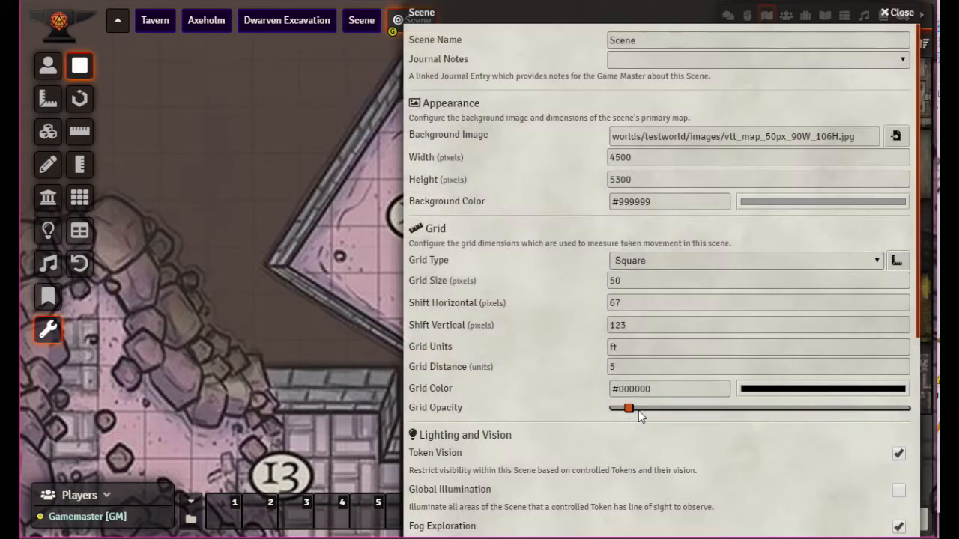
drag(633, 410, 820, 416)
scroll(754, 483, down, 5)
click(693, 523)
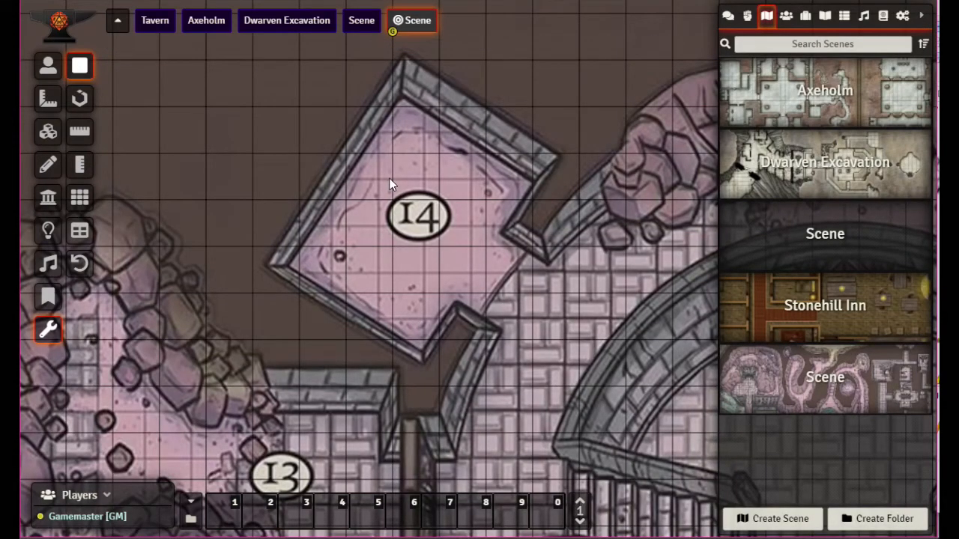
- Shift the grid horizontally and vertically so its lines match the printed squares beside the uppermost room 14
click(80, 136)
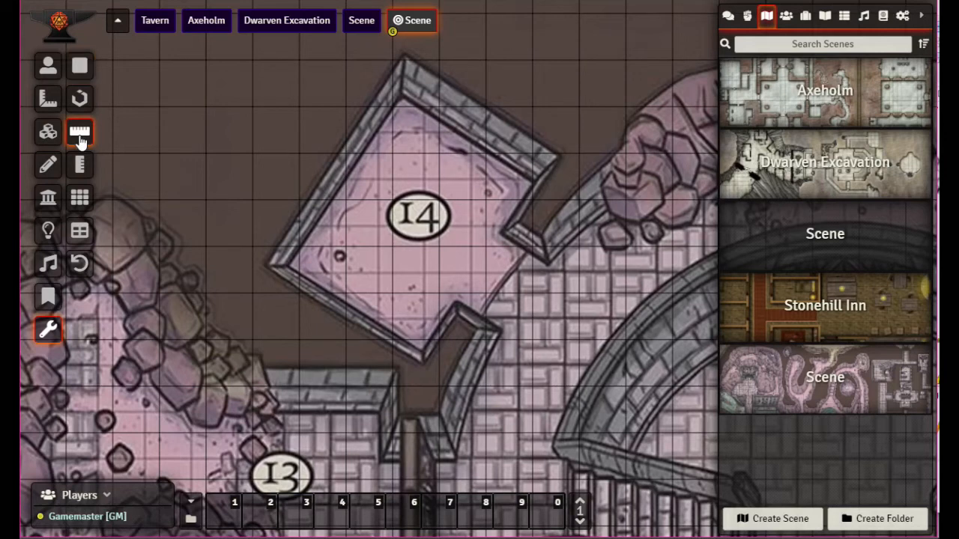
click(378, 285)
click(466, 293)
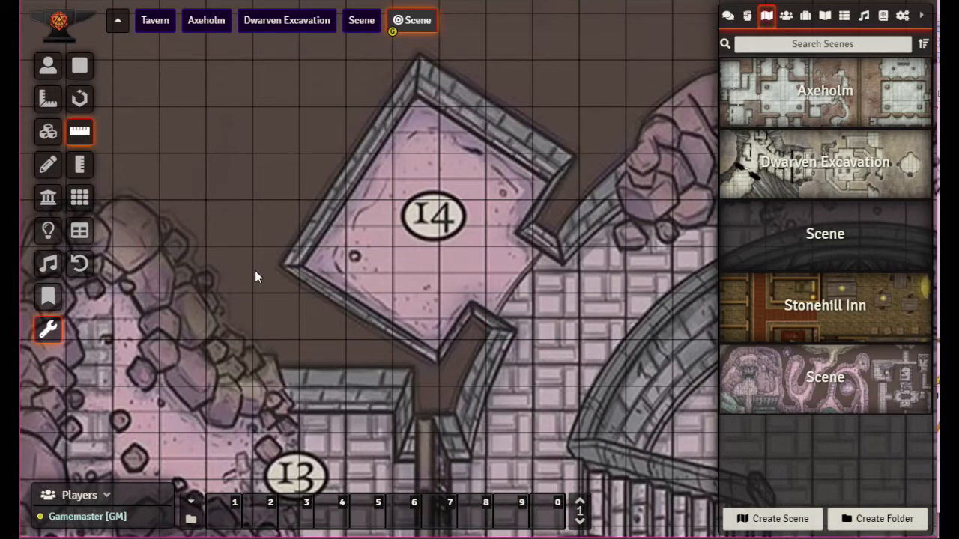
click(80, 164)
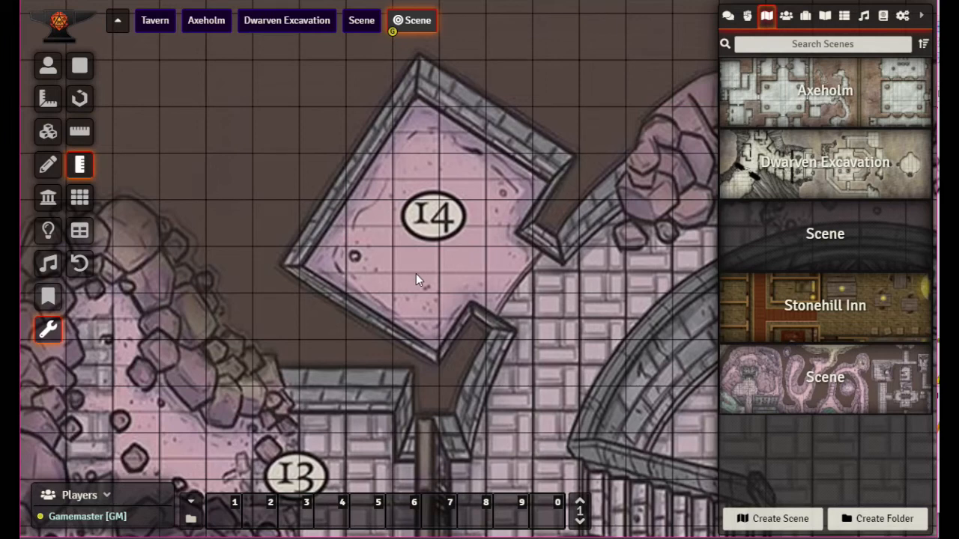
click(416, 273)
click(494, 295)
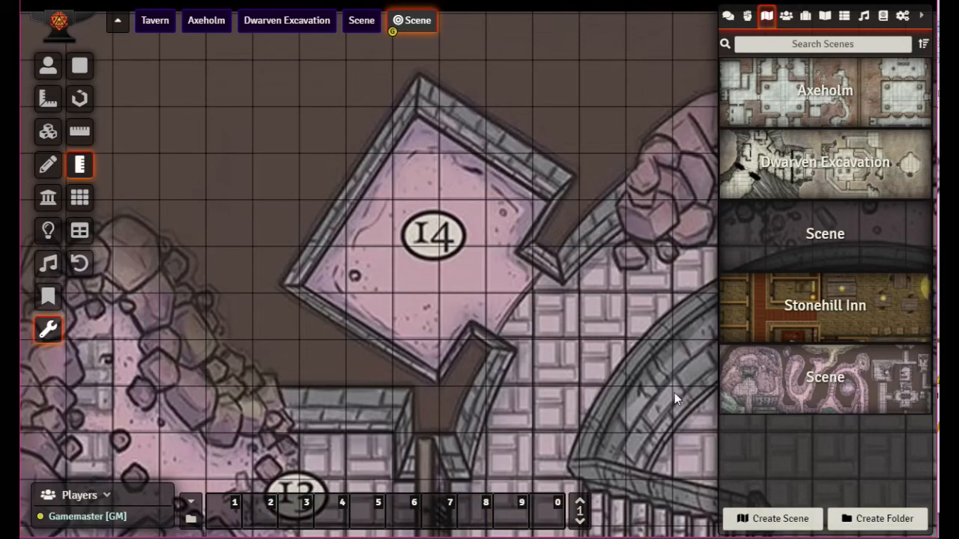
- Inspect the grid alignment eastward to chamber 54, then down past 53, 38, 39 and 42 to the passage along the map's lower border
drag(659, 391, 107, 401)
drag(704, 301, 112, 318)
drag(523, 316, 172, 273)
drag(501, 338, 155, 317)
drag(456, 304, 351, 480)
drag(507, 281, 43, 263)
drag(484, 253, 203, 187)
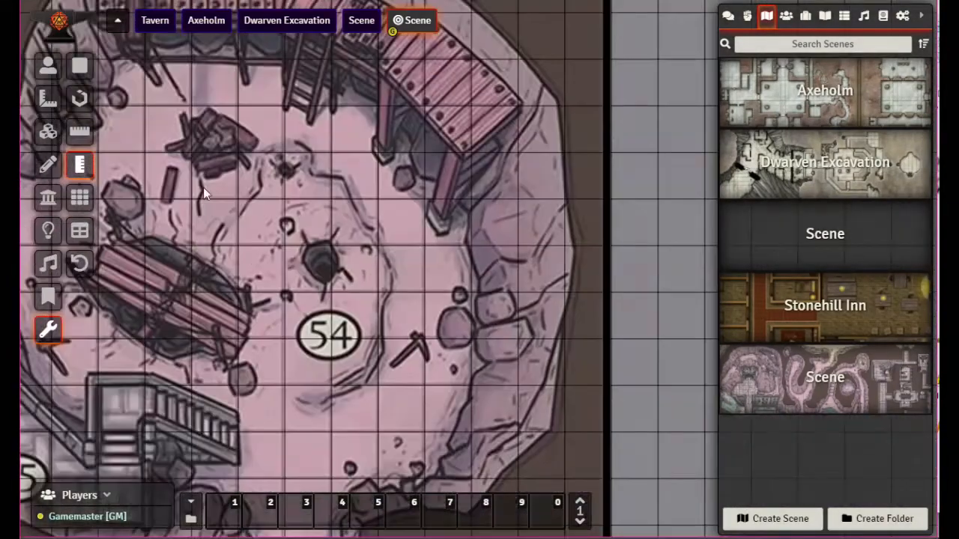
drag(350, 326, 359, 64)
drag(378, 442, 408, 30)
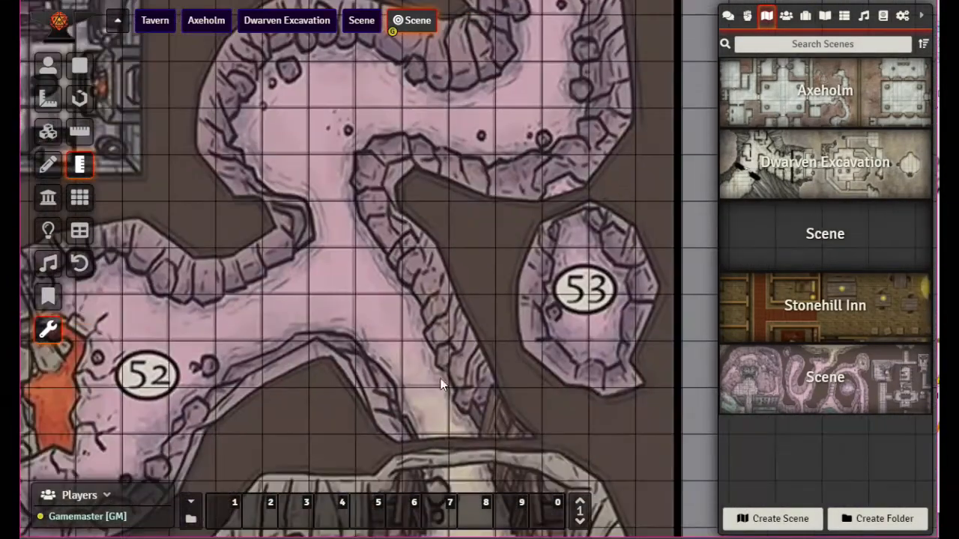
drag(442, 383, 401, 120)
drag(400, 430, 463, 2)
drag(437, 339, 424, 31)
drag(427, 404, 434, 159)
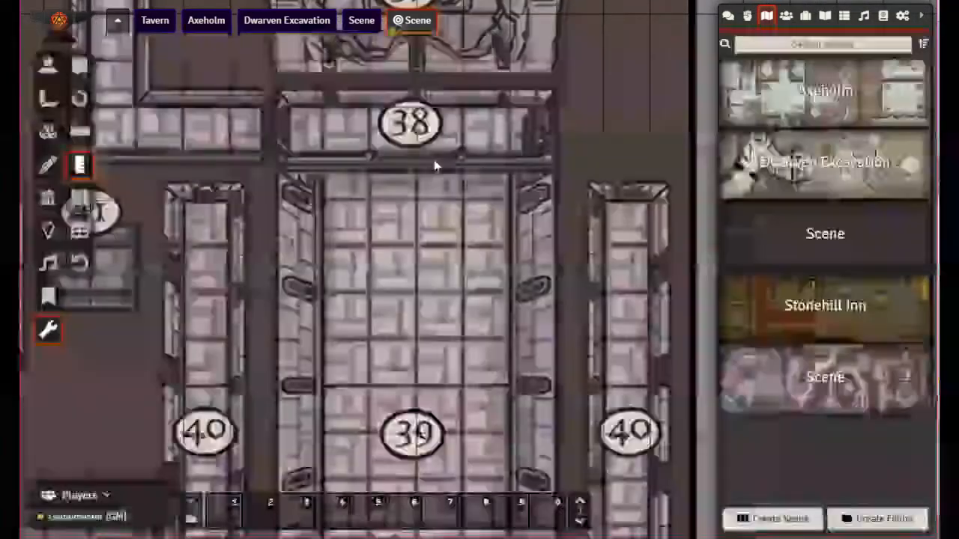
drag(456, 435, 505, 107)
drag(505, 361, 533, 116)
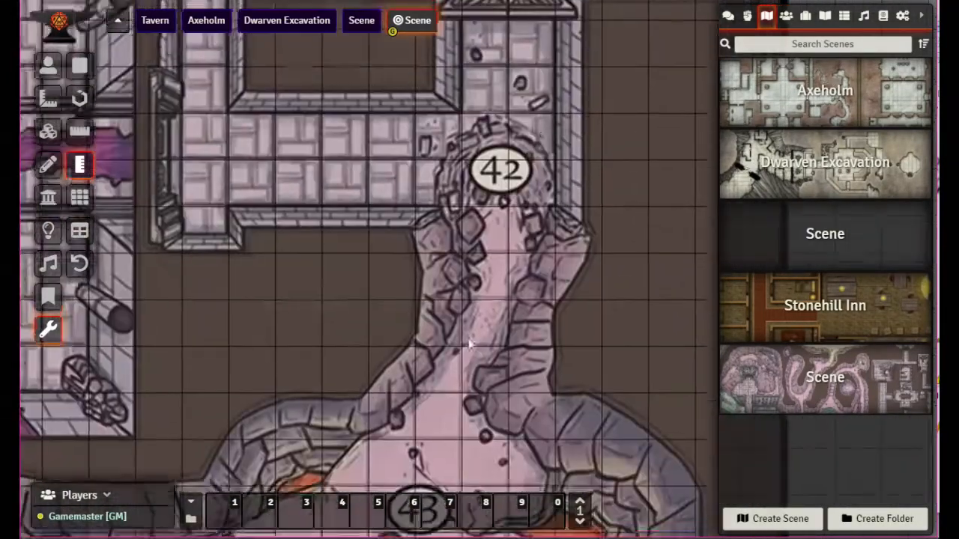
drag(472, 372, 542, 53)
drag(344, 265, 674, 249)
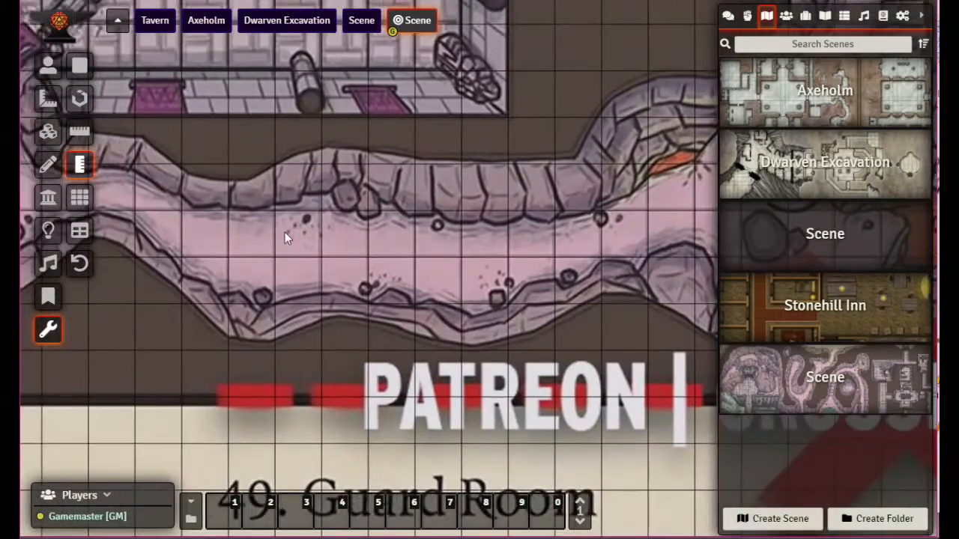
- Inspect the grid alignment westward along the lower border, up past 23, the stone face at 4 and area 9, and back to room 14
drag(286, 236, 639, 234)
drag(187, 210, 514, 229)
drag(362, 211, 753, 232)
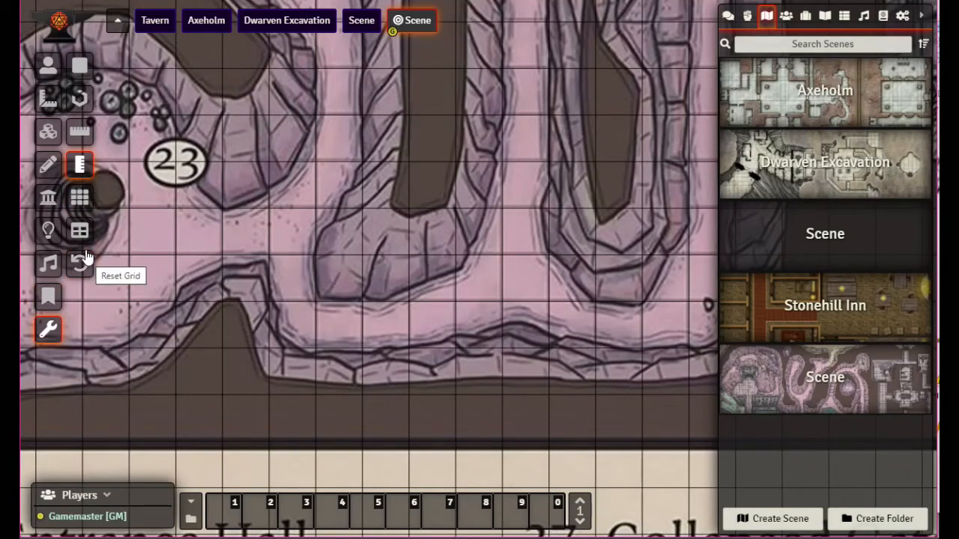
drag(223, 223, 497, 407)
drag(363, 199, 568, 415)
drag(388, 244, 516, 451)
drag(351, 115, 513, 383)
drag(361, 203, 522, 475)
drag(358, 229, 524, 502)
drag(289, 266, 599, 175)
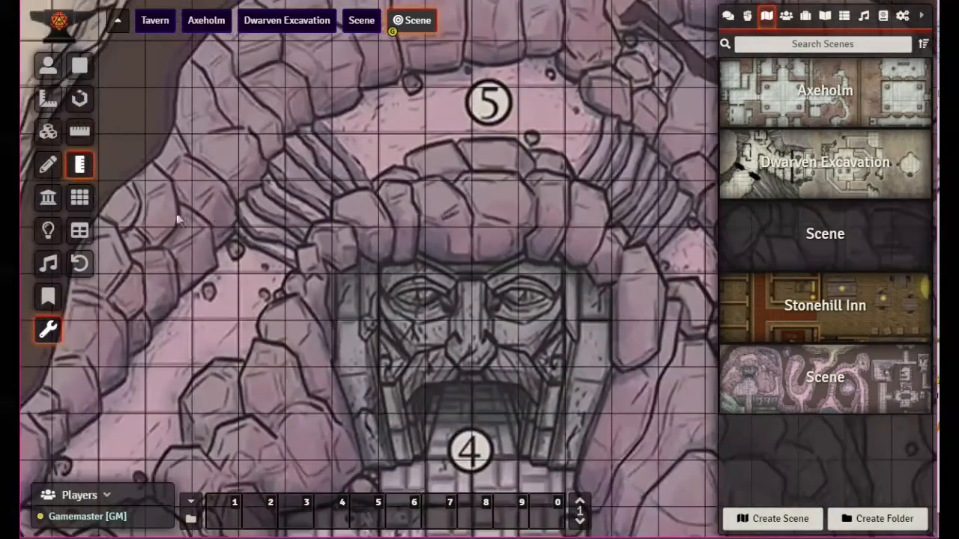
drag(214, 221, 561, 420)
drag(358, 244, 511, 422)
drag(272, 179, 447, 524)
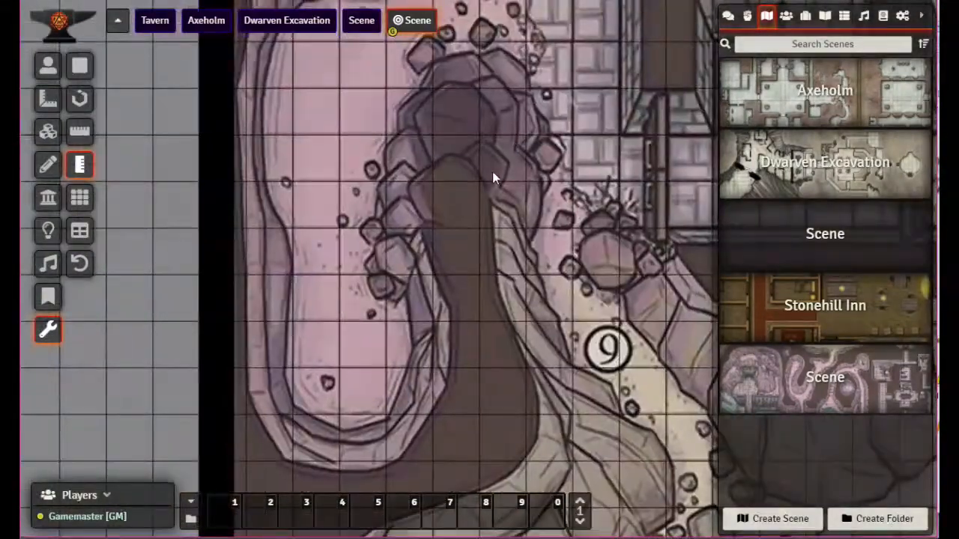
drag(510, 136, 406, 515)
drag(423, 142, 383, 524)
drag(512, 481, 318, 323)
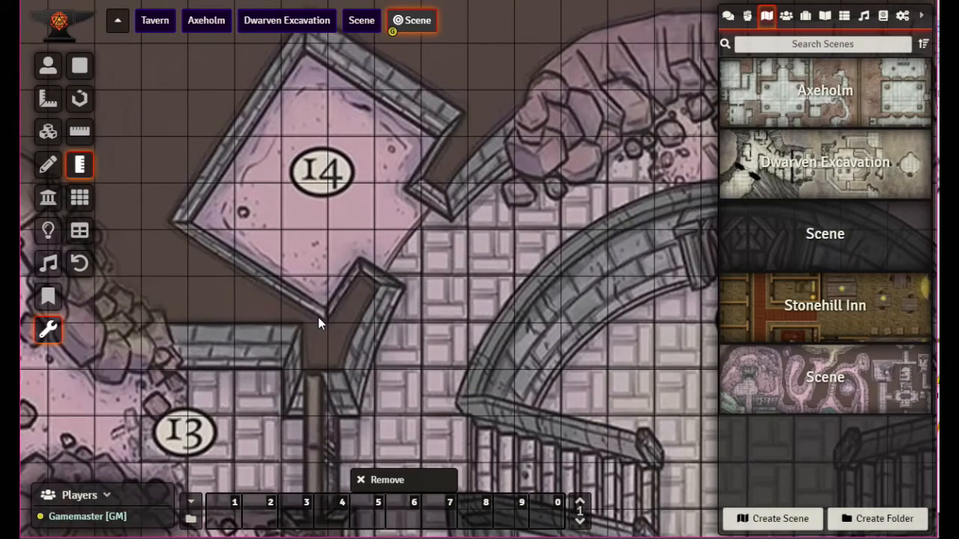